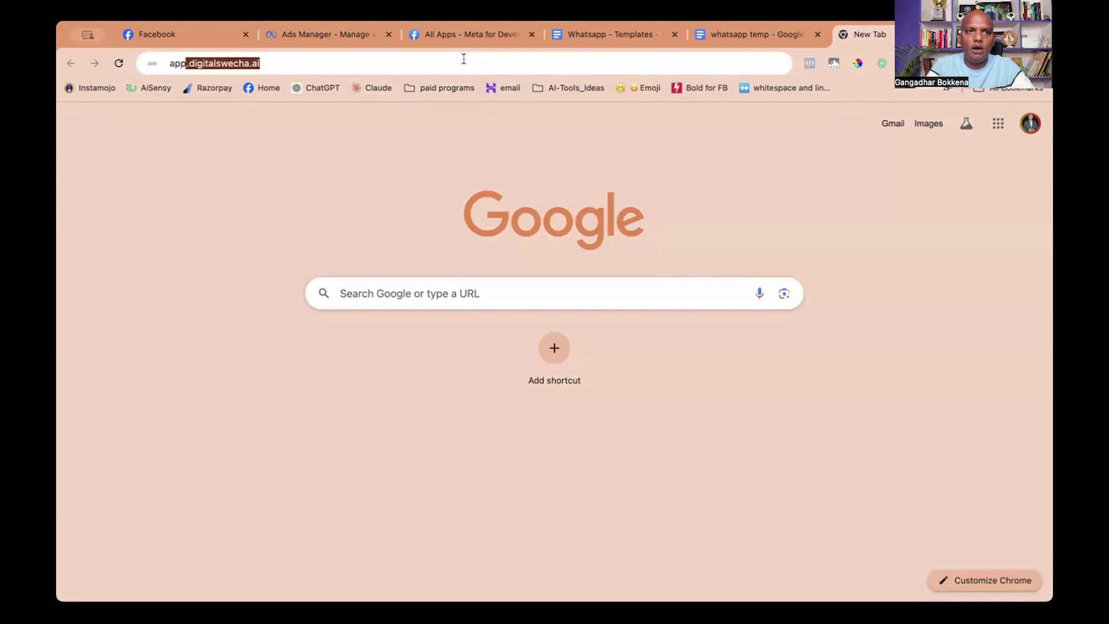
# Load Digital Swecha and log in with the account username and password.
pyautogui.press('Return')
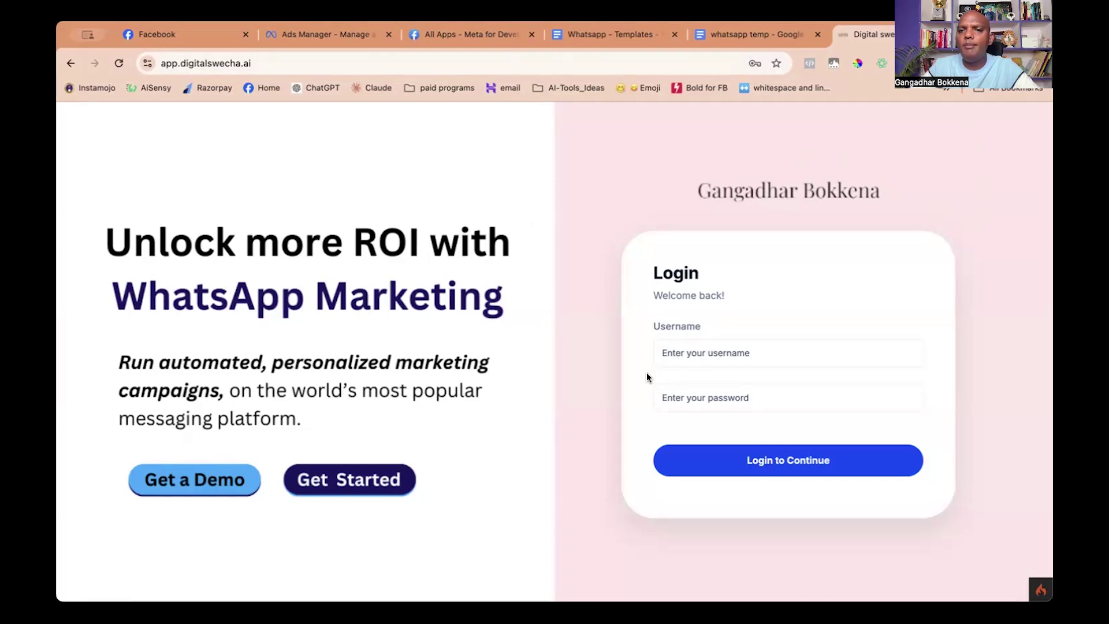
pyautogui.click(700, 353)
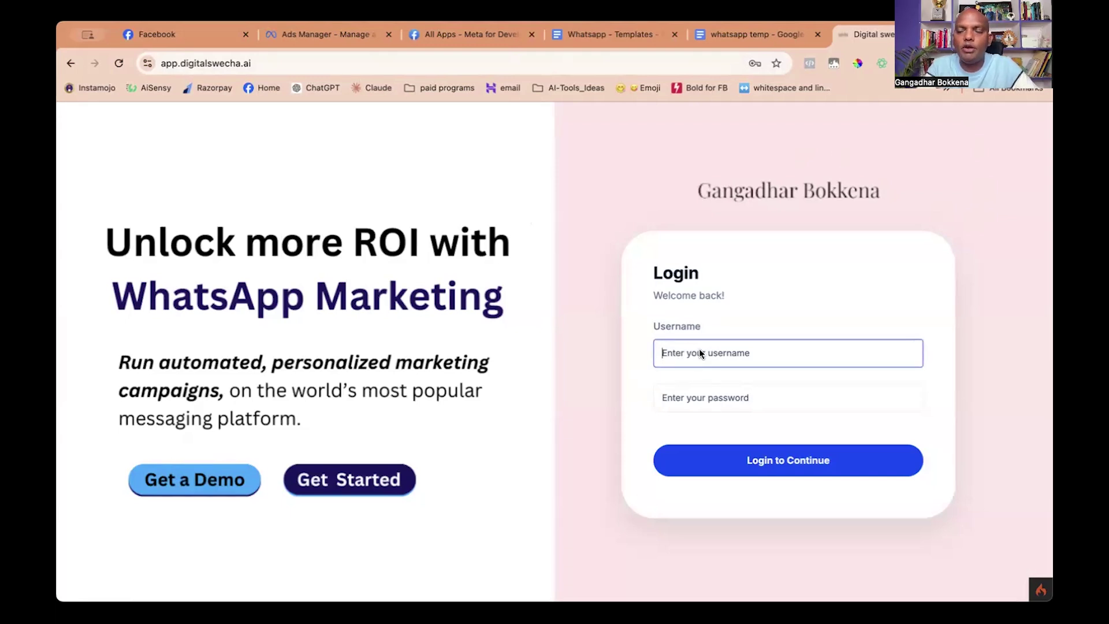
pyautogui.write('bokkena')
pyautogui.press('Tab')
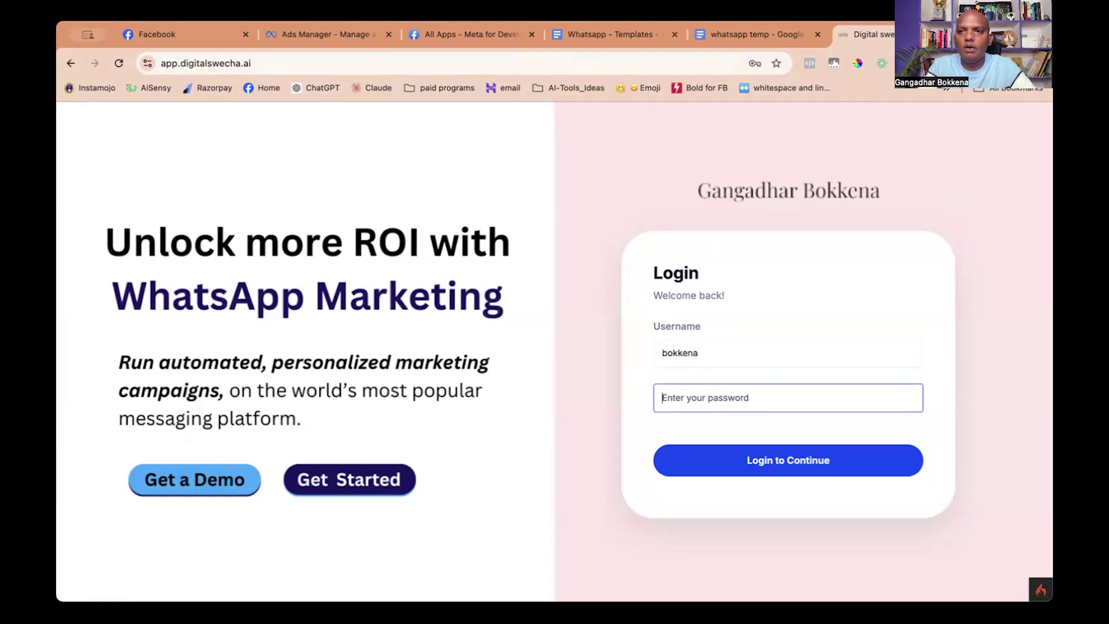
pyautogui.write('••••••')
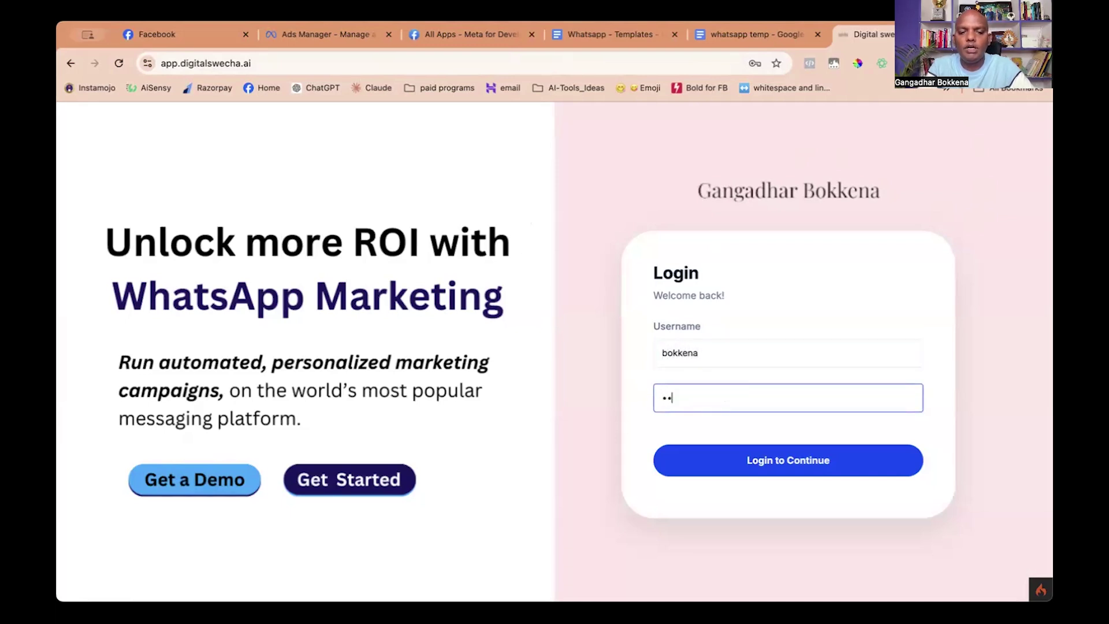
pyautogui.write('••••')
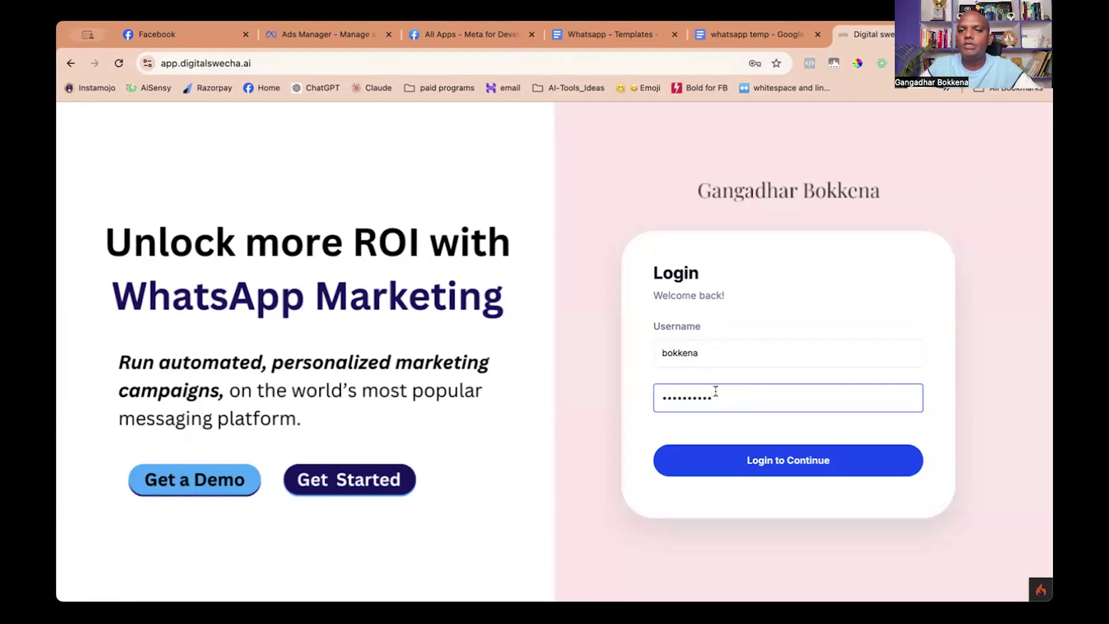
pyautogui.click(759, 466)
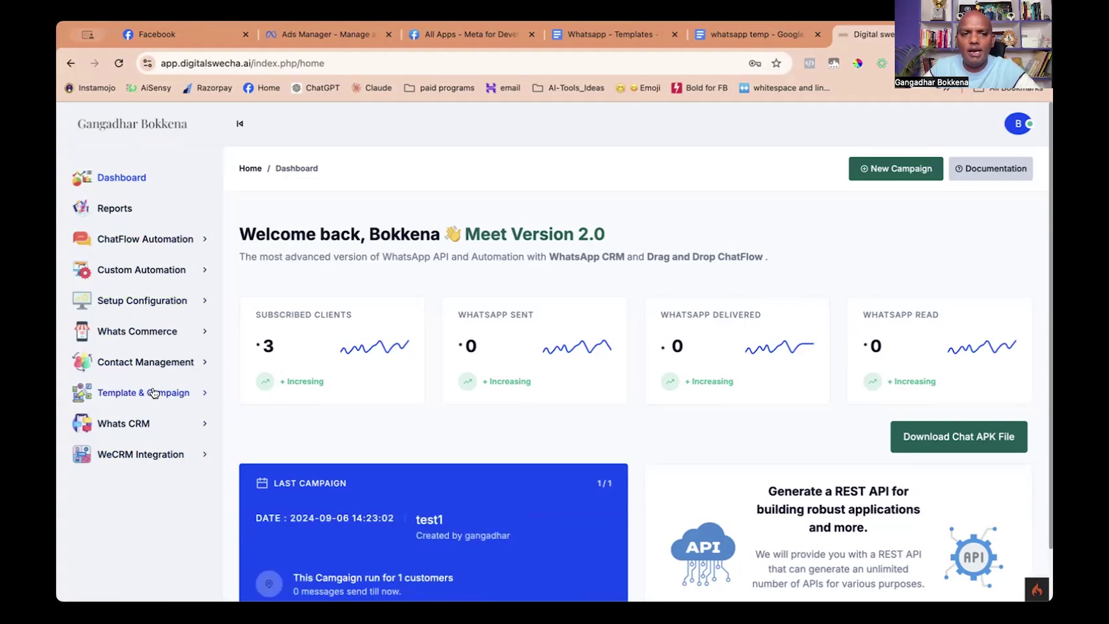
# Go to Template & Campaign > Templates and start a new template in WhatsApp Manager.
pyautogui.click(153, 394)
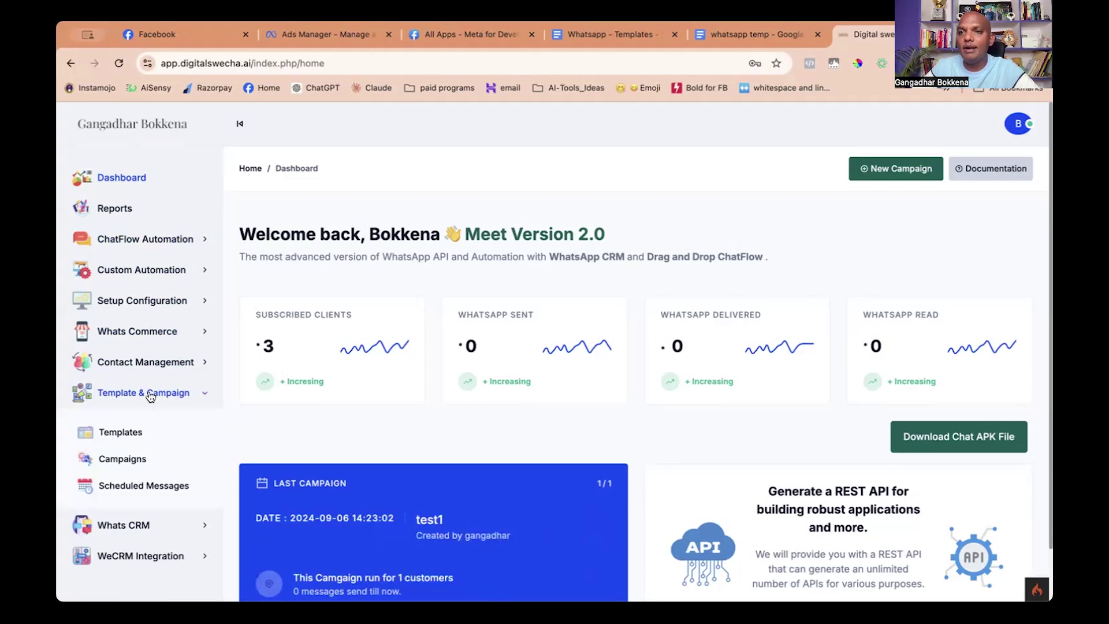
pyautogui.click(119, 434)
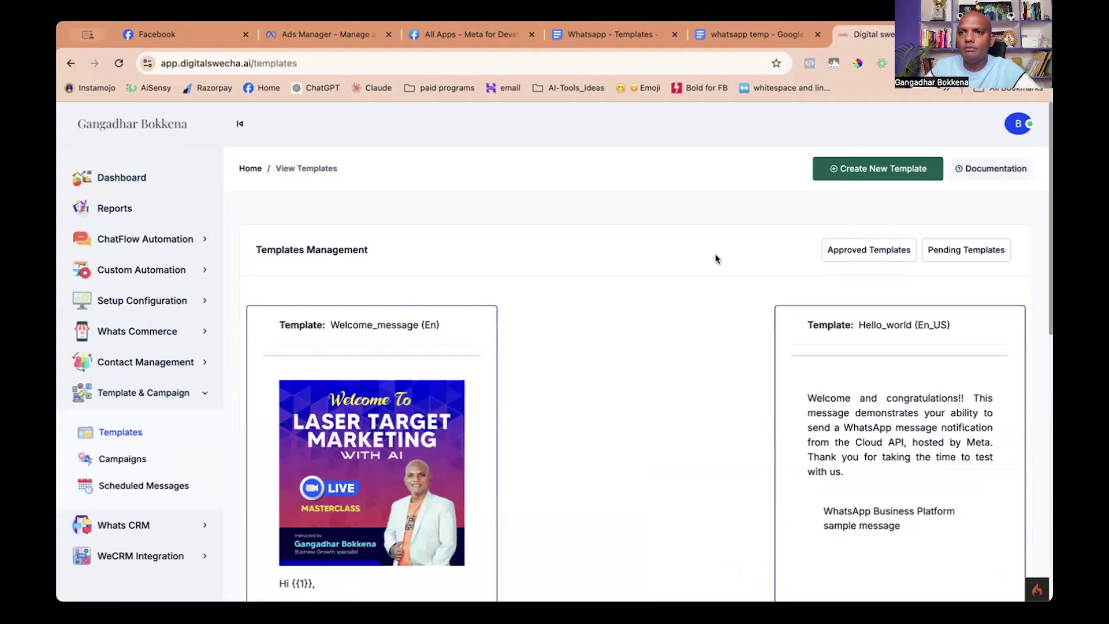
pyautogui.click(872, 172)
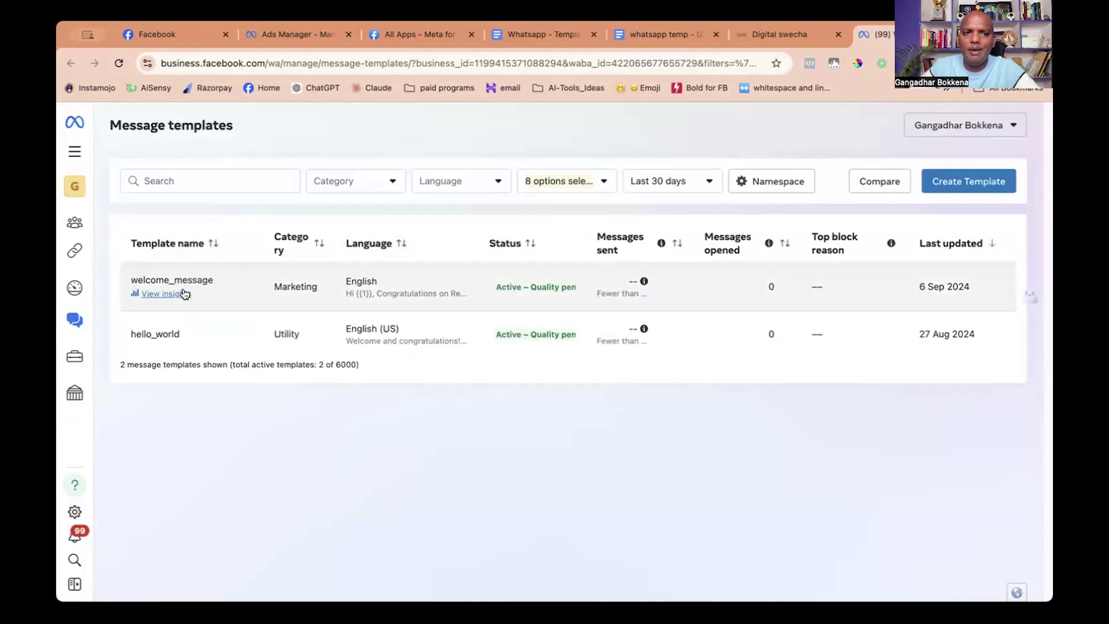
# Look at the welcome_message template details, then begin a new Marketing template.
pyautogui.click(192, 285)
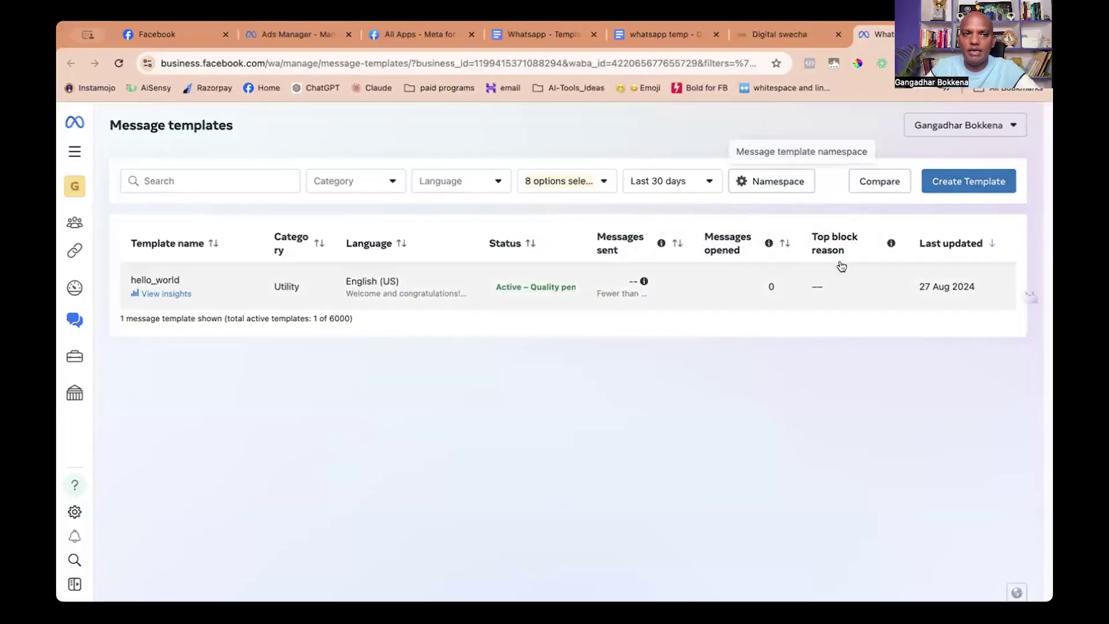
pyautogui.click(956, 180)
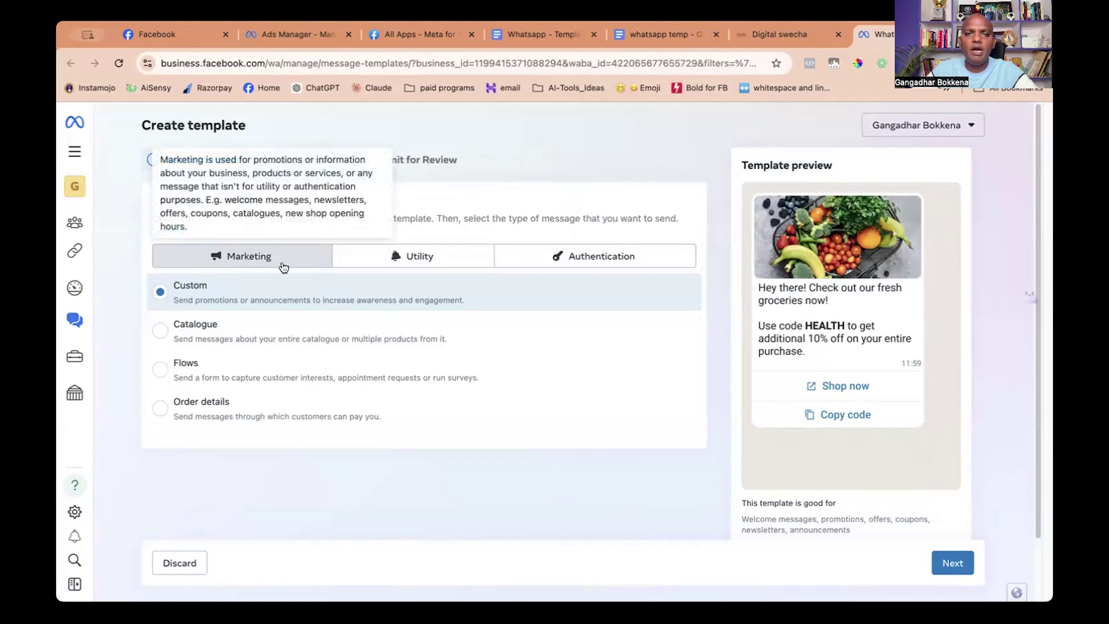
# Choose the Custom message type and name the template my_1st_message.
pyautogui.click(193, 297)
pyautogui.click(193, 296)
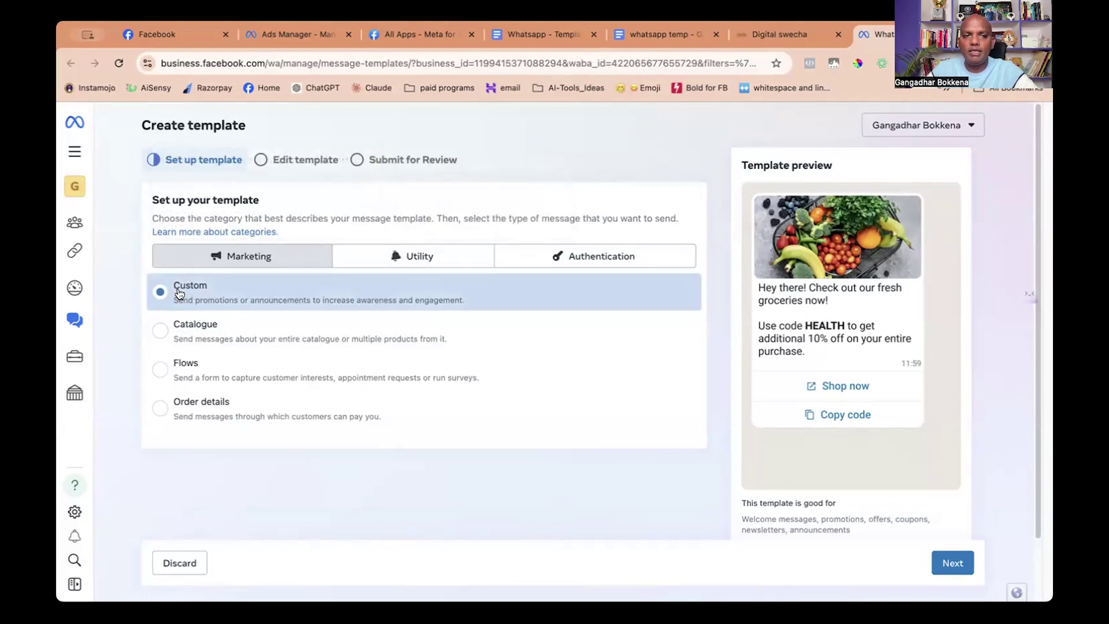
pyautogui.click(947, 567)
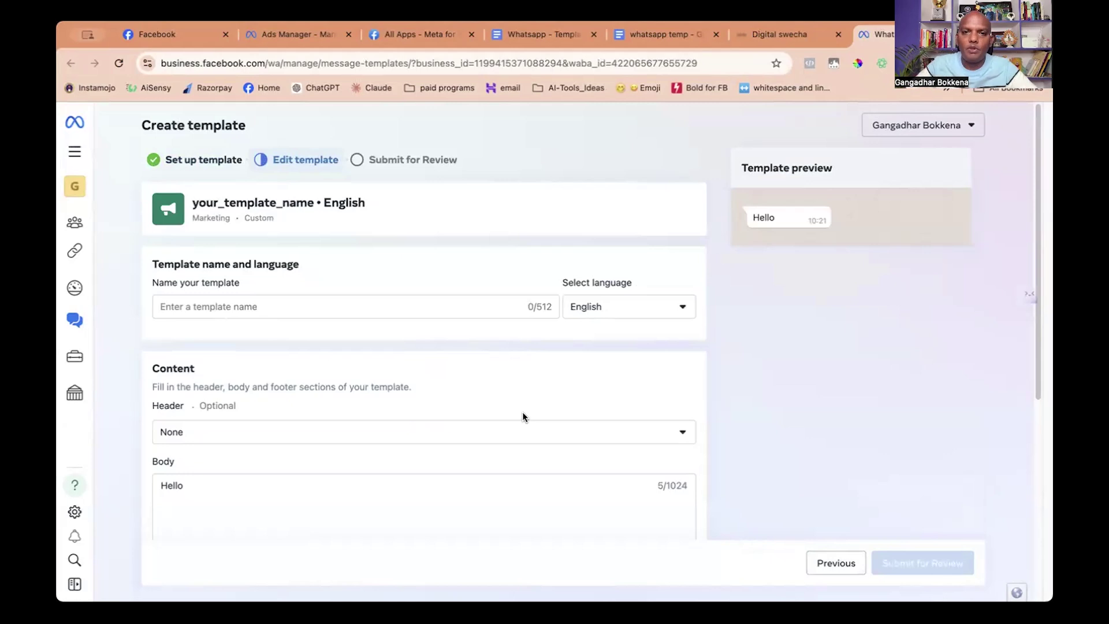
pyautogui.click(363, 307)
pyautogui.write('m')
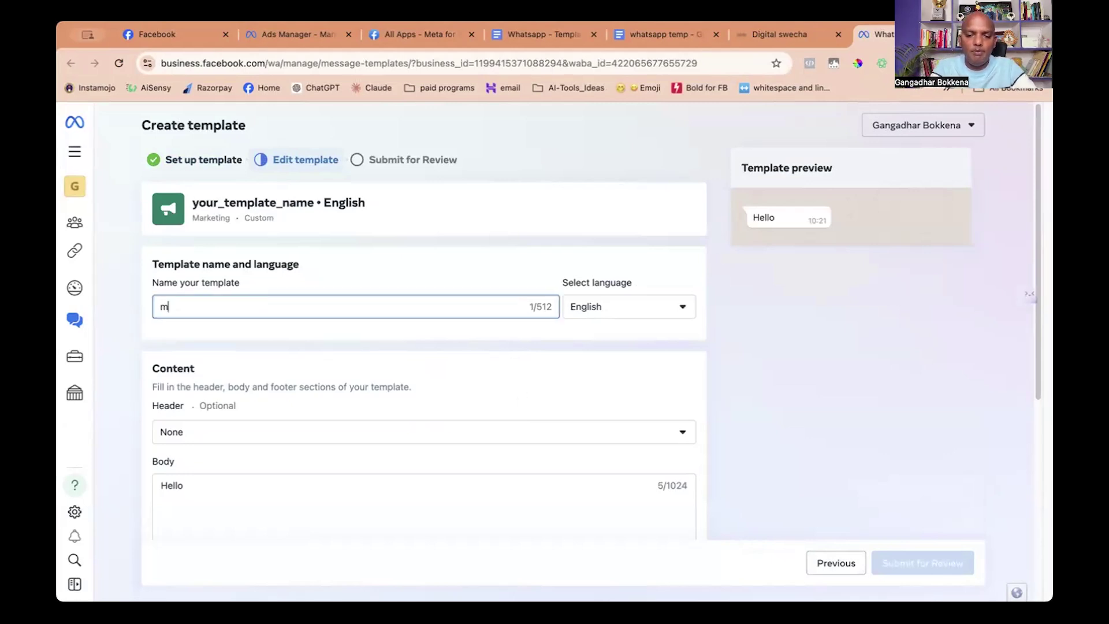
pyautogui.write('y_1st')
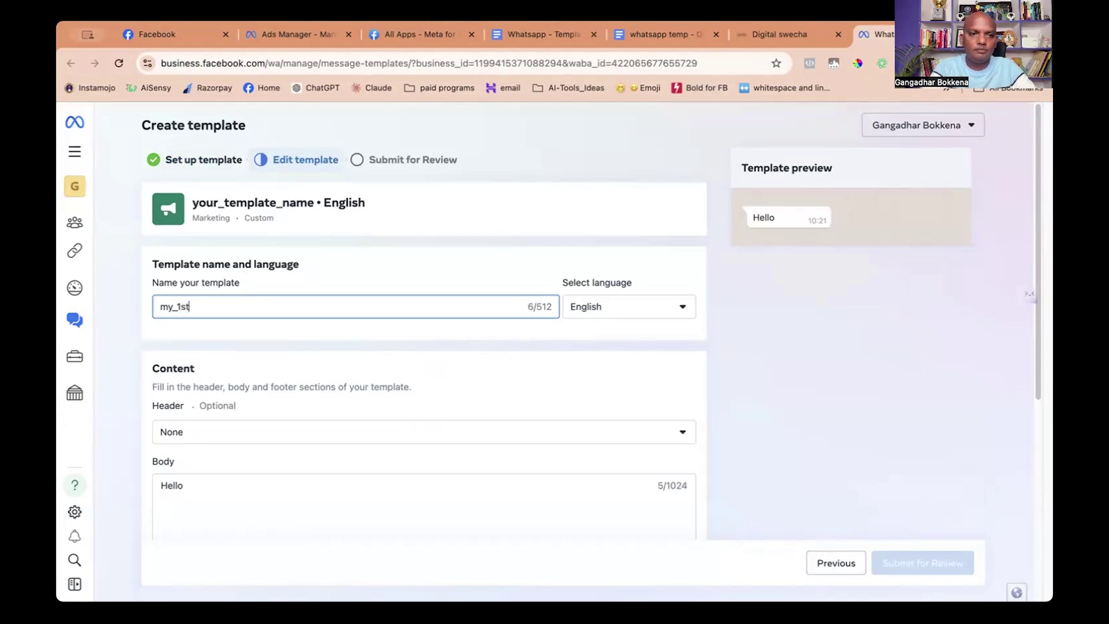
pyautogui.write('_message')
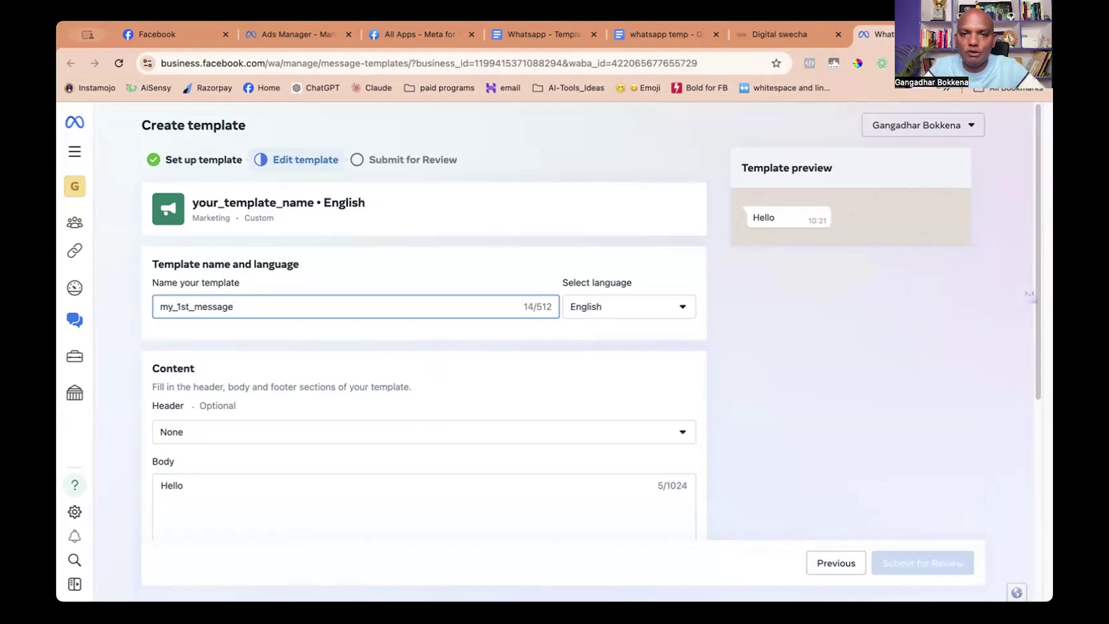
# Set the template language to English.
pyautogui.click(620, 312)
pyautogui.scroll(1, 609, 398)
pyautogui.click(611, 399)
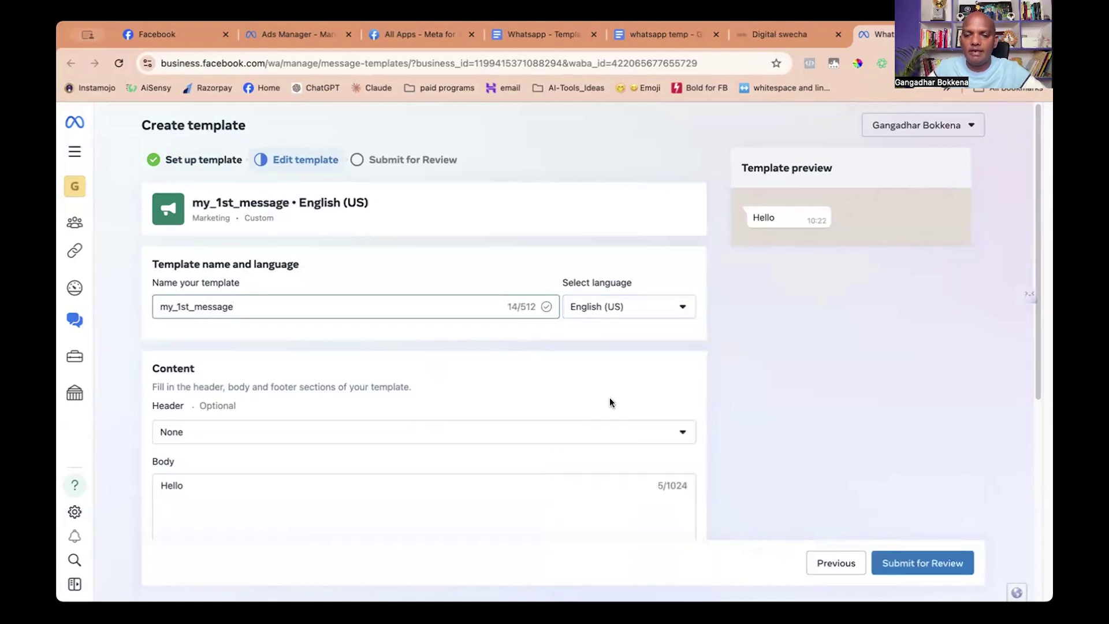
pyautogui.click(624, 310)
pyautogui.scroll(3, 626, 408)
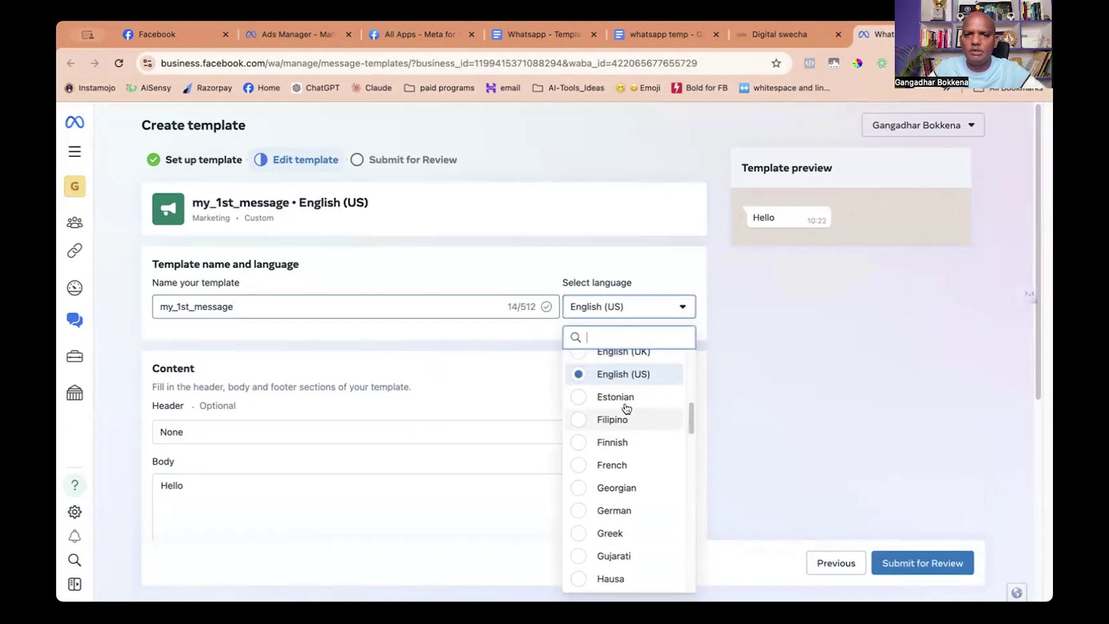
pyautogui.click(618, 428)
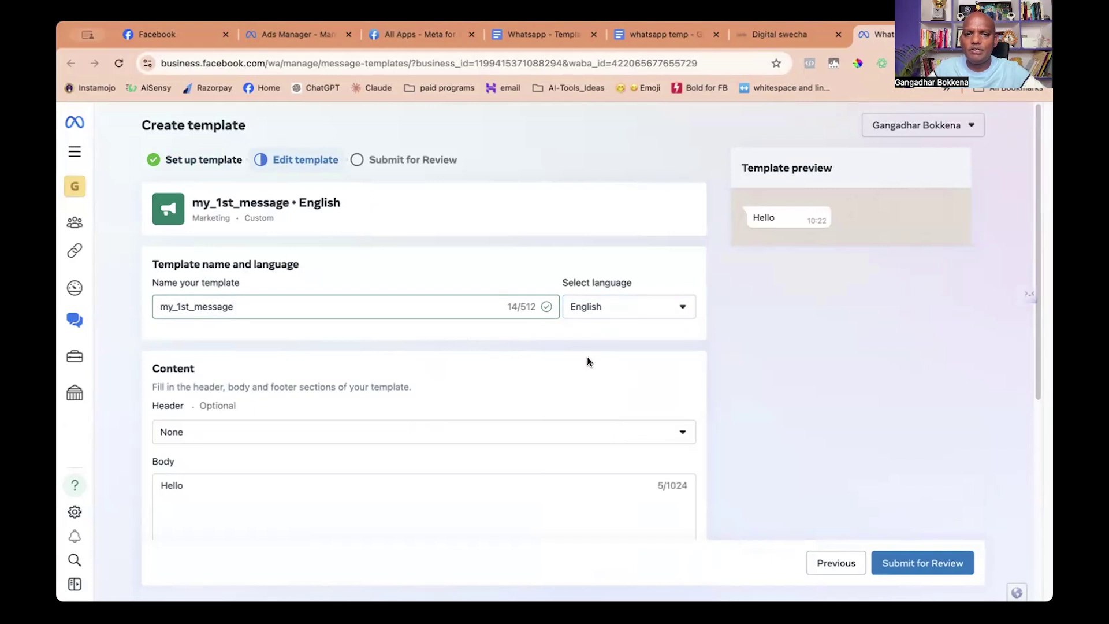
pyautogui.scroll(-1, 529, 262)
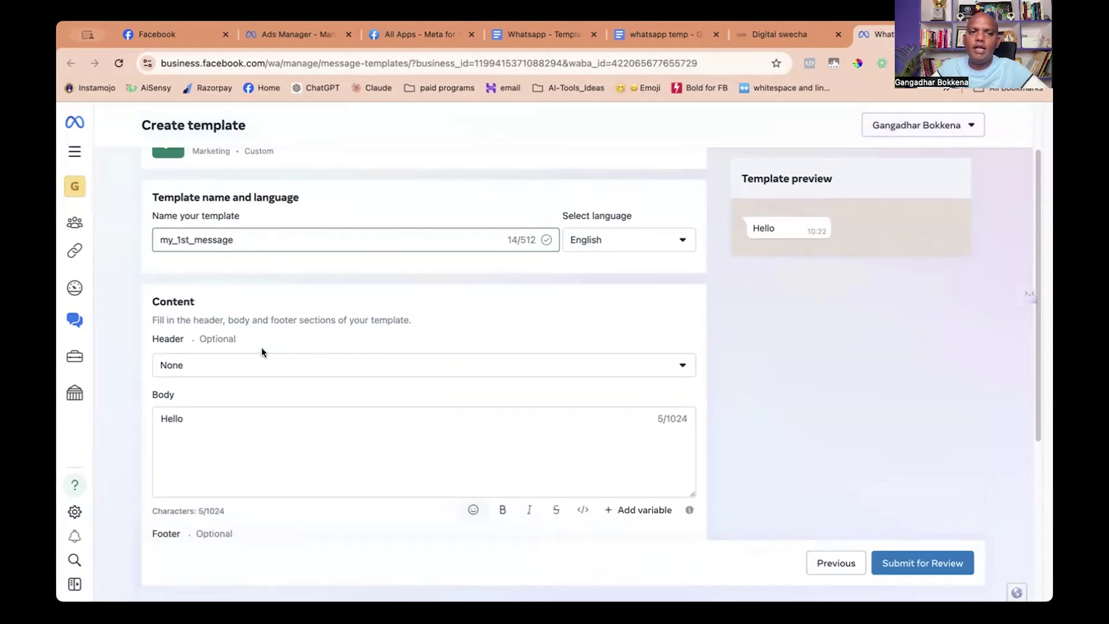
pyautogui.scroll(-1, 261, 349)
# Give the template an Image header with welcome.jpeg as the sample image.
pyautogui.click(229, 349)
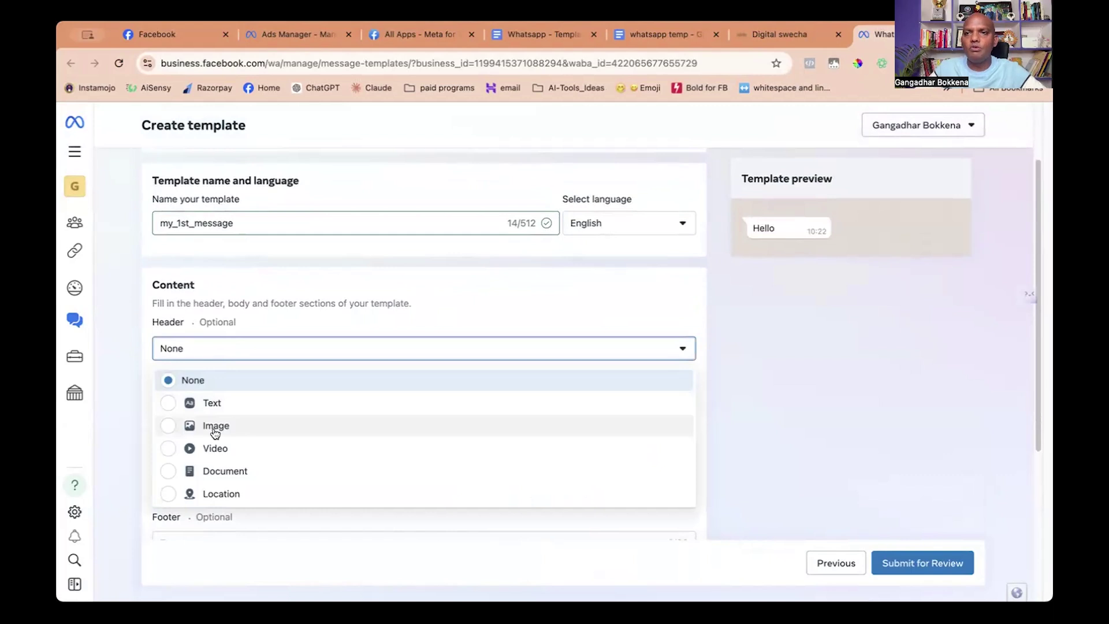
pyautogui.scroll(-2, 298, 450)
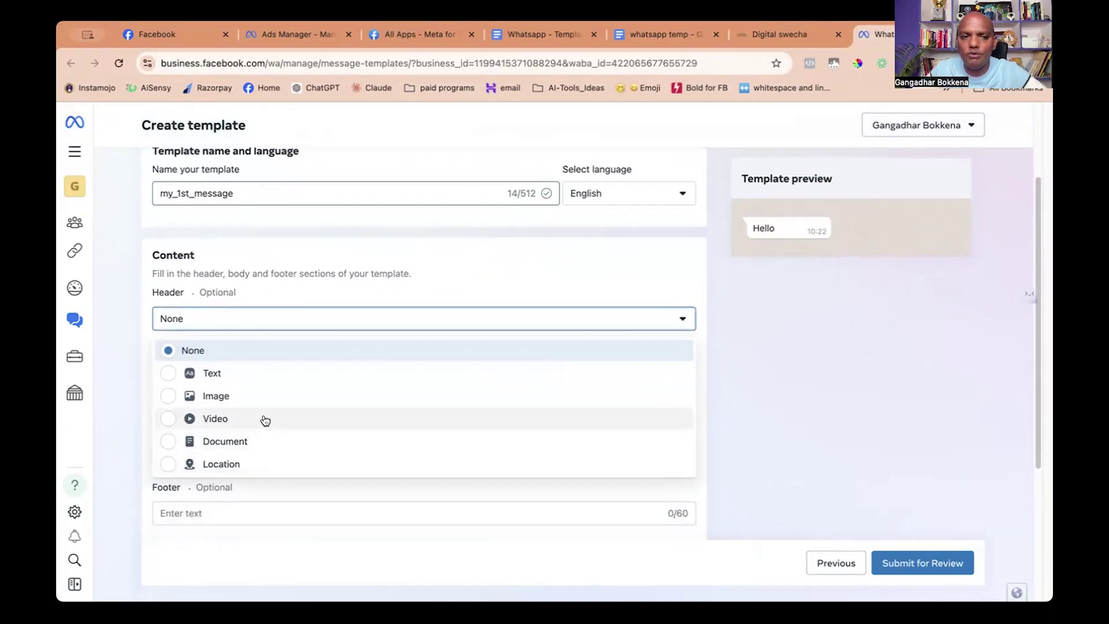
pyautogui.click(216, 396)
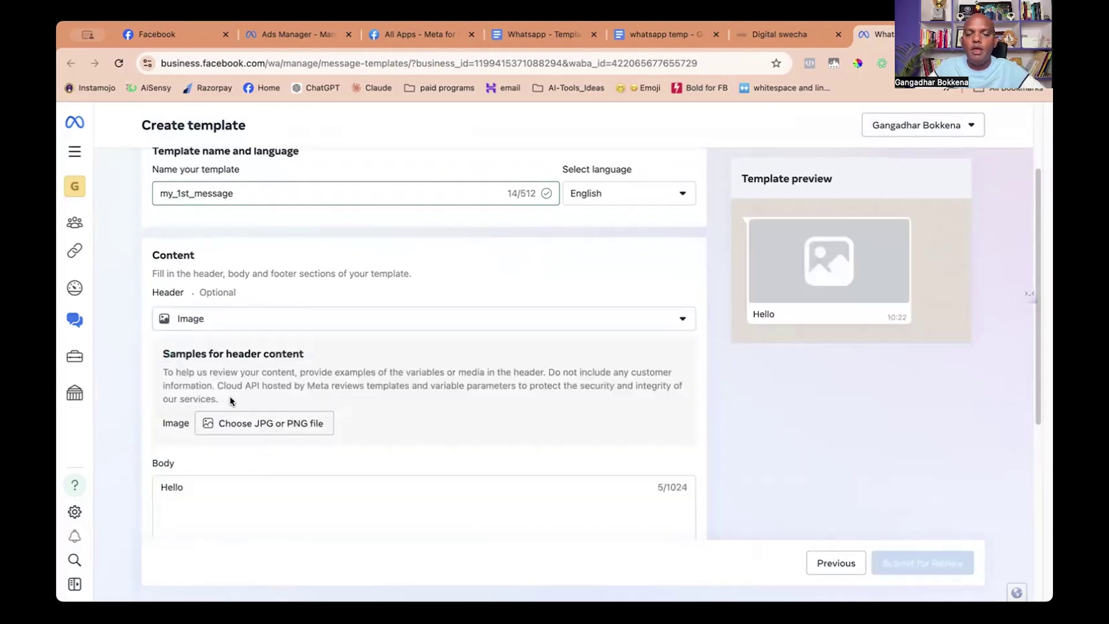
pyautogui.click(267, 425)
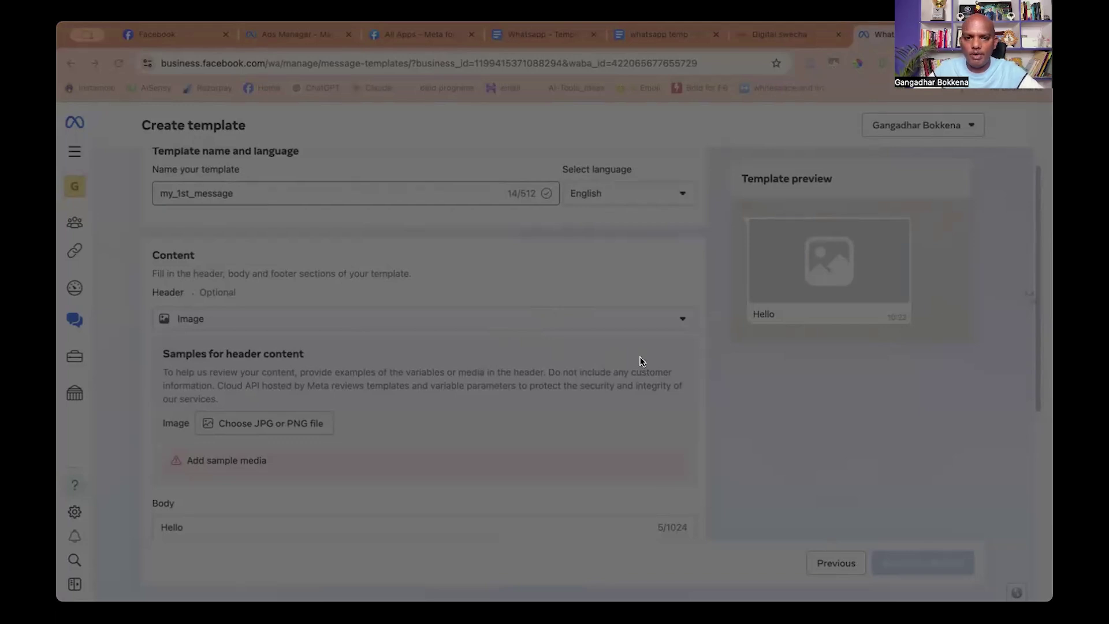
pyautogui.click(978, 531)
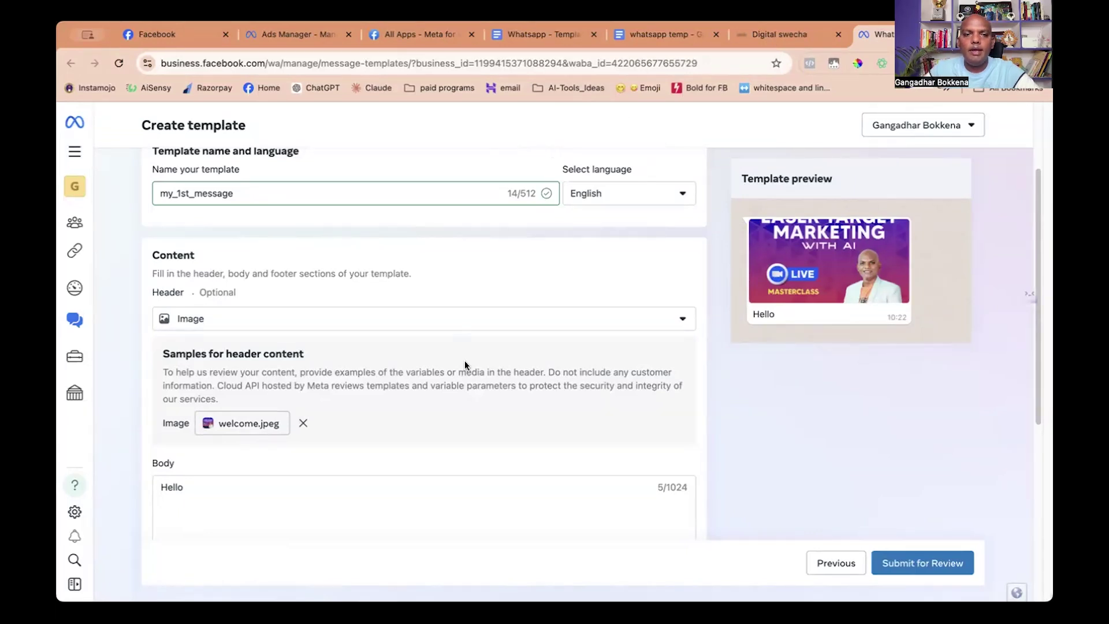
# Replace the 'Hello' body with the pasted welcome message containing {{1}}–{{4}}.
pyautogui.scroll(-3, 465, 361)
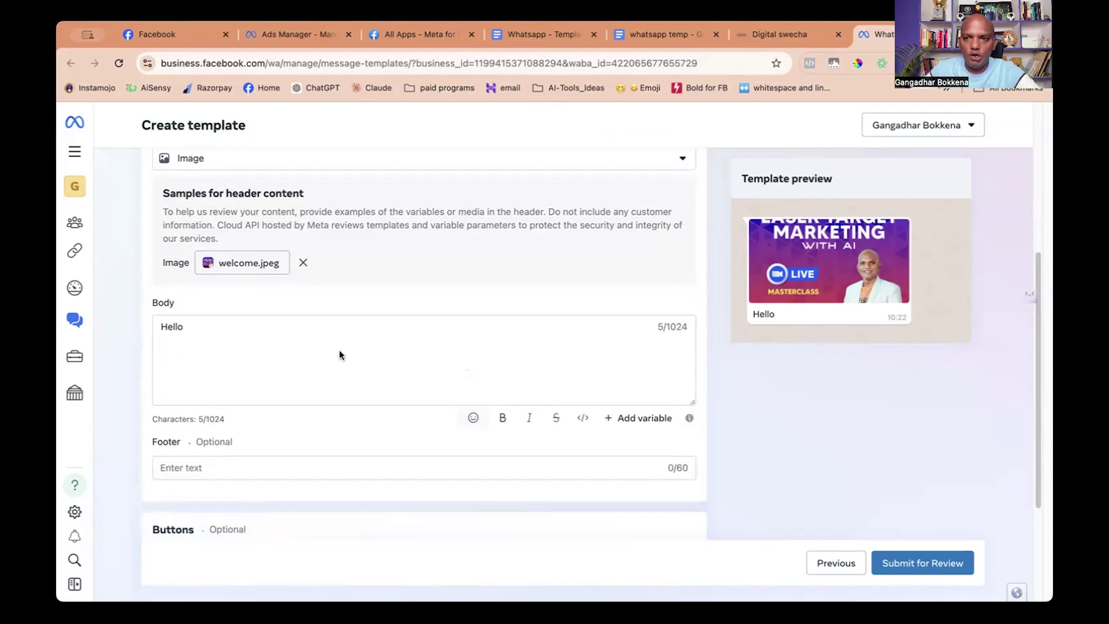
pyautogui.click(186, 327)
pyautogui.press('BackSpace')
pyautogui.press('BackSpace')
pyautogui.press('BackSpace')
pyautogui.press('BackSpace')
pyautogui.press('BackSpace')
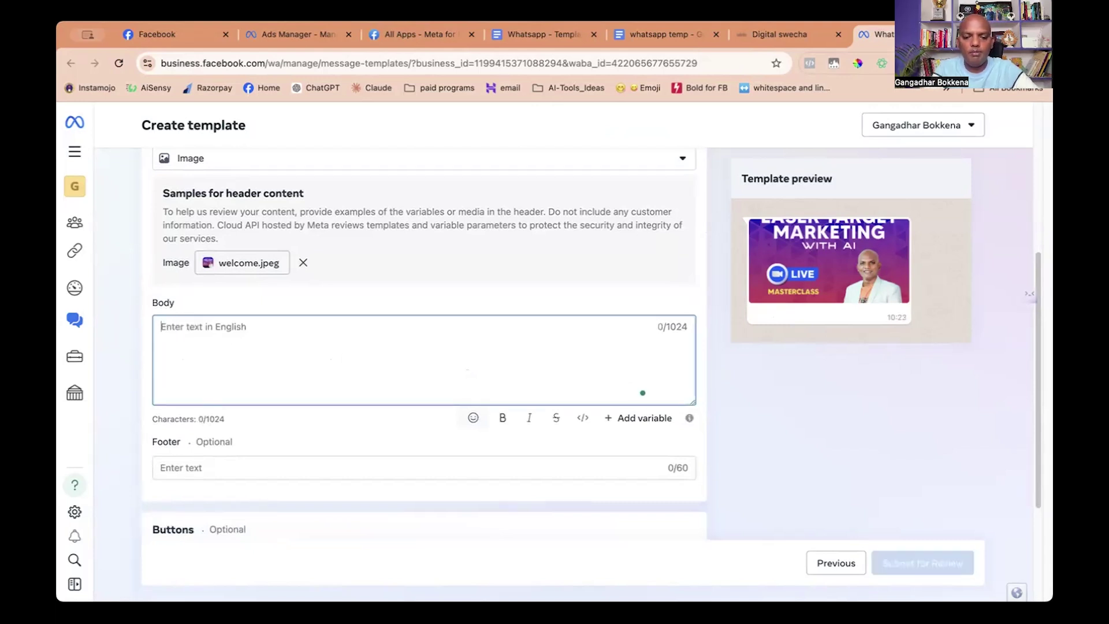
pyautogui.press('super+v')
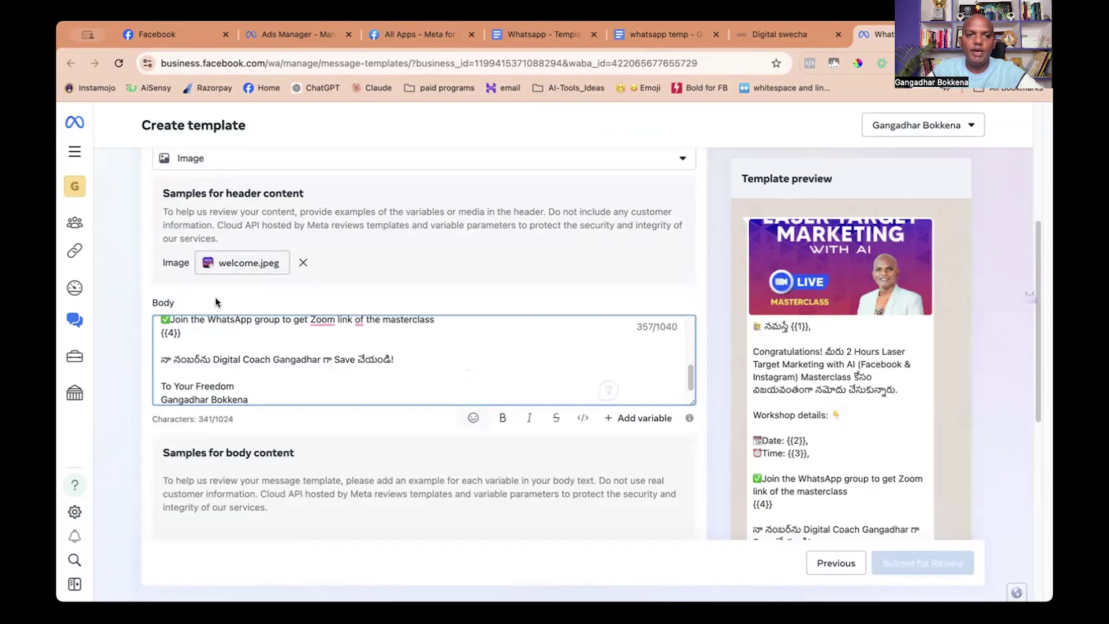
pyautogui.scroll(10, 289, 376)
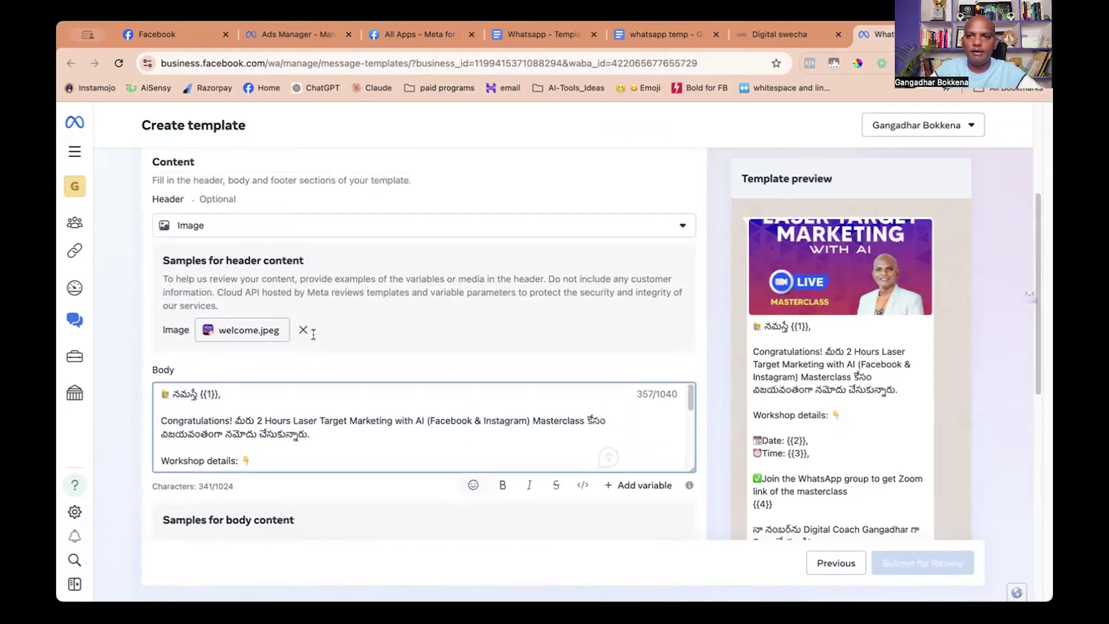
pyautogui.scroll(1, 313, 335)
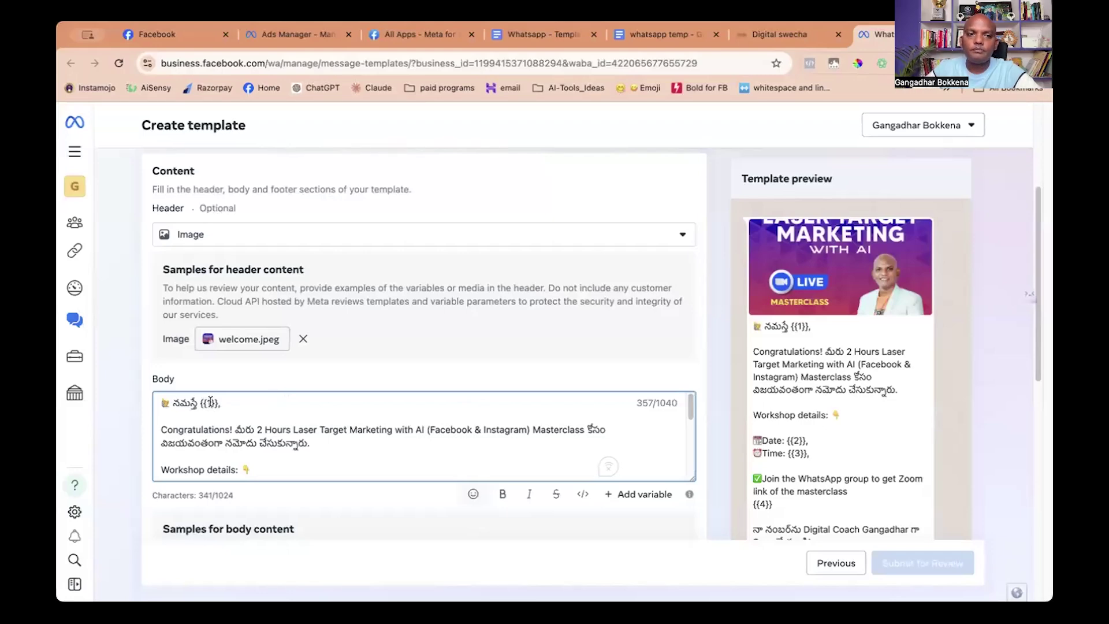
# Insert a 🔗 emoji before {{4}} in the body and bring up the body sample fields.
pyautogui.scroll(-1, 258, 427)
pyautogui.scroll(-2, 258, 427)
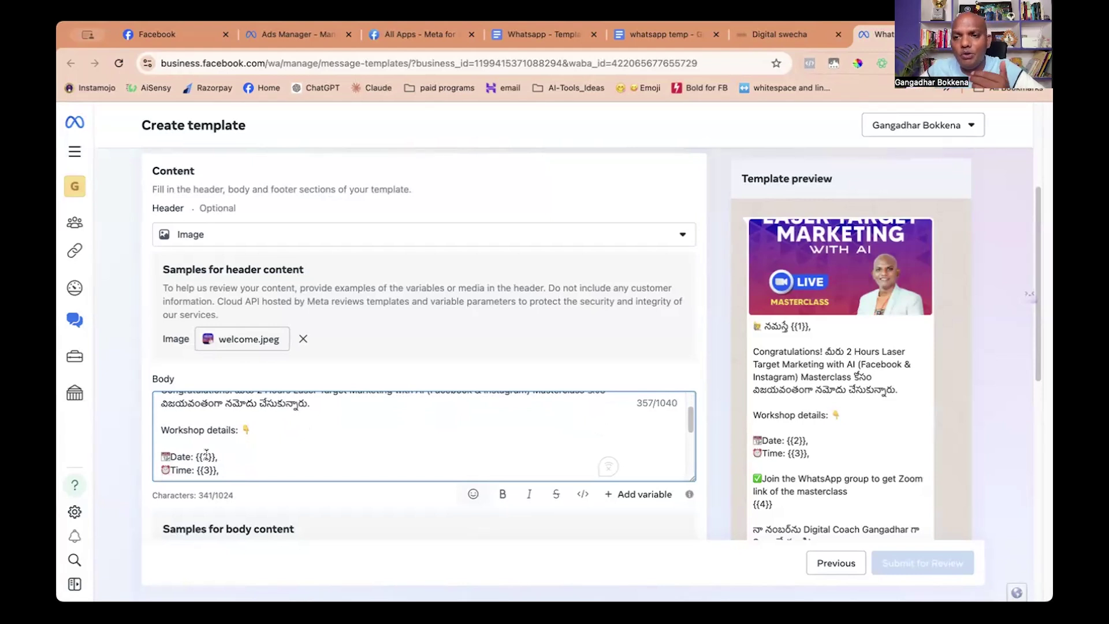
pyautogui.scroll(-1, 231, 455)
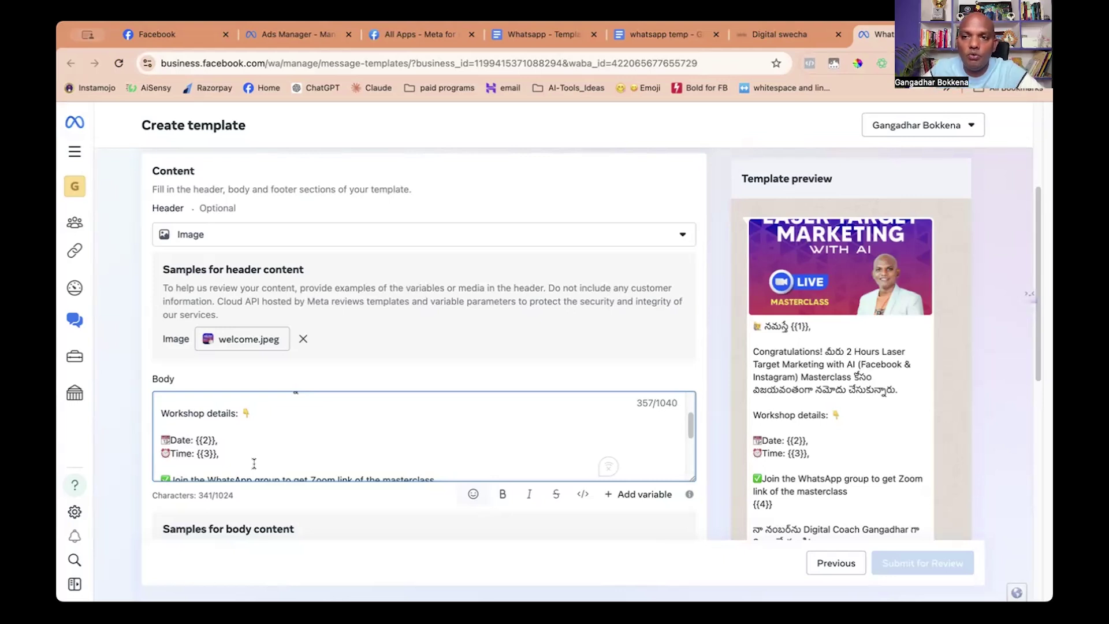
pyautogui.scroll(-2, 255, 462)
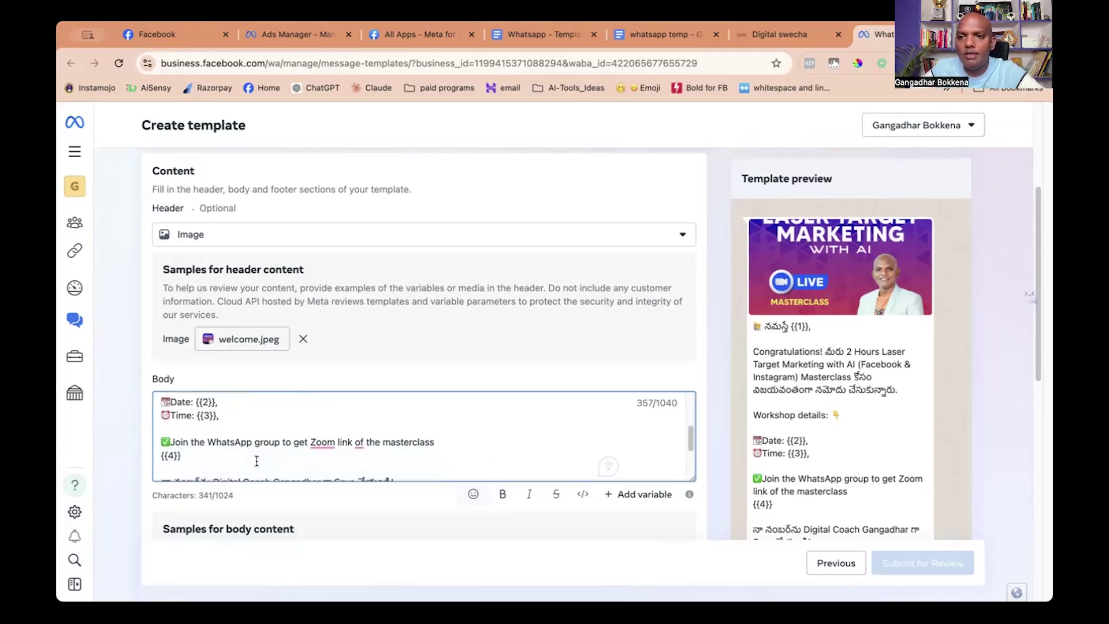
pyautogui.scroll(-2, 256, 461)
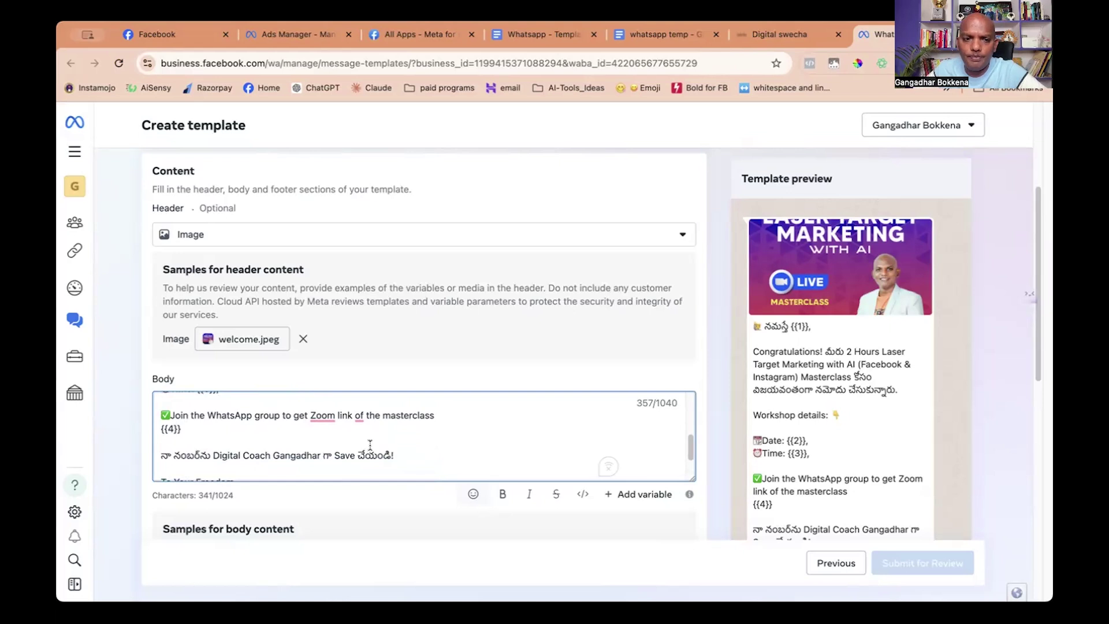
pyautogui.click(162, 432)
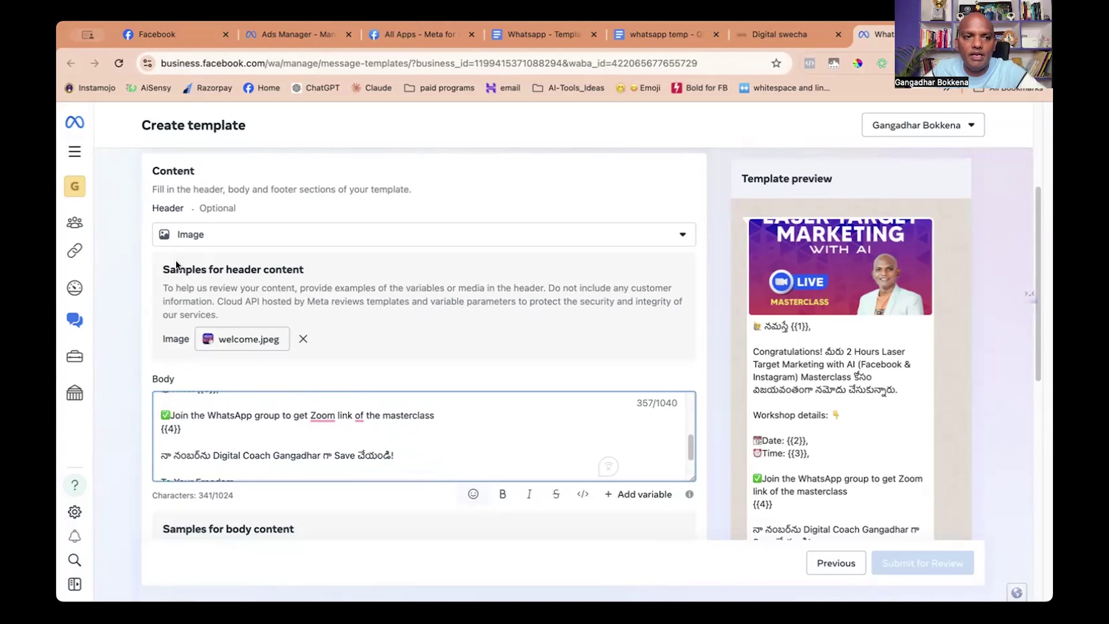
pyautogui.write('🔗')
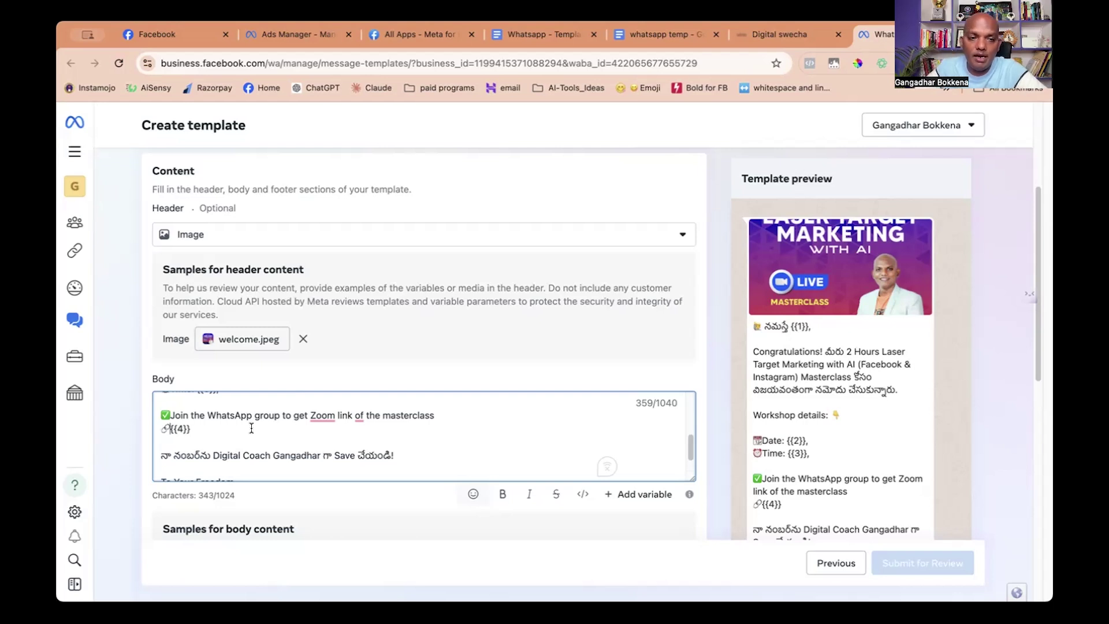
pyautogui.scroll(-2, 284, 441)
pyautogui.scroll(-2, 373, 455)
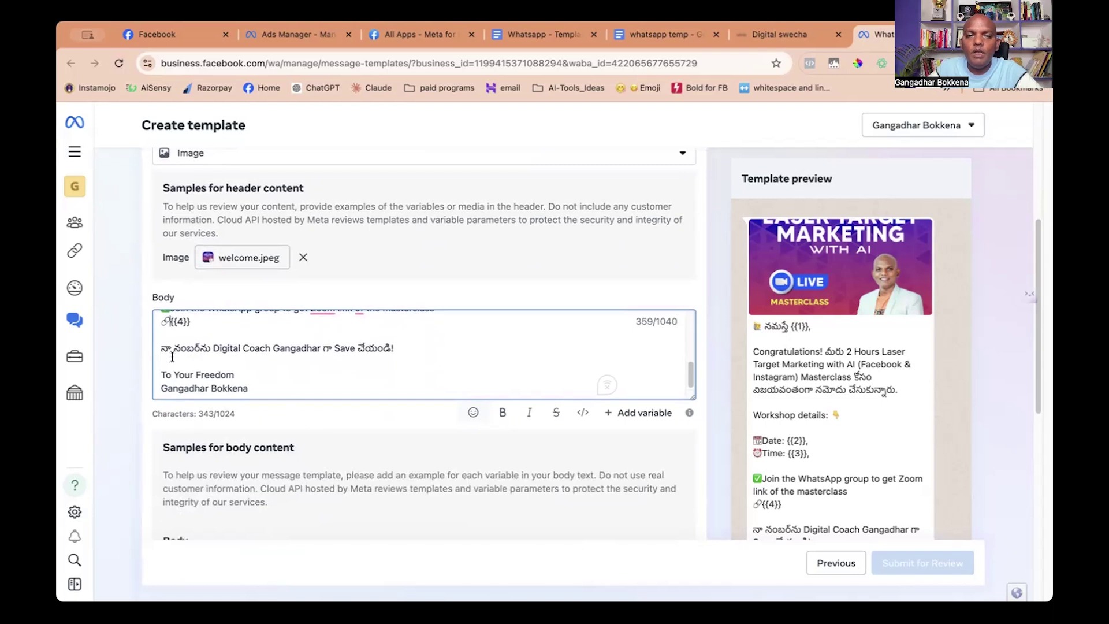
pyautogui.scroll(1, 363, 368)
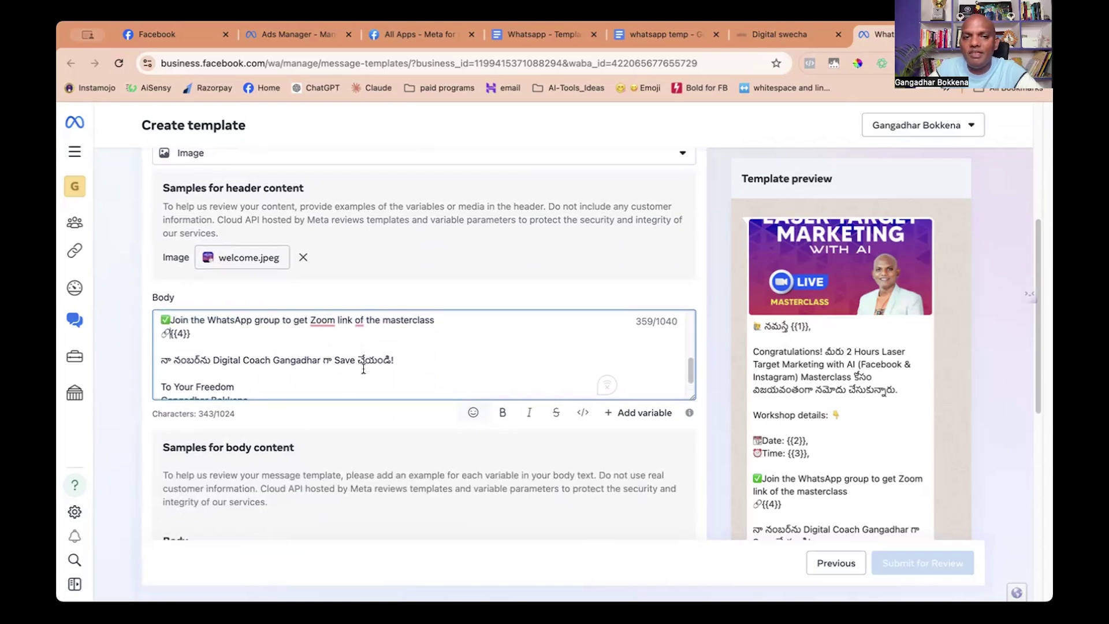
pyautogui.scroll(-1, 353, 357)
pyautogui.scroll(-5, 353, 357)
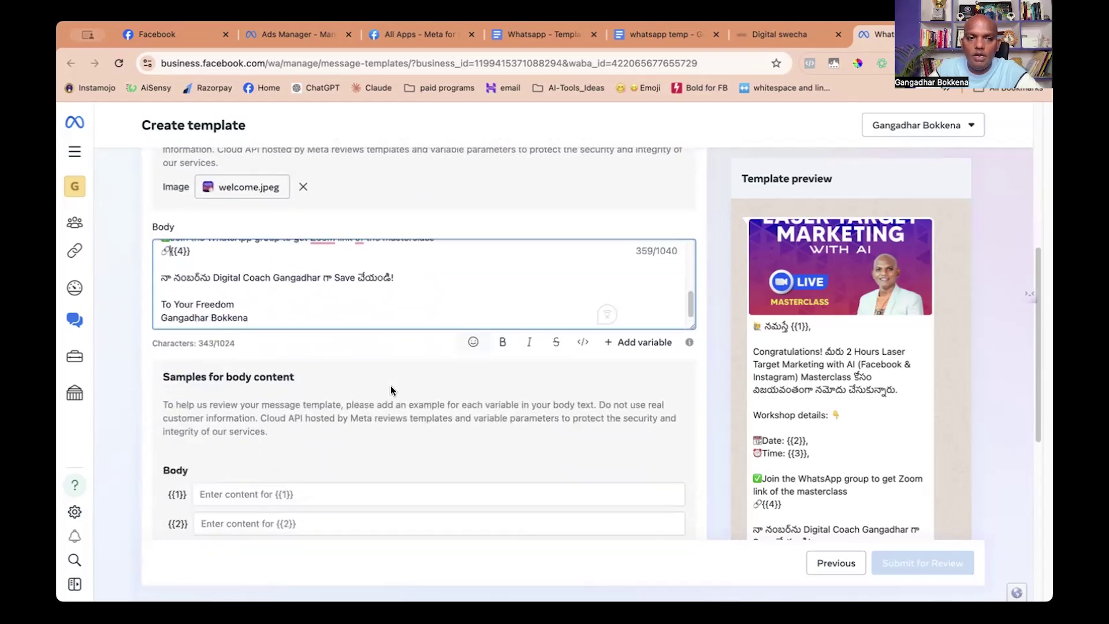
pyautogui.scroll(5, 391, 386)
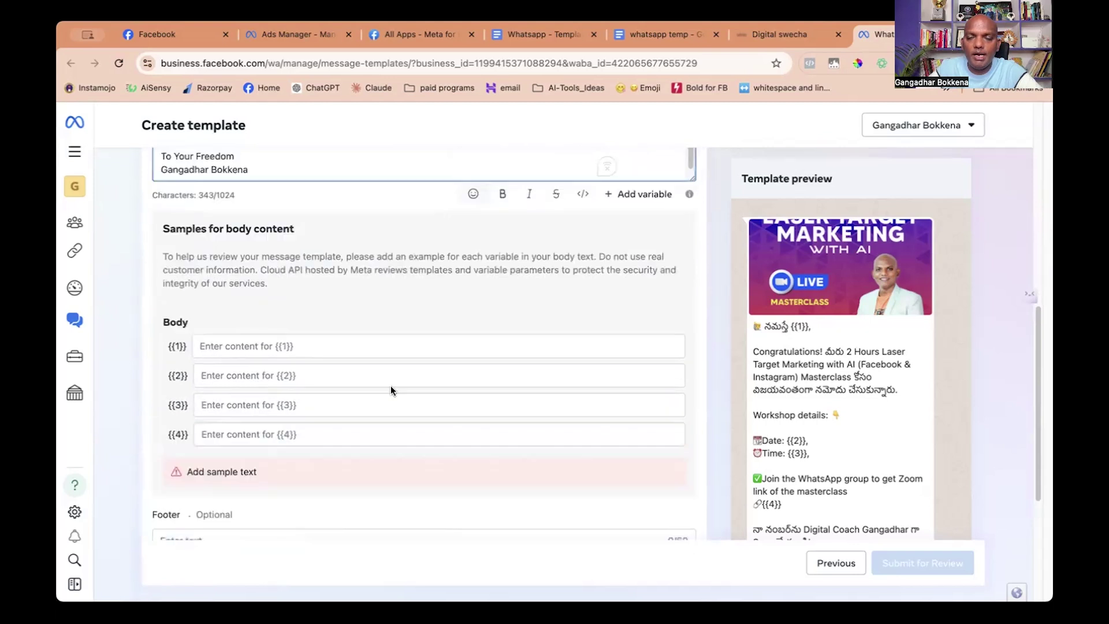
pyautogui.scroll(-5, 390, 386)
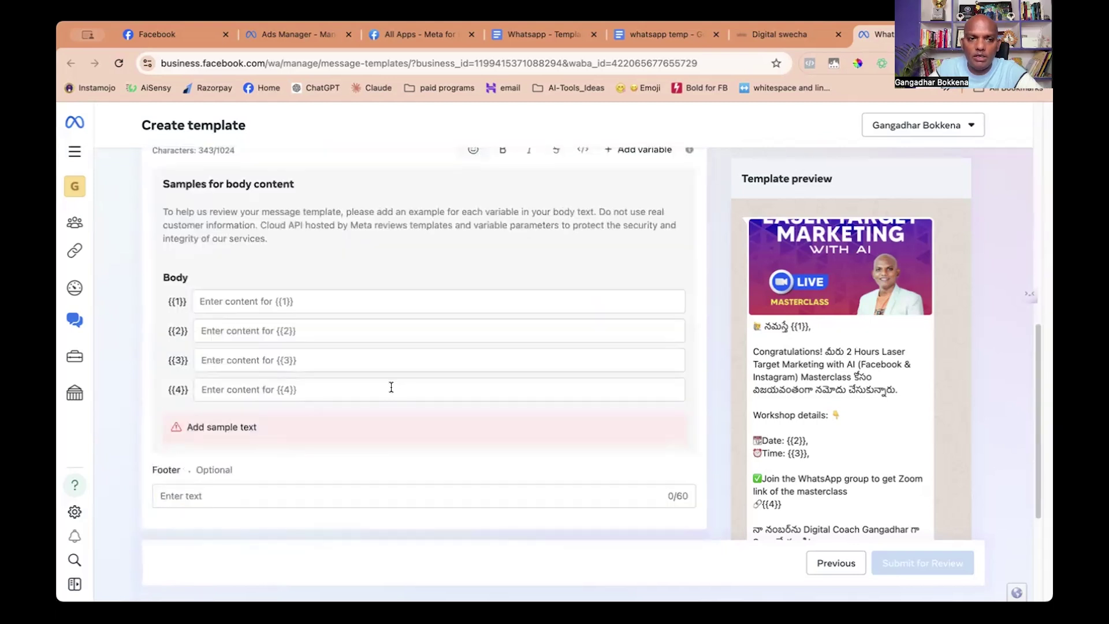
# Fill the body samples: Name, 9th Sep 2024, 7:00 PM IST, and the WhatsApp group link.
pyautogui.scroll(2, 390, 385)
pyautogui.scroll(1, 401, 349)
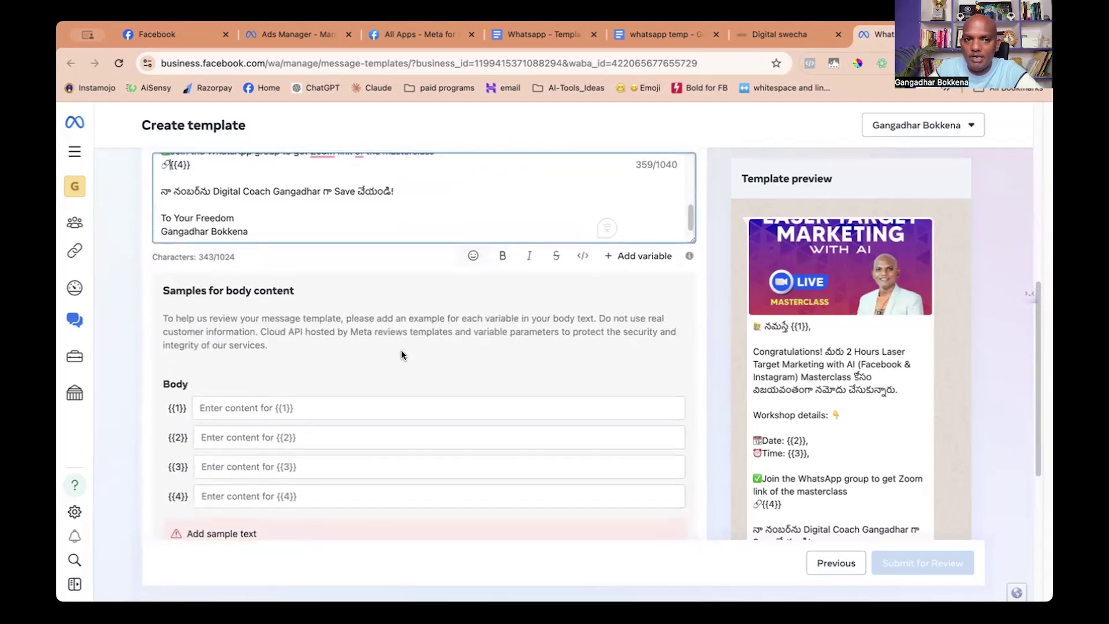
pyautogui.click(242, 407)
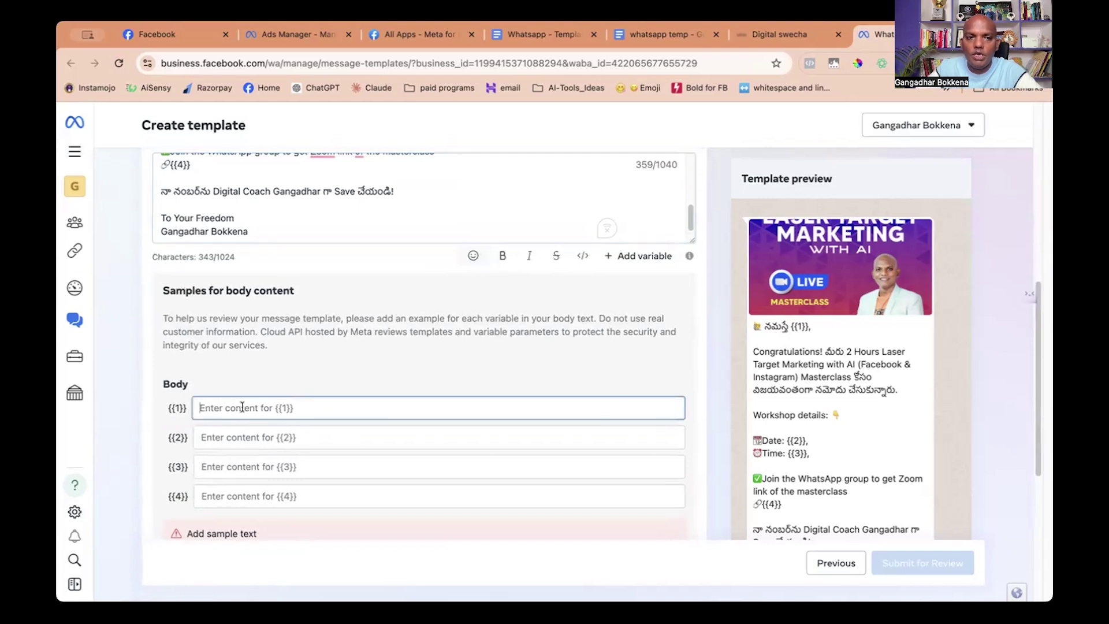
pyautogui.write('Name')
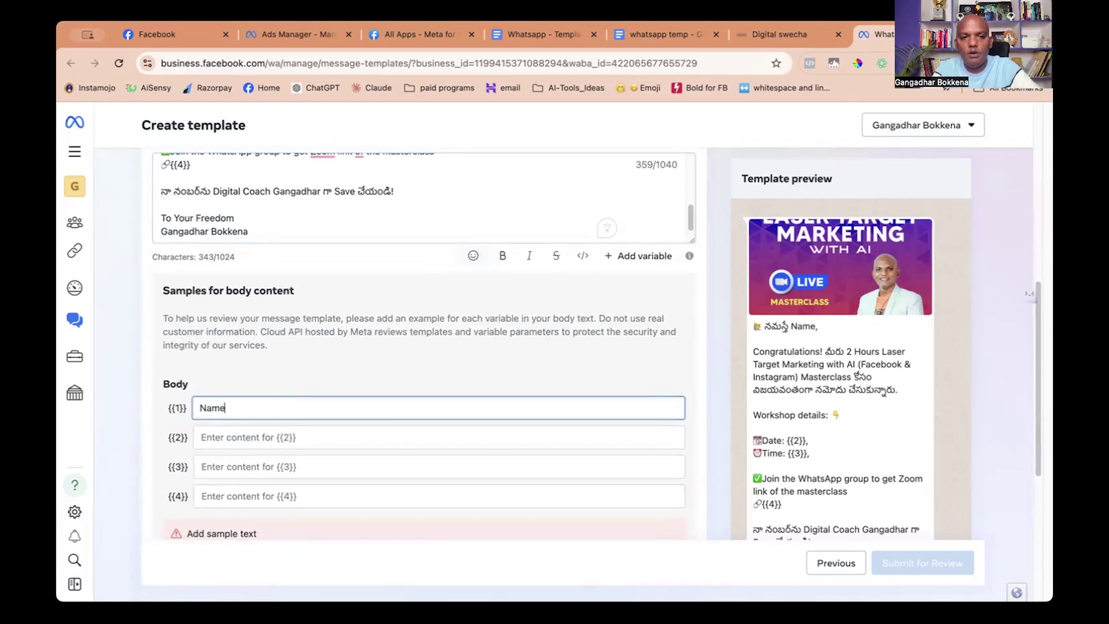
pyautogui.click(231, 437)
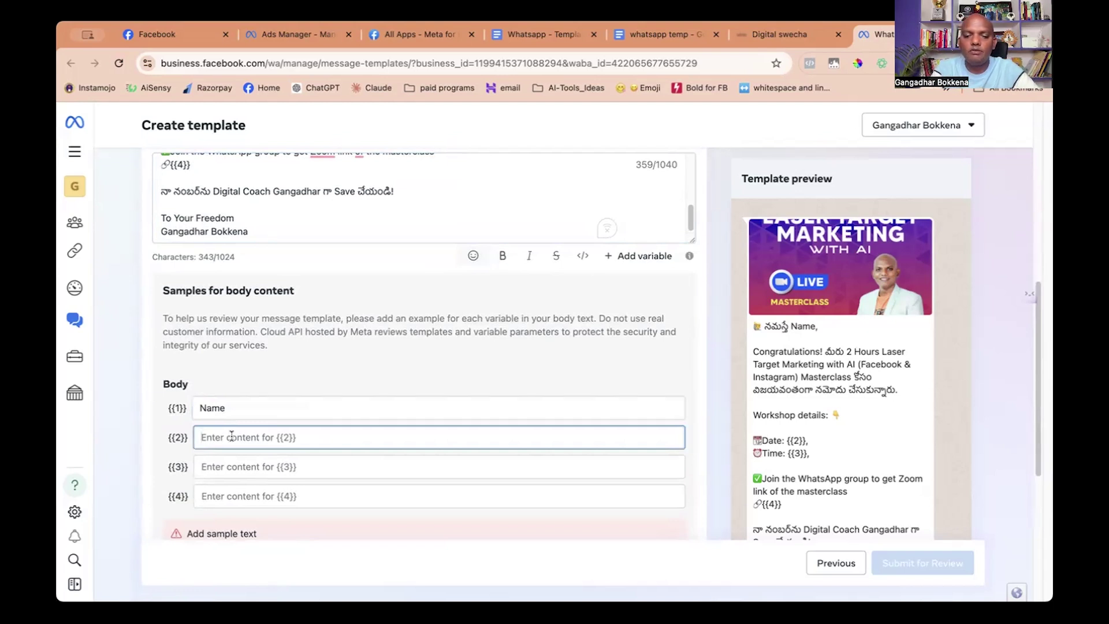
pyautogui.write('9th Sep 2024')
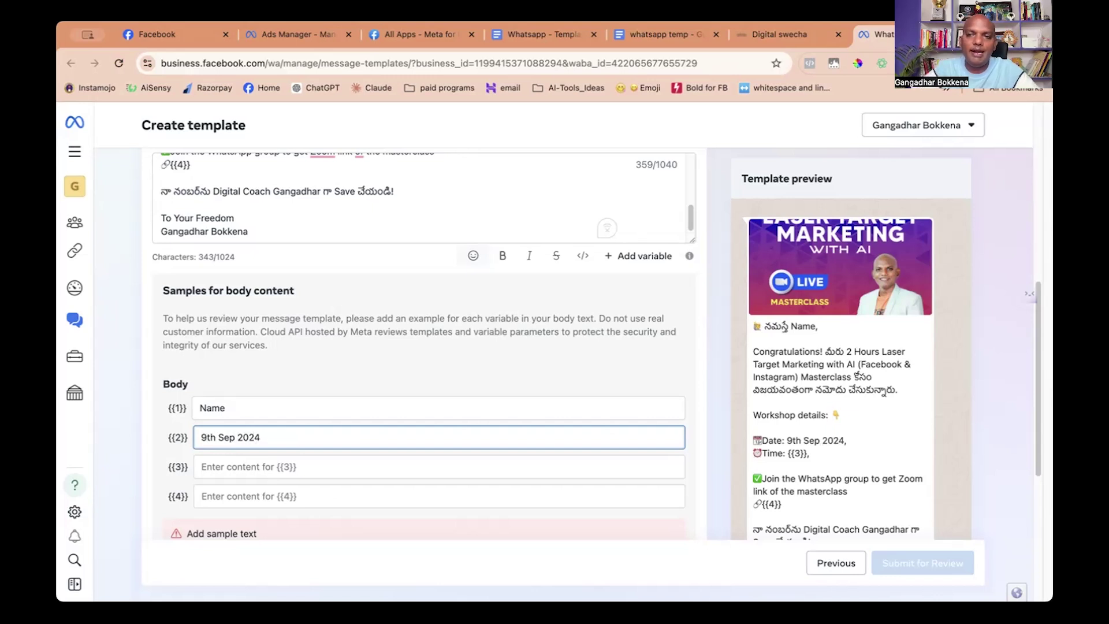
pyautogui.click(224, 467)
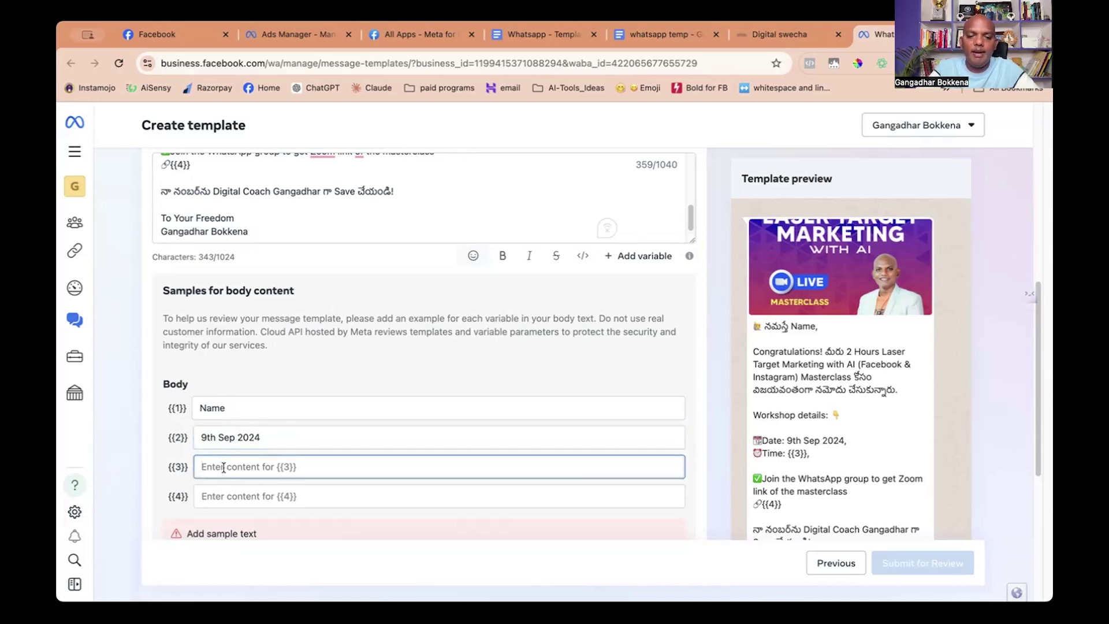
pyautogui.write('7:00 PM IST')
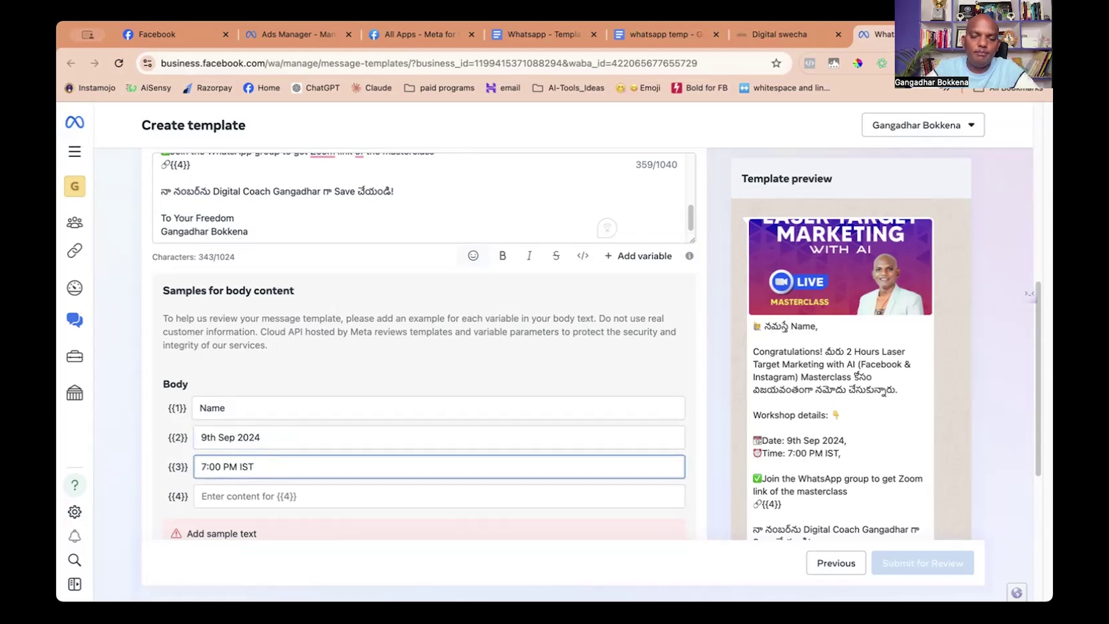
pyautogui.scroll(-1, 226, 466)
pyautogui.click(224, 471)
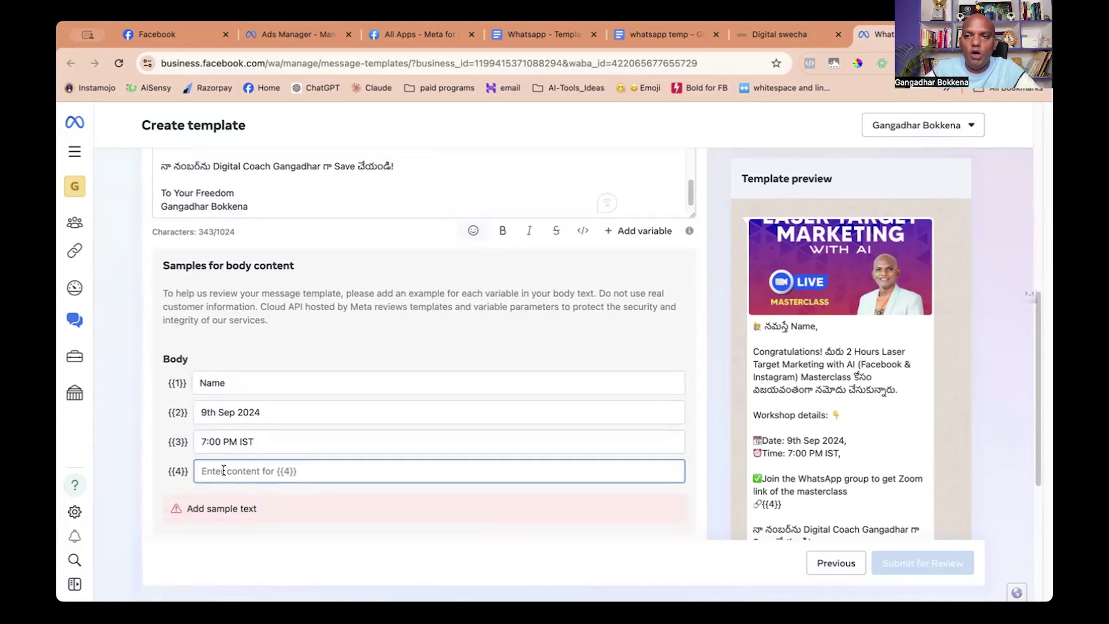
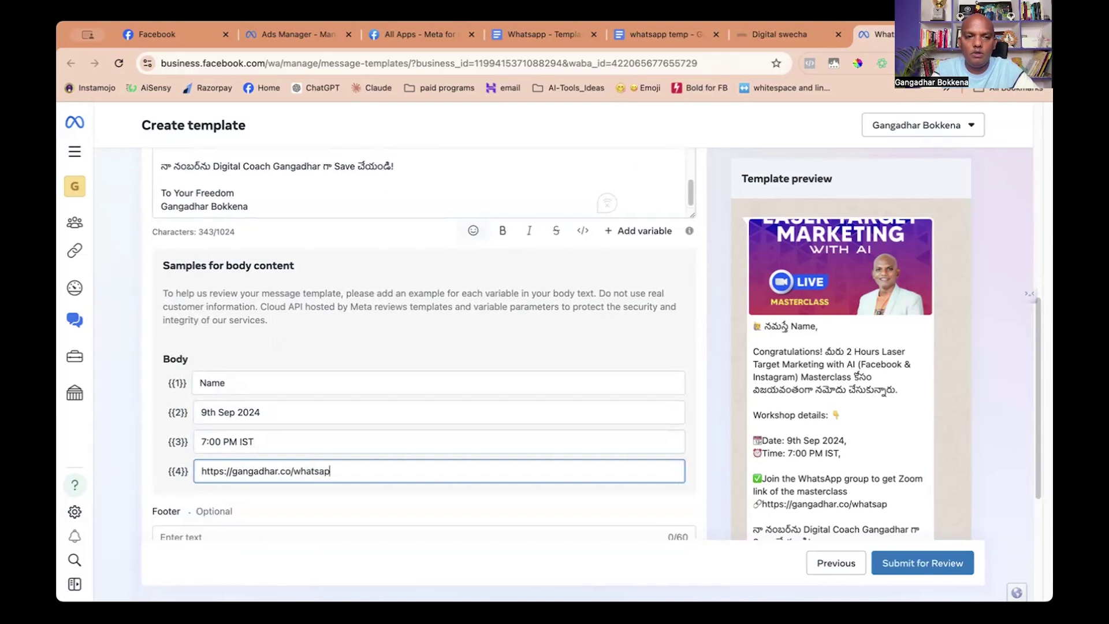
pyautogui.click(541, 338)
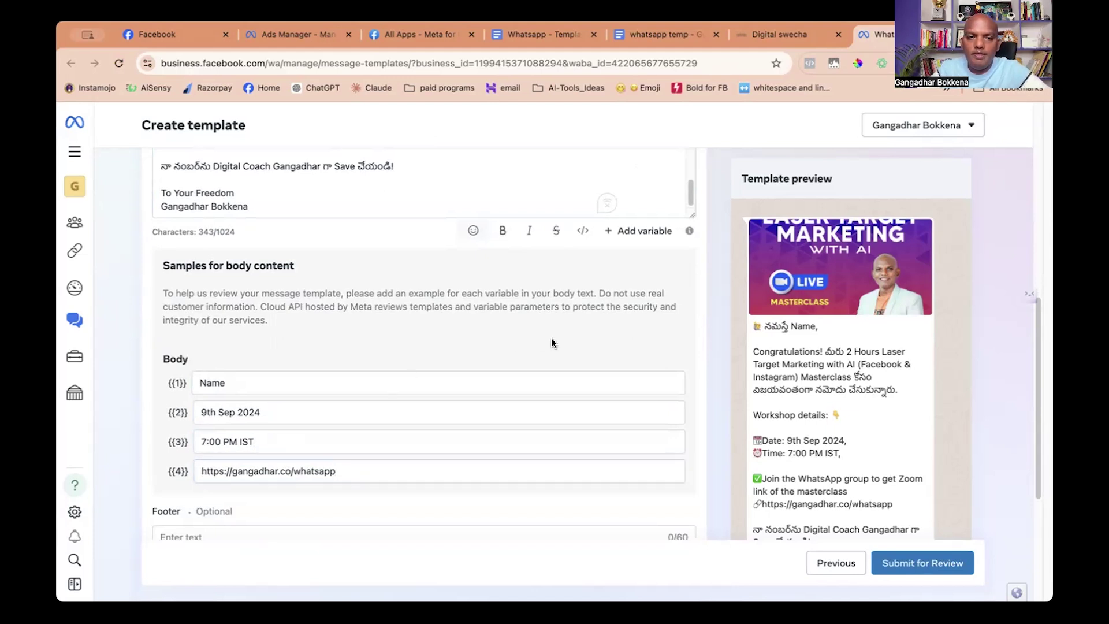
# Replace the {{1}} sample 'Name' with a first name.
pyautogui.scroll(-4, 552, 341)
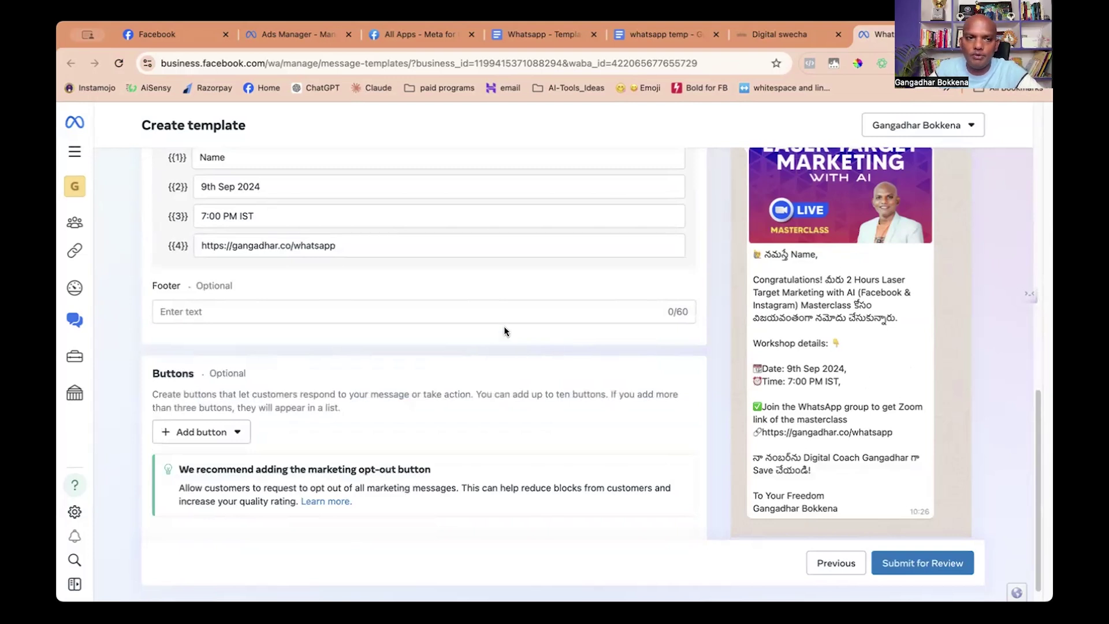
pyautogui.scroll(3, 504, 325)
pyautogui.click(227, 282)
pyautogui.press('BackSpace')
pyautogui.press('BackSpace')
pyautogui.press('BackSpace')
pyautogui.press('BackSpace')
pyautogui.write('G')
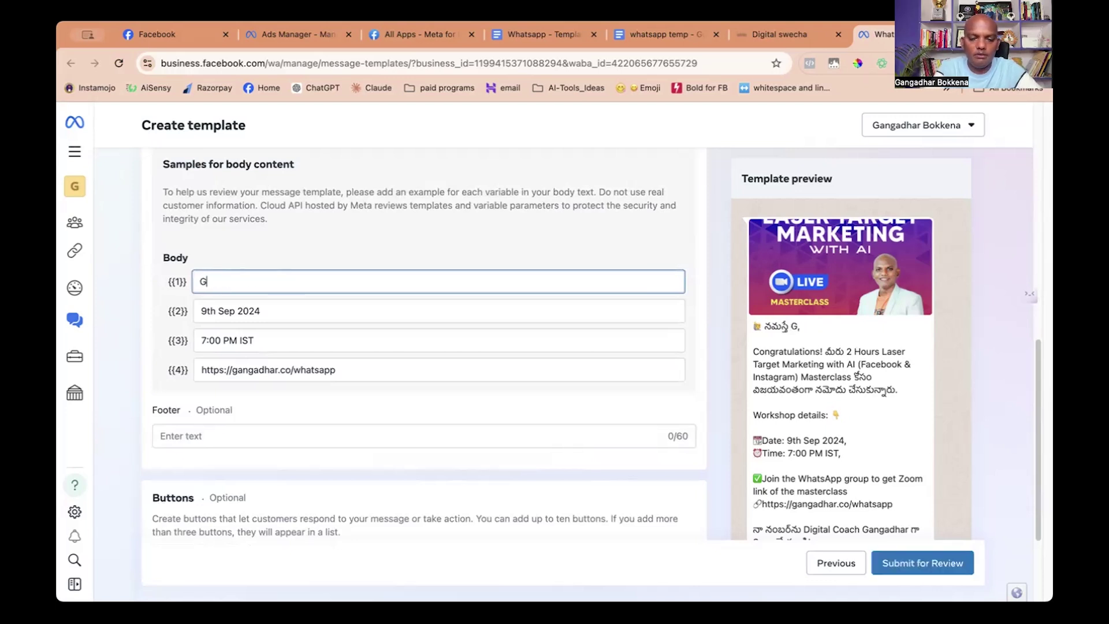
pyautogui.write('angadhar')
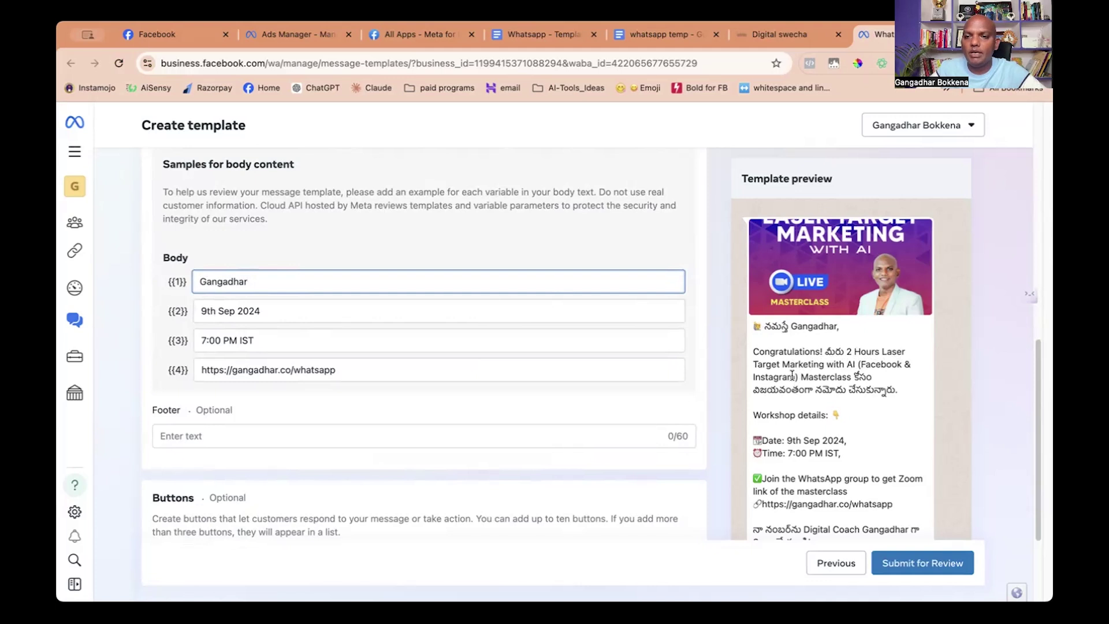
pyautogui.scroll(-1, 852, 380)
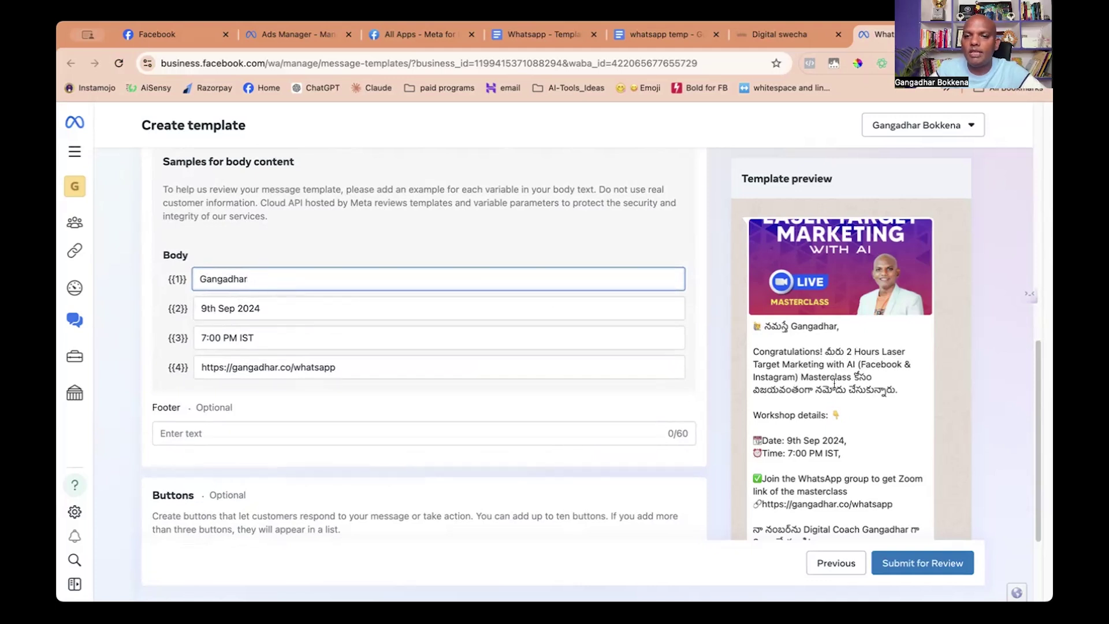
pyautogui.scroll(-3, 833, 383)
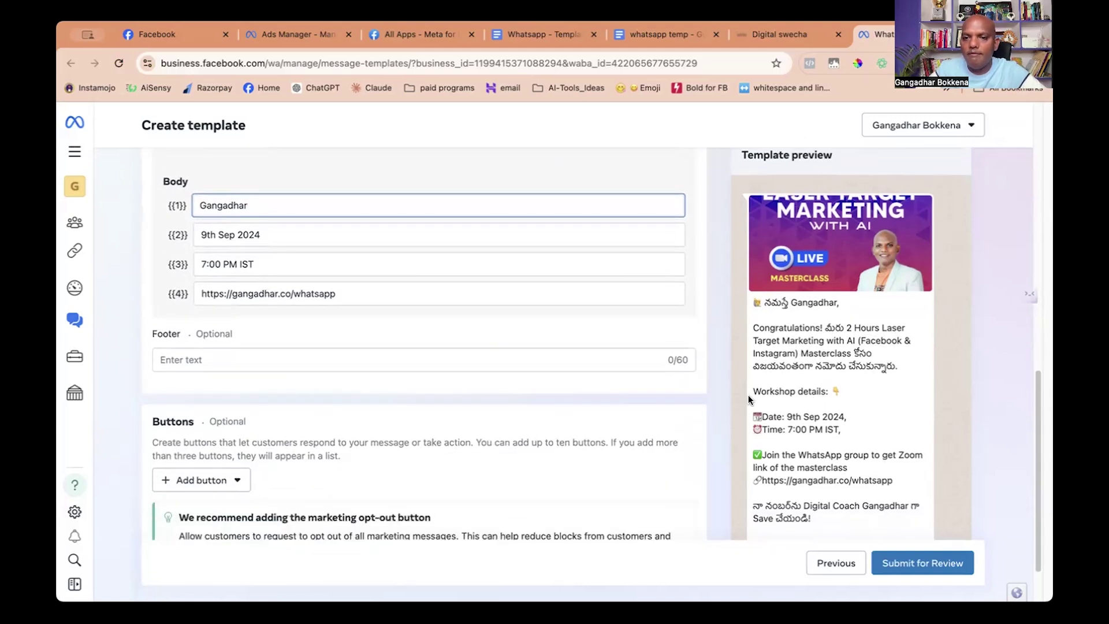
pyautogui.scroll(-3, 855, 394)
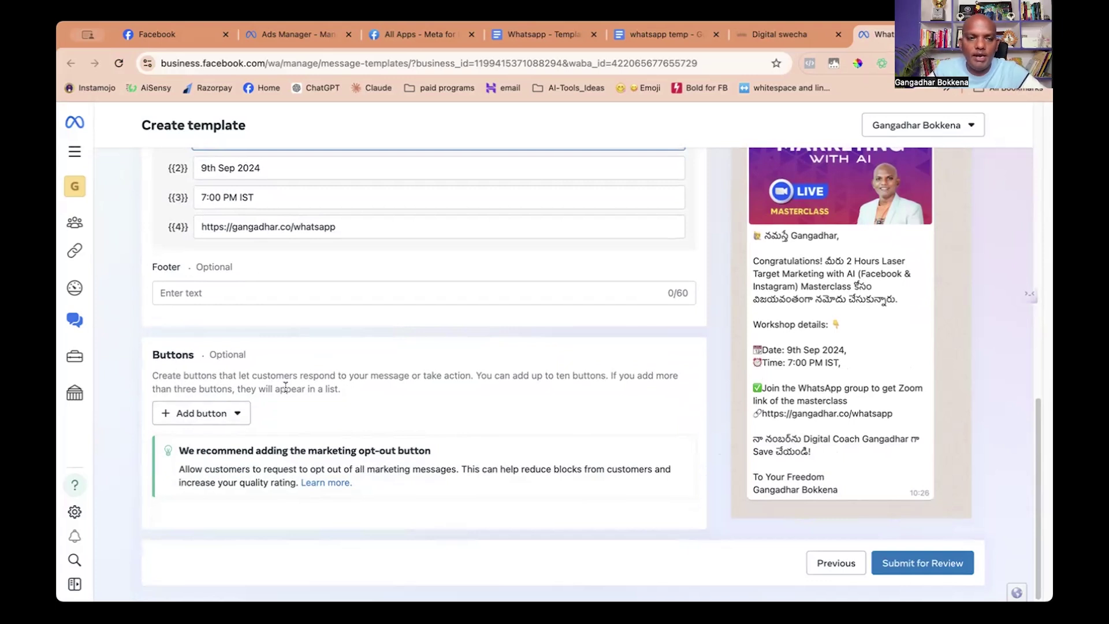
# Write the footer 'P.S. Please Type *YES* To Link Clickable', removing stray underscores.
pyautogui.click(218, 294)
pyautogui.write('P')
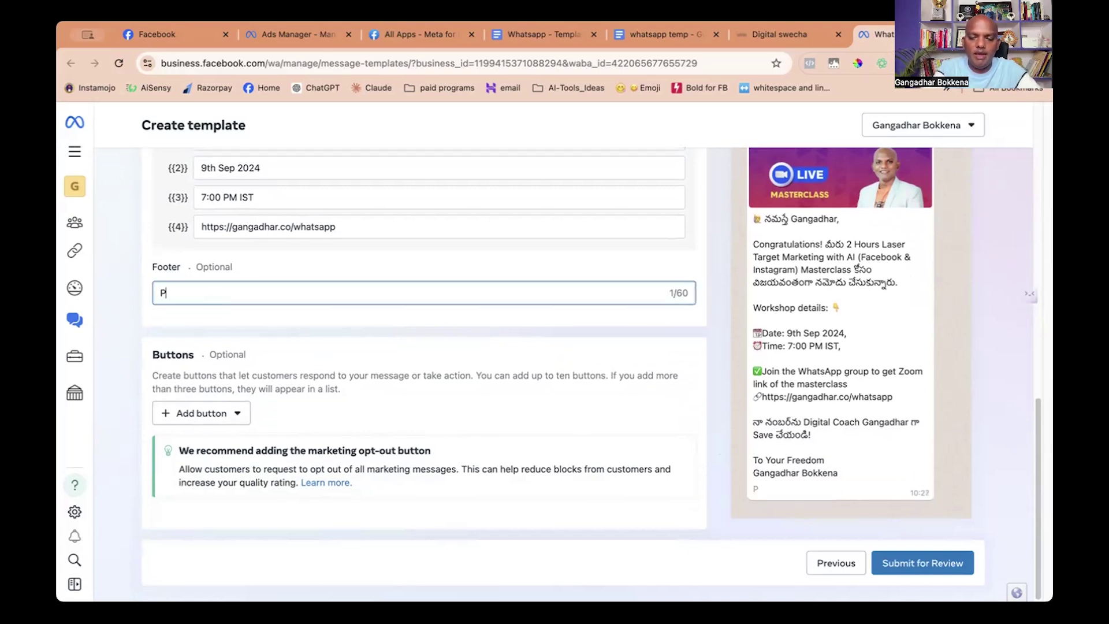
pyautogui.write('.S. ')
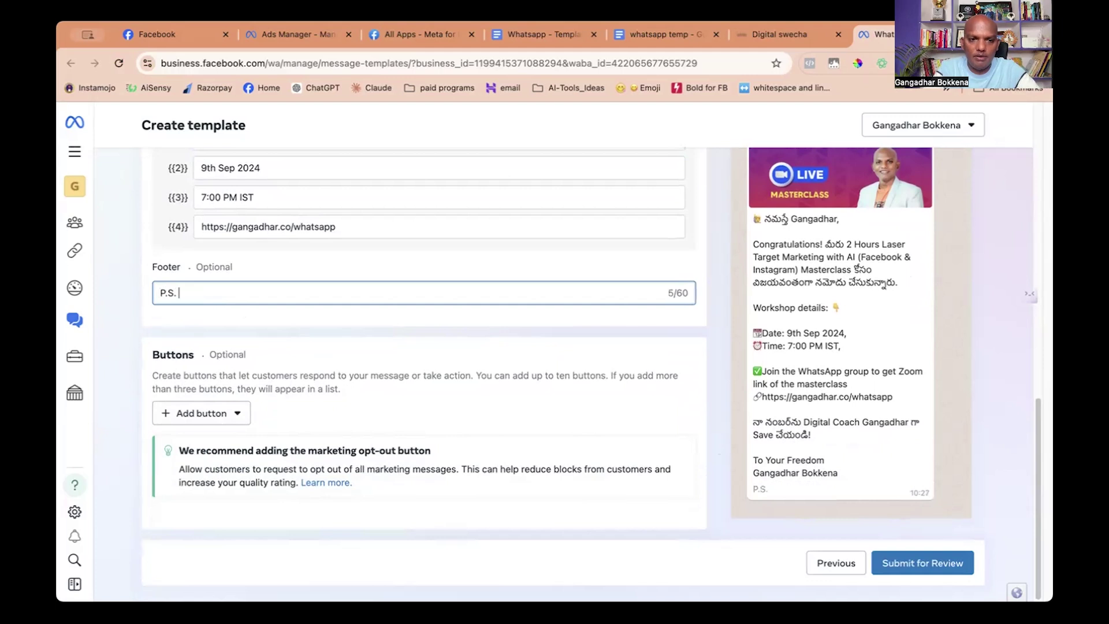
pyautogui.write('Please ')
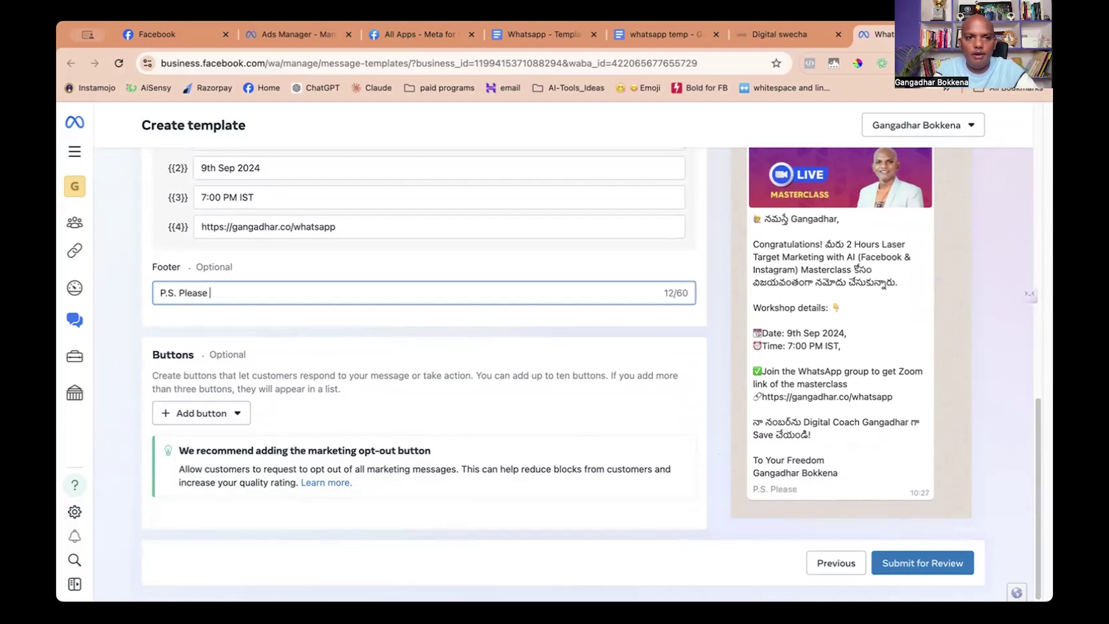
pyautogui.write('**')
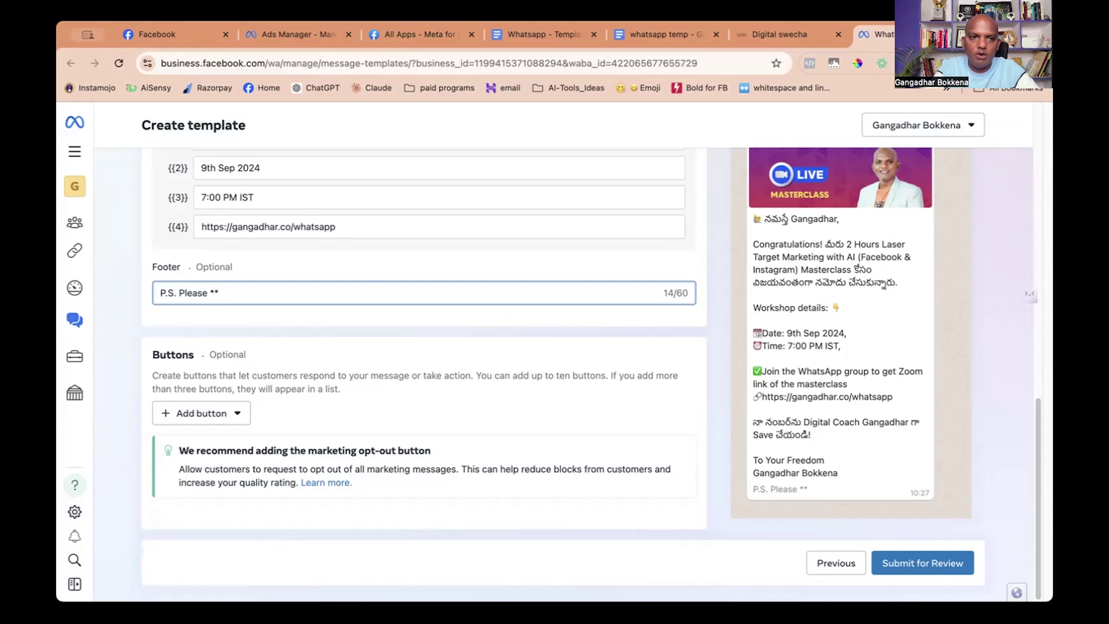
pyautogui.write('YES')
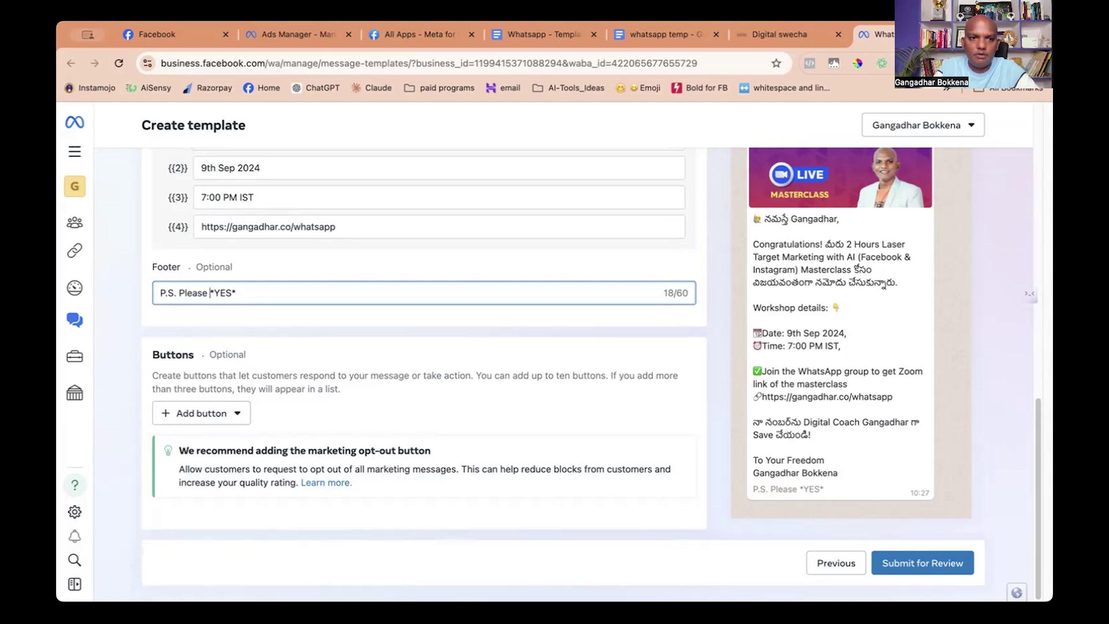
pyautogui.write(' Type')
pyautogui.click(313, 295)
pyautogui.write('To Li')
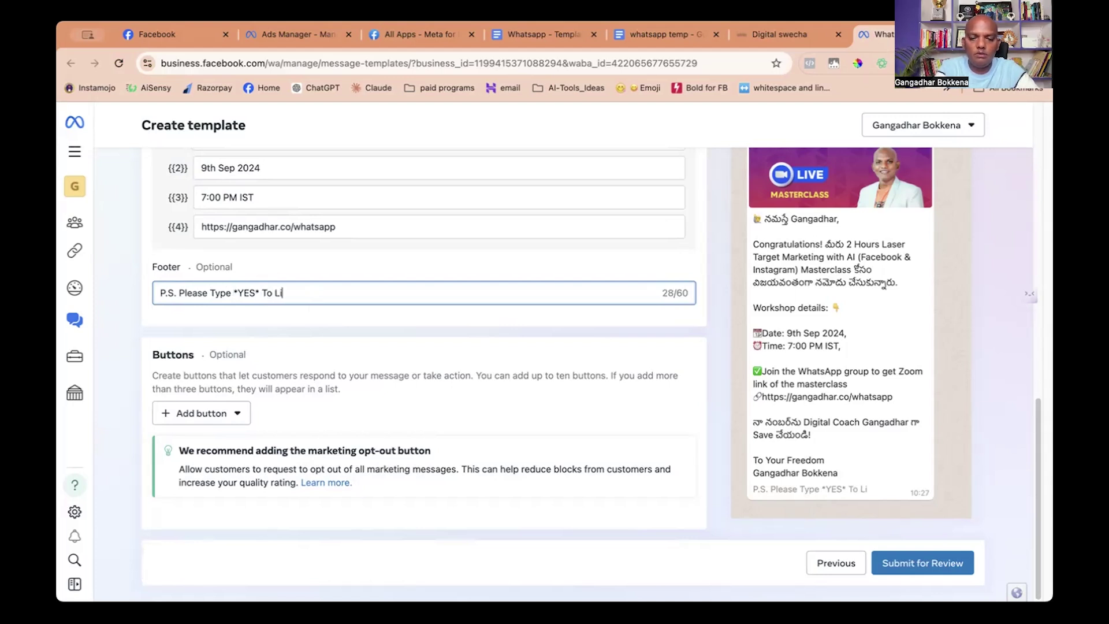
pyautogui.write('nk Clic')
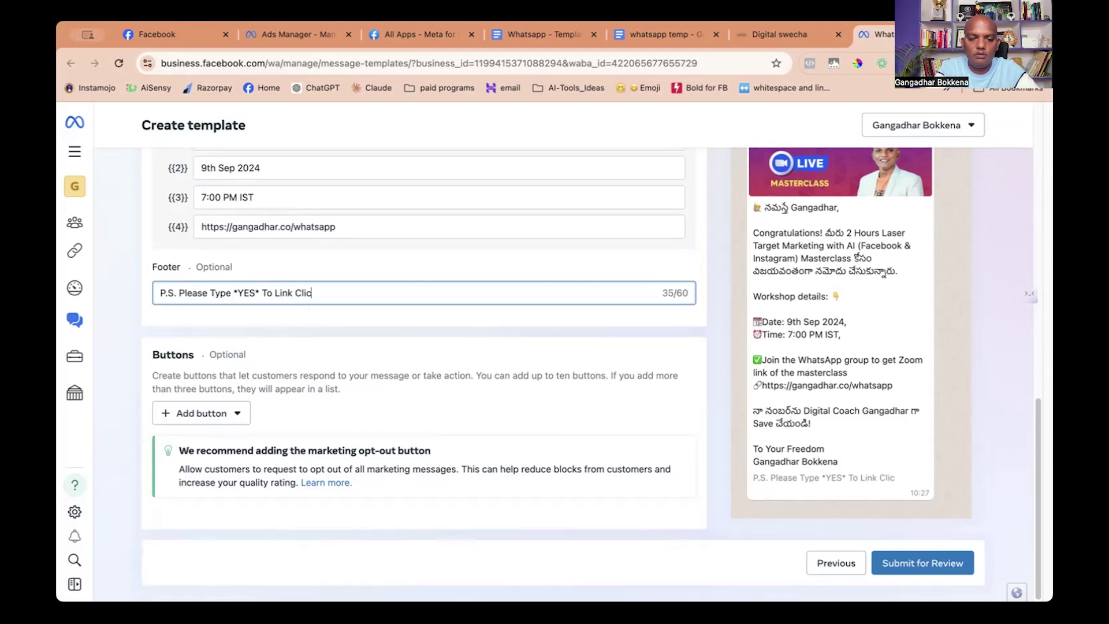
pyautogui.write('kable')
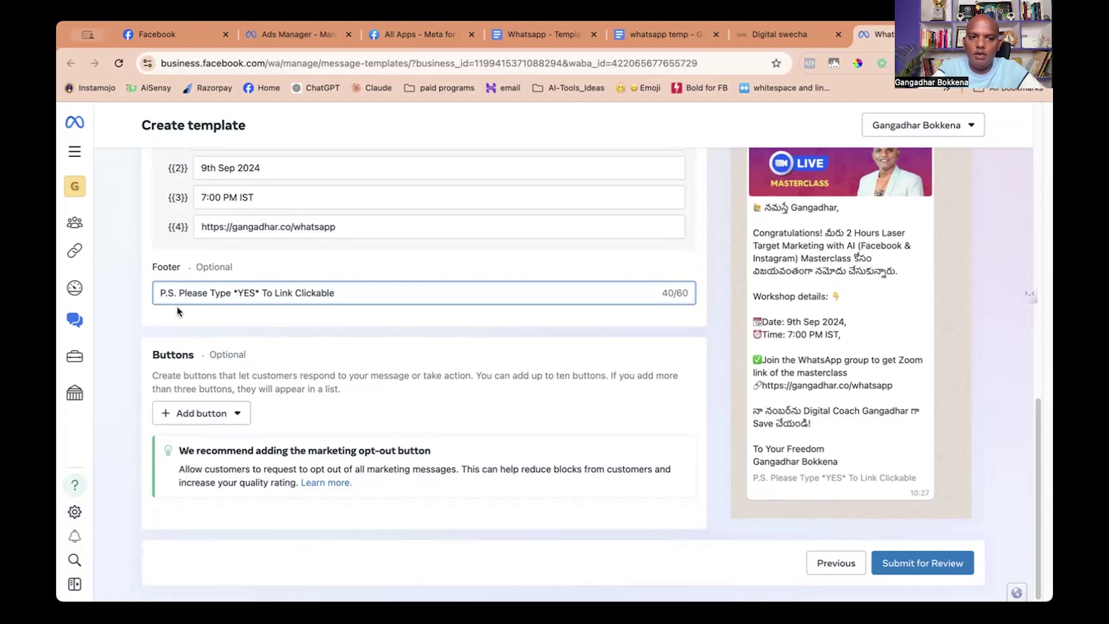
pyautogui.write('_')
pyautogui.click(361, 293)
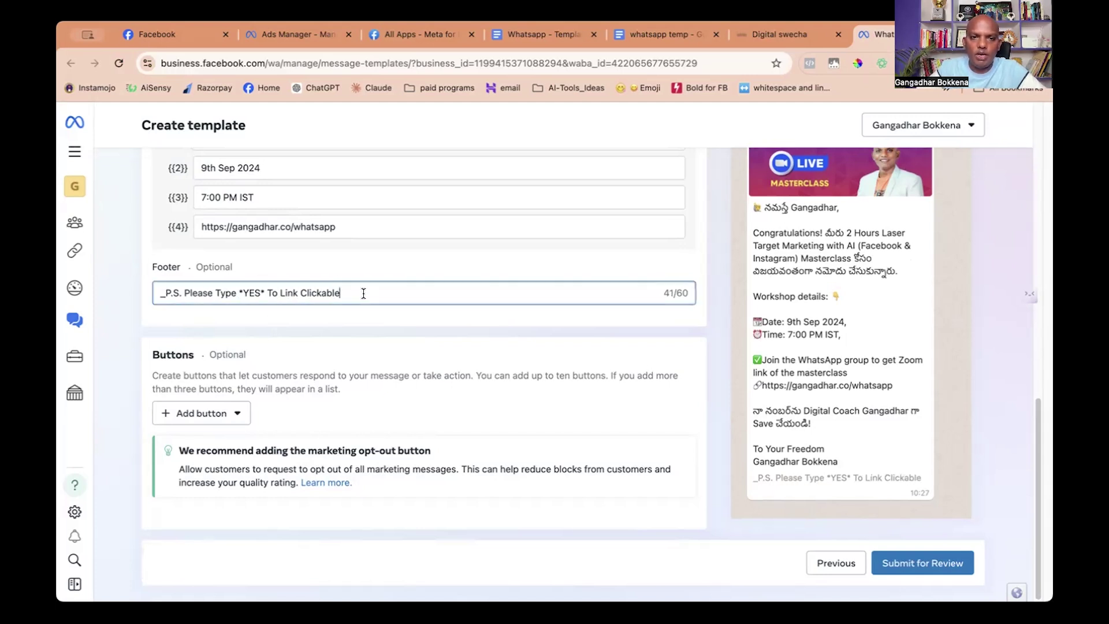
pyautogui.write('_')
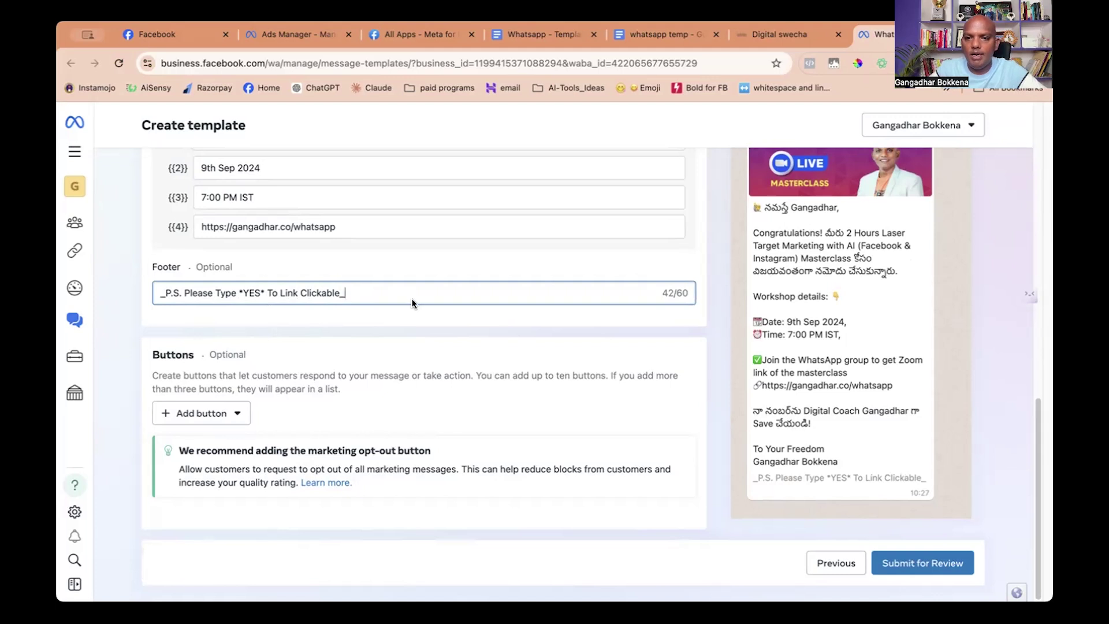
pyautogui.press('BackSpace')
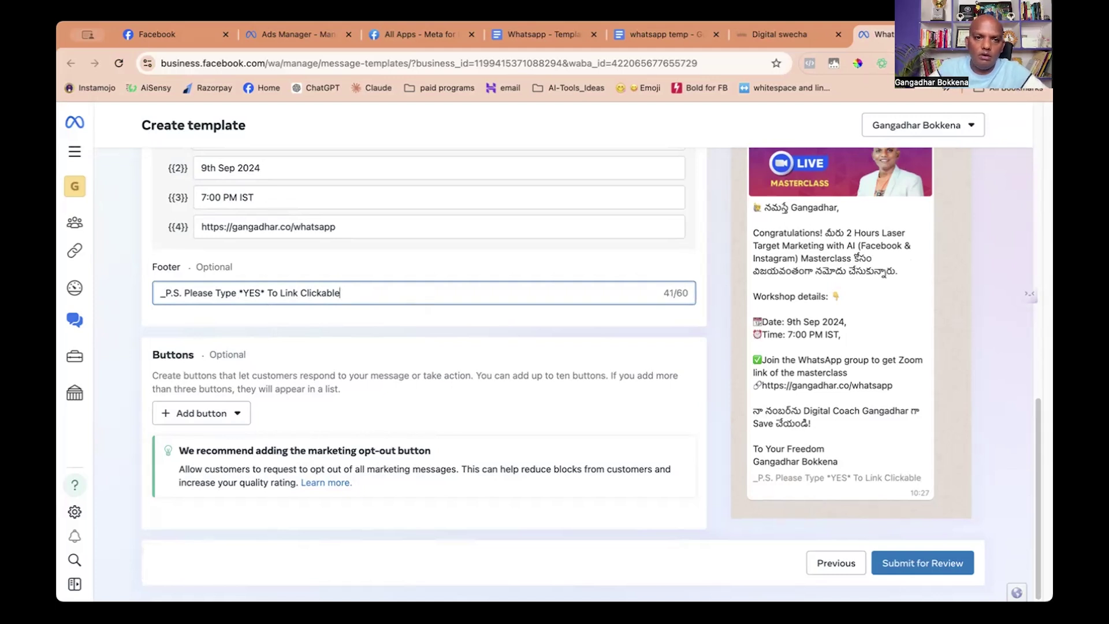
pyautogui.click(164, 293)
pyautogui.press('BackSpace')
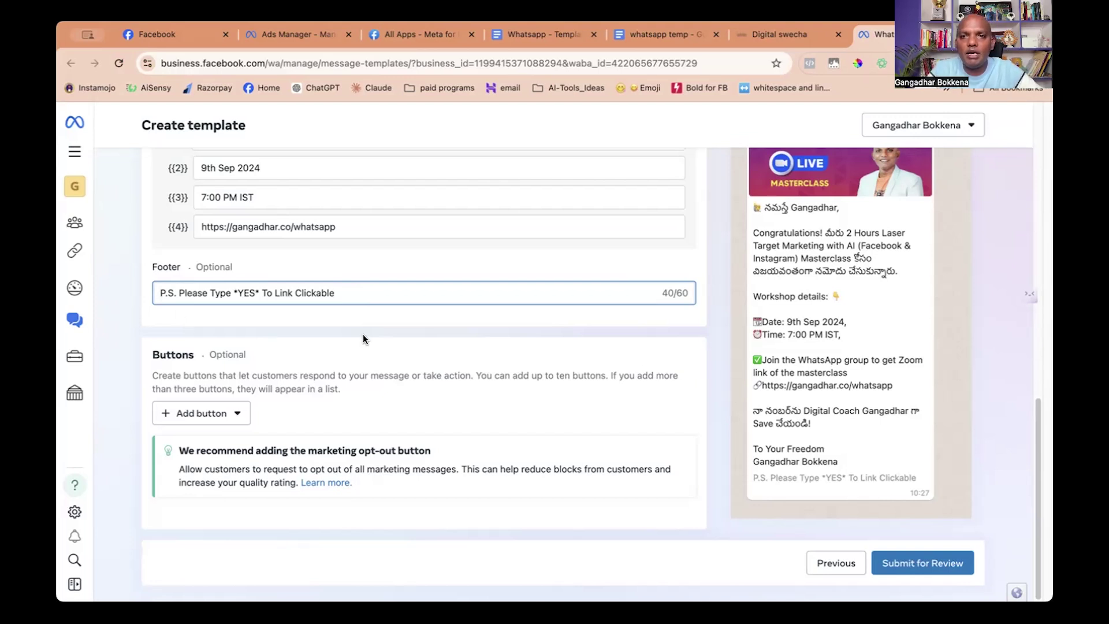
# Browse the Add button list of Quick reply and Call-to-action button types.
pyautogui.click(237, 412)
pyautogui.scroll(2, 222, 257)
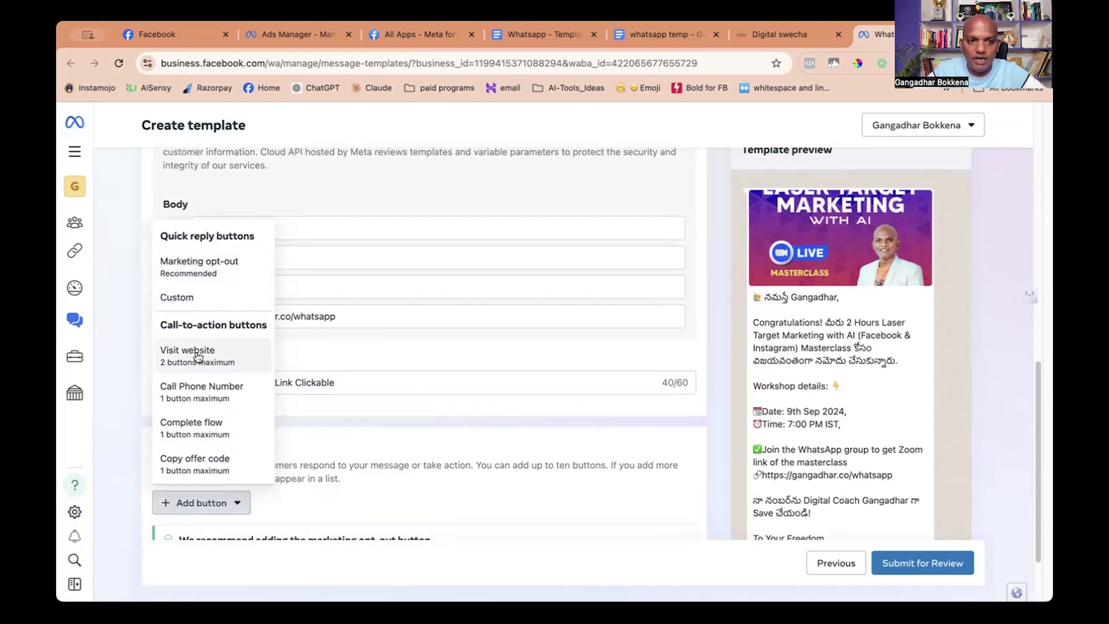
pyautogui.scroll(-1, 214, 369)
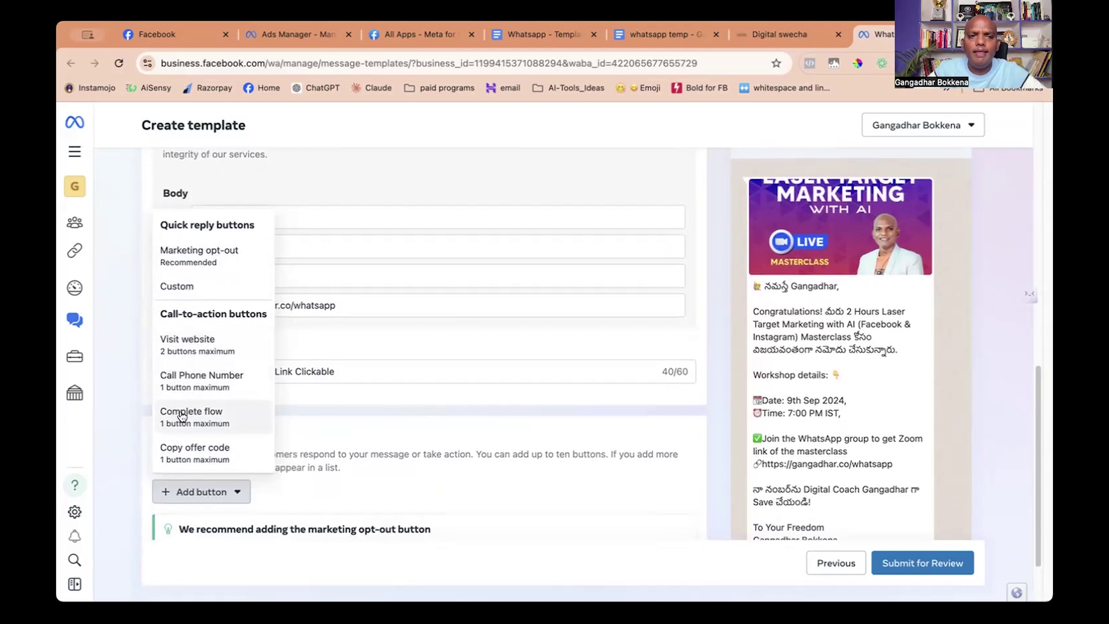
pyautogui.scroll(-3, 236, 416)
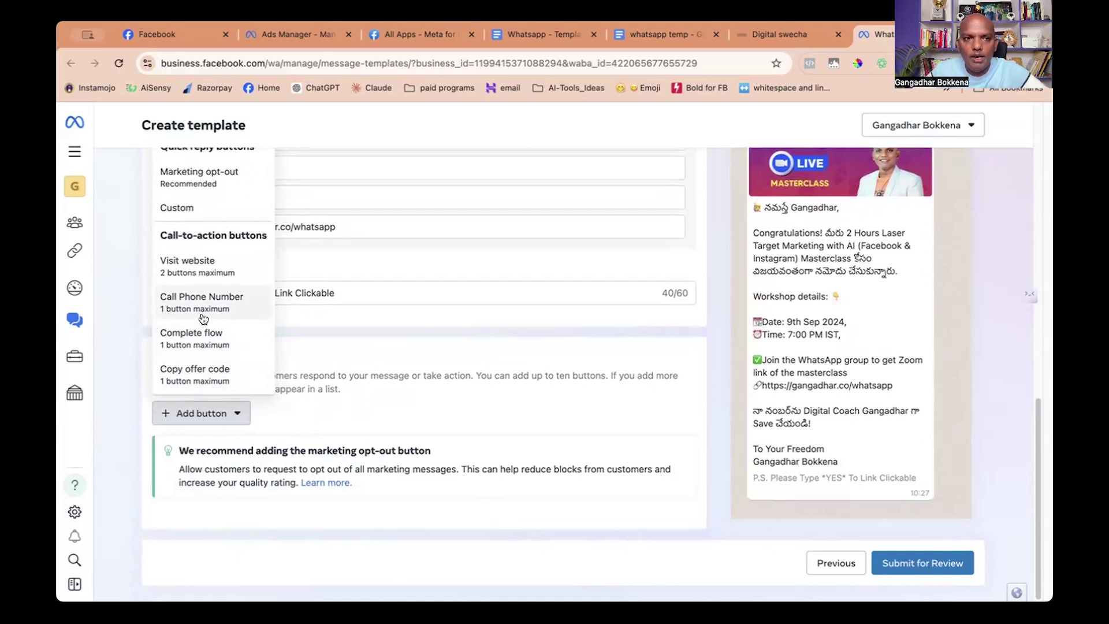
pyautogui.scroll(2, 203, 320)
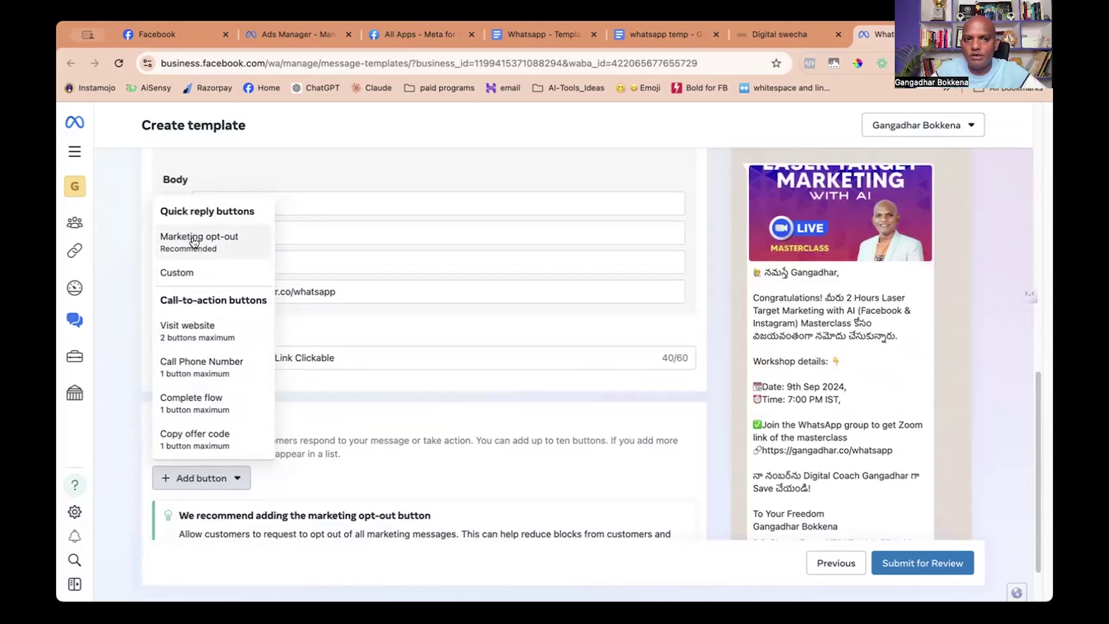
# Add a custom quick reply button labelled 'Yes! I'LL Join 100%' and review the template form.
pyautogui.click(179, 269)
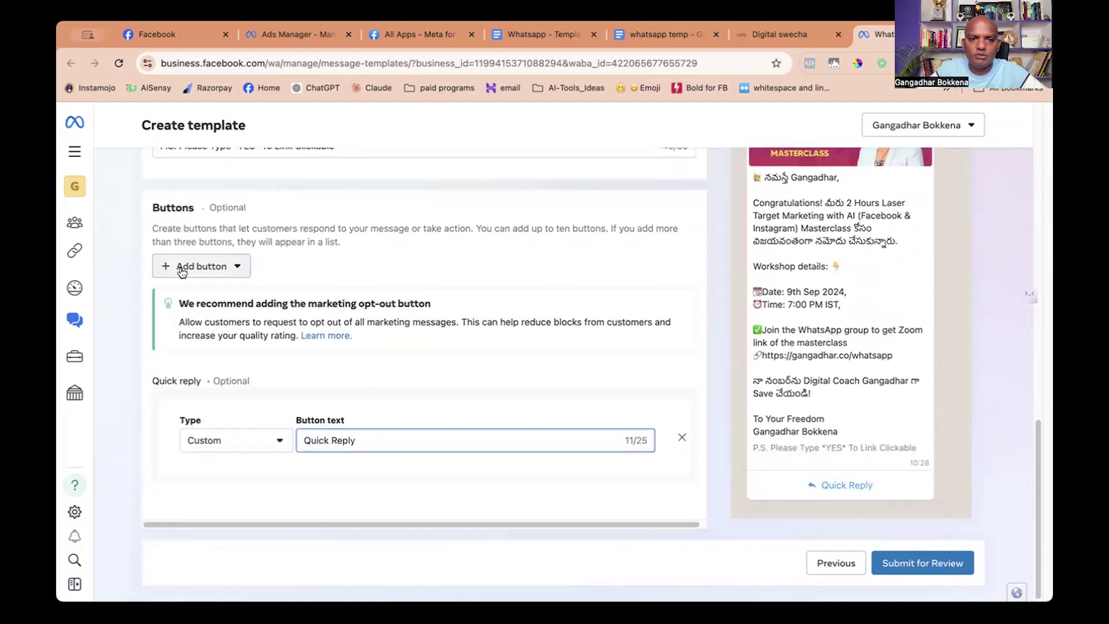
pyautogui.tripleClick(388, 443)
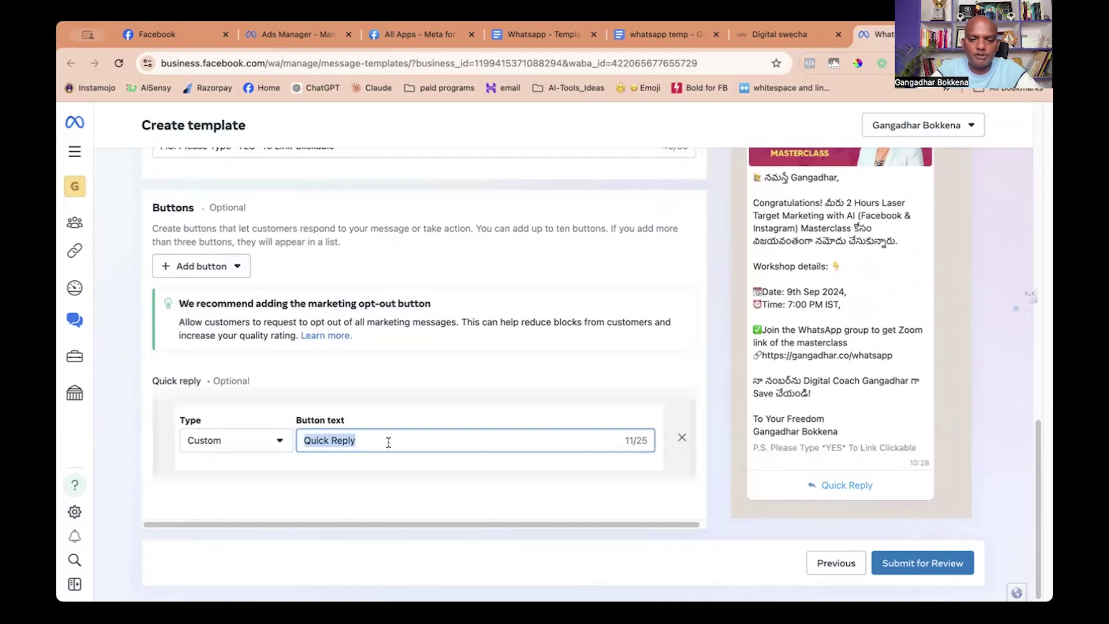
pyautogui.write("Yes! I'LL Join 1")
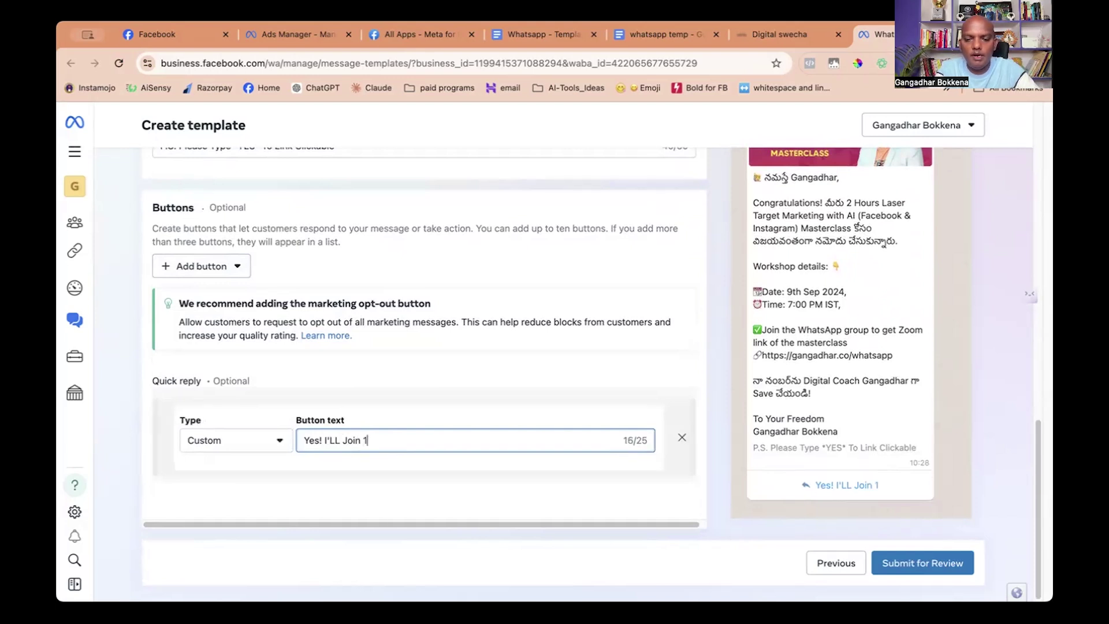
pyautogui.write('00%')
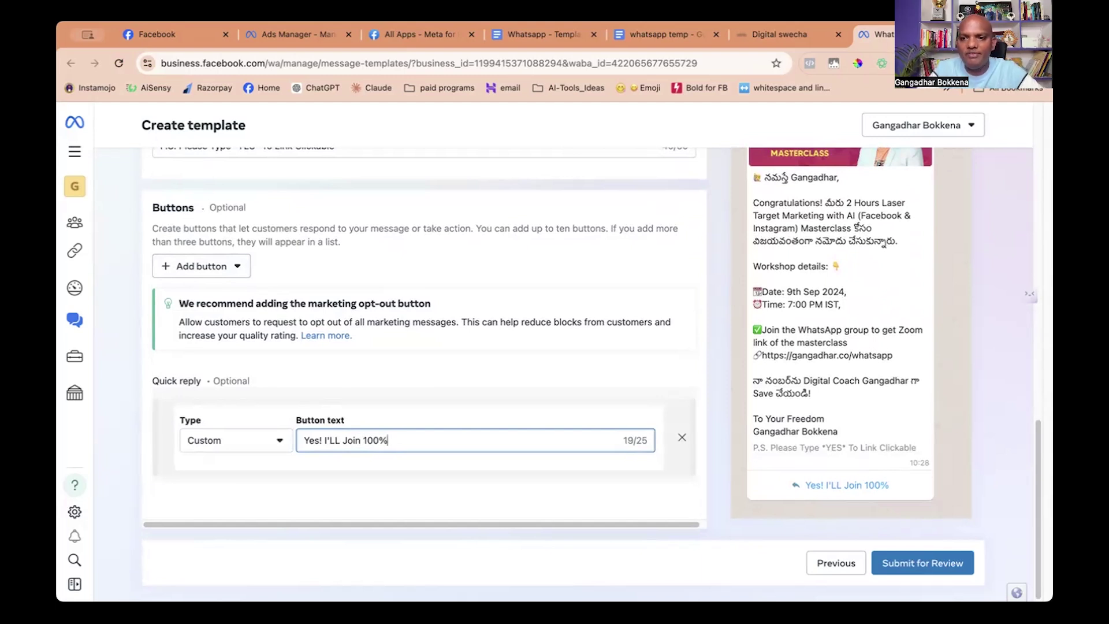
pyautogui.scroll(3, 622, 294)
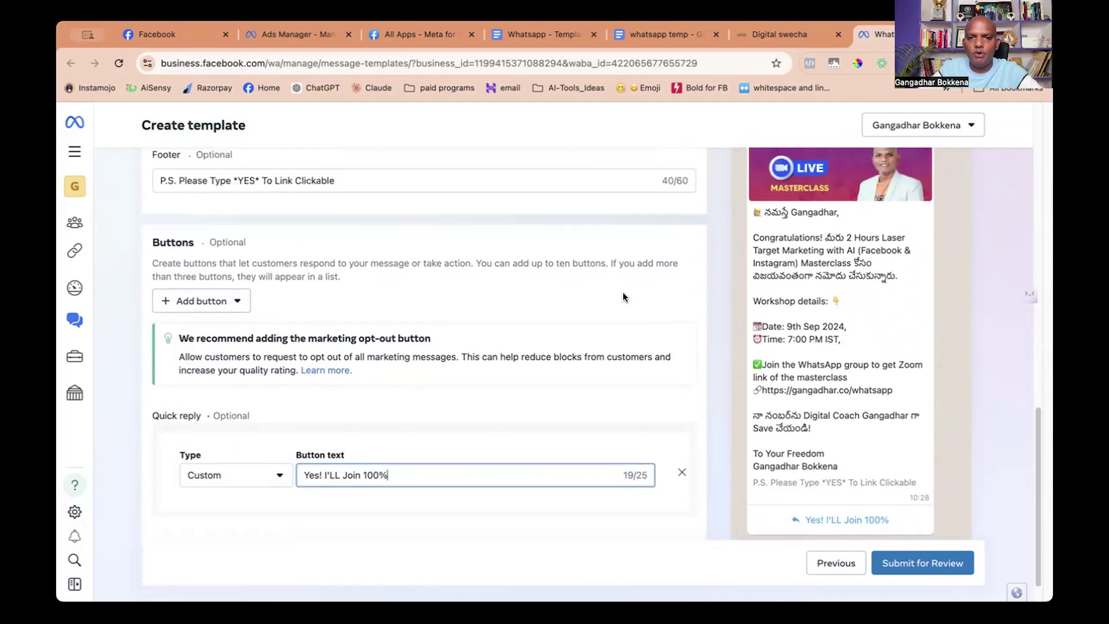
pyautogui.scroll(4, 477, 258)
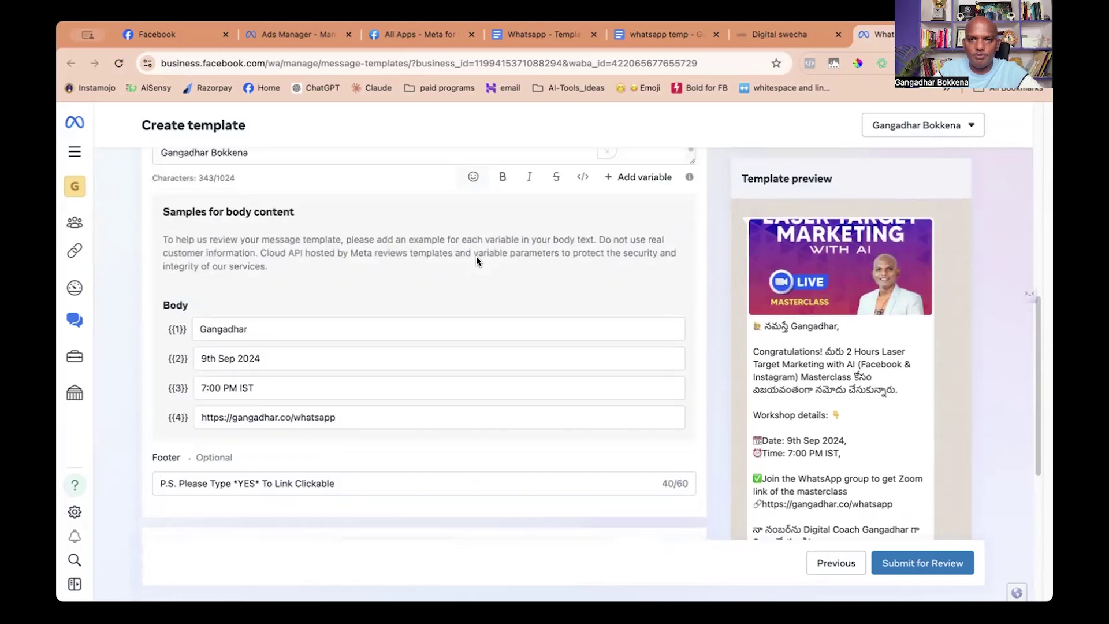
pyautogui.scroll(-7, 552, 249)
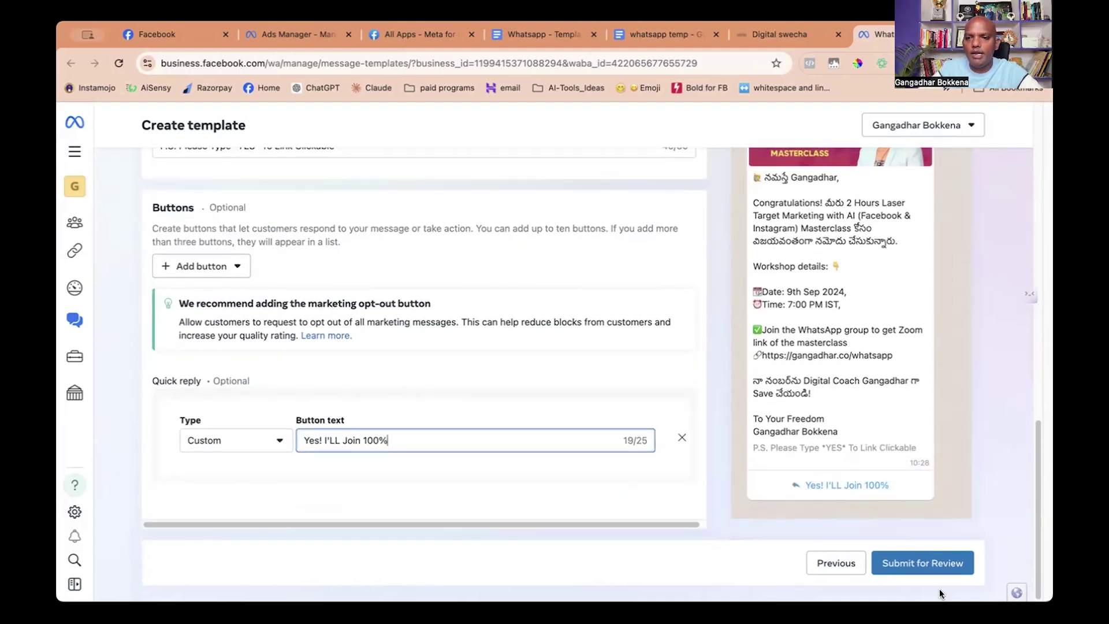
# Submit the English my_1st_message template for review and reload the list to see it Active.
pyautogui.click(907, 564)
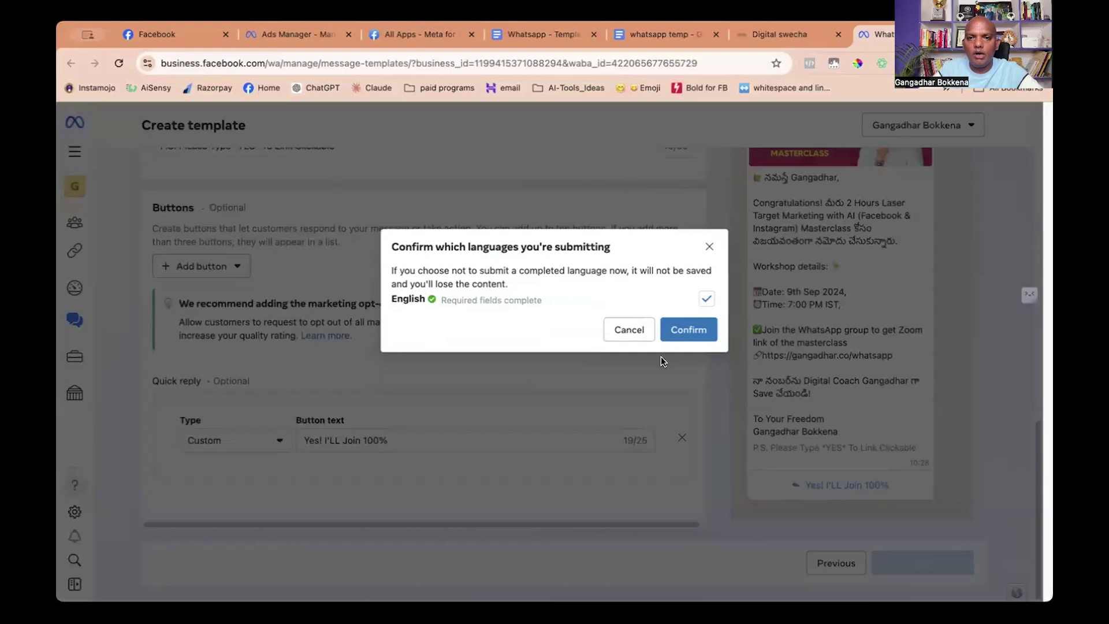
pyautogui.click(684, 329)
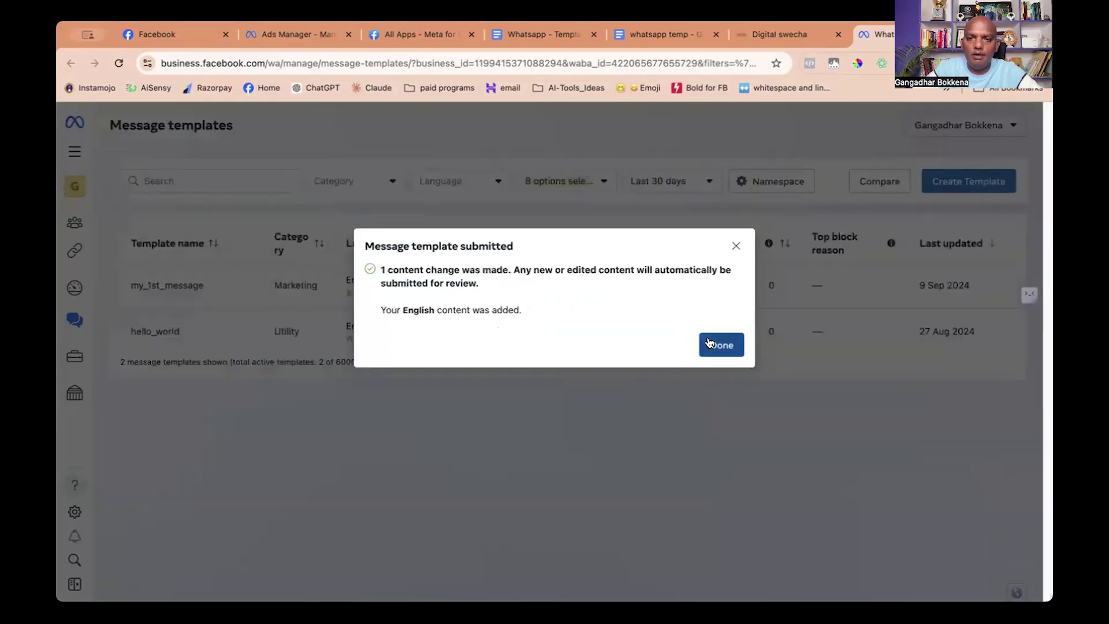
pyautogui.click(705, 345)
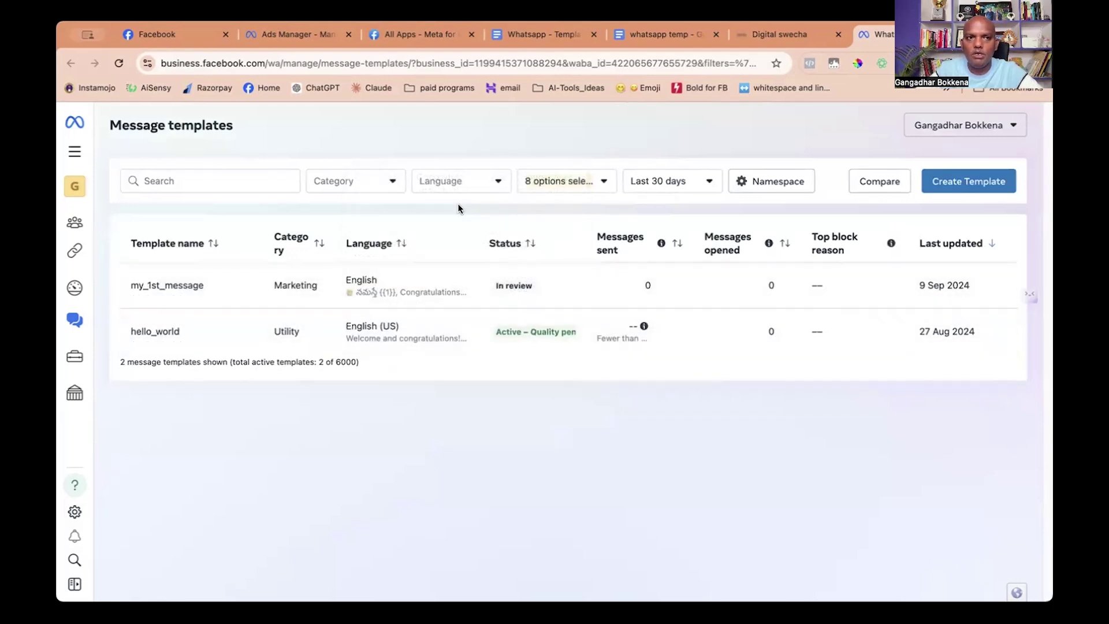
pyautogui.click(120, 65)
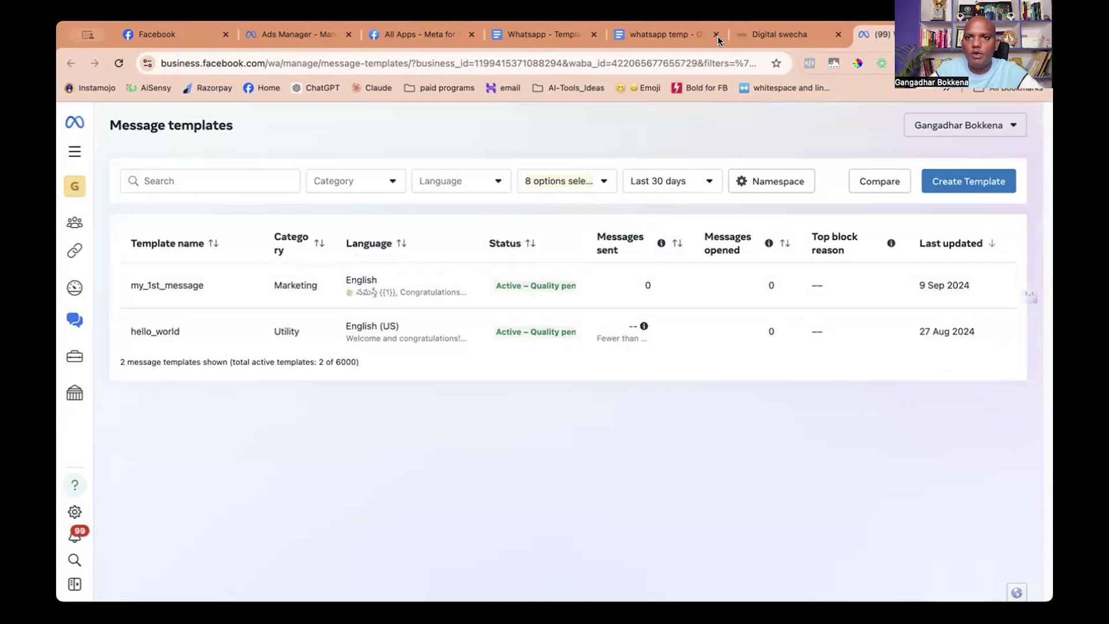
# Reload the Digital Swecha Templates page and scroll through the new My_1st_message card.
pyautogui.click(763, 29)
pyautogui.click(118, 63)
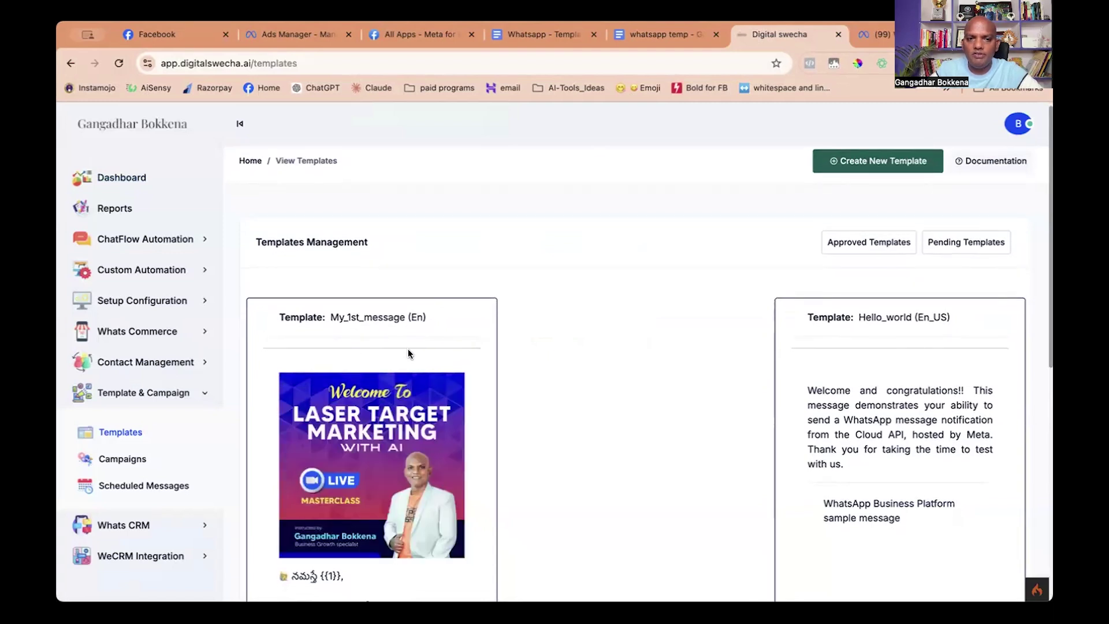
pyautogui.scroll(-5, 409, 352)
pyautogui.scroll(-3, 380, 350)
pyautogui.scroll(8, 414, 353)
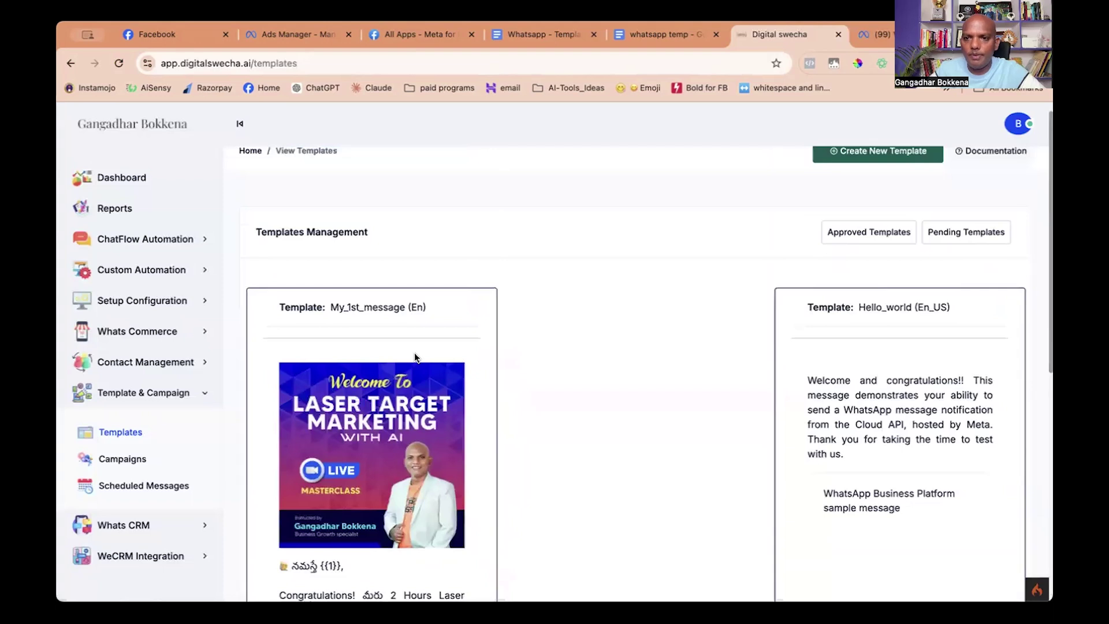
pyautogui.scroll(-3, 414, 357)
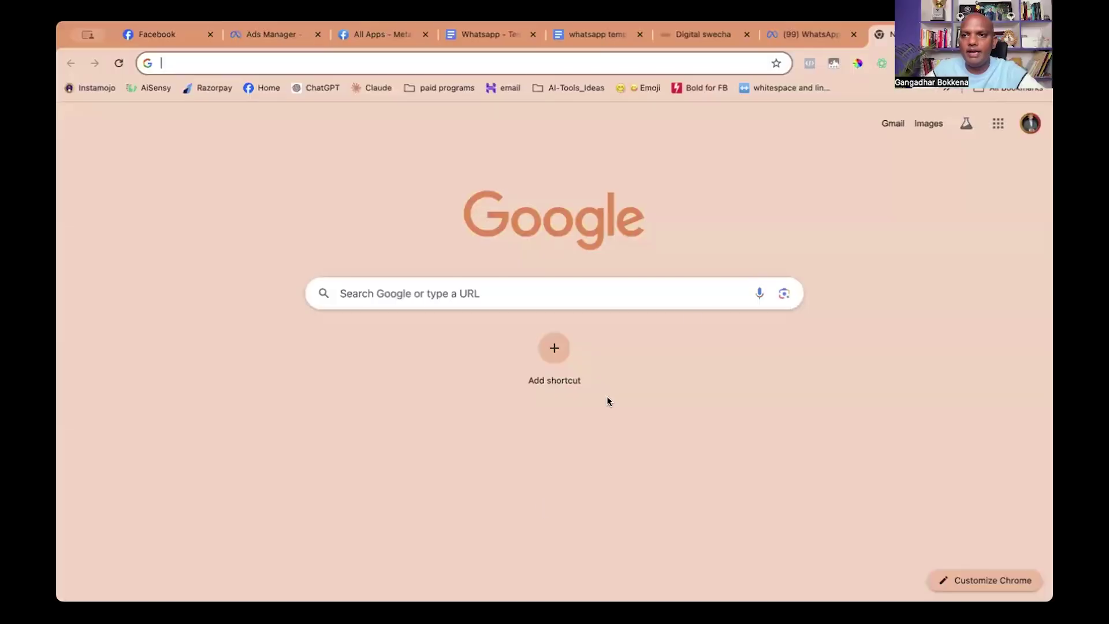
# Sign in with a different Google account and create a blank spreadsheet.
pyautogui.click(1029, 123)
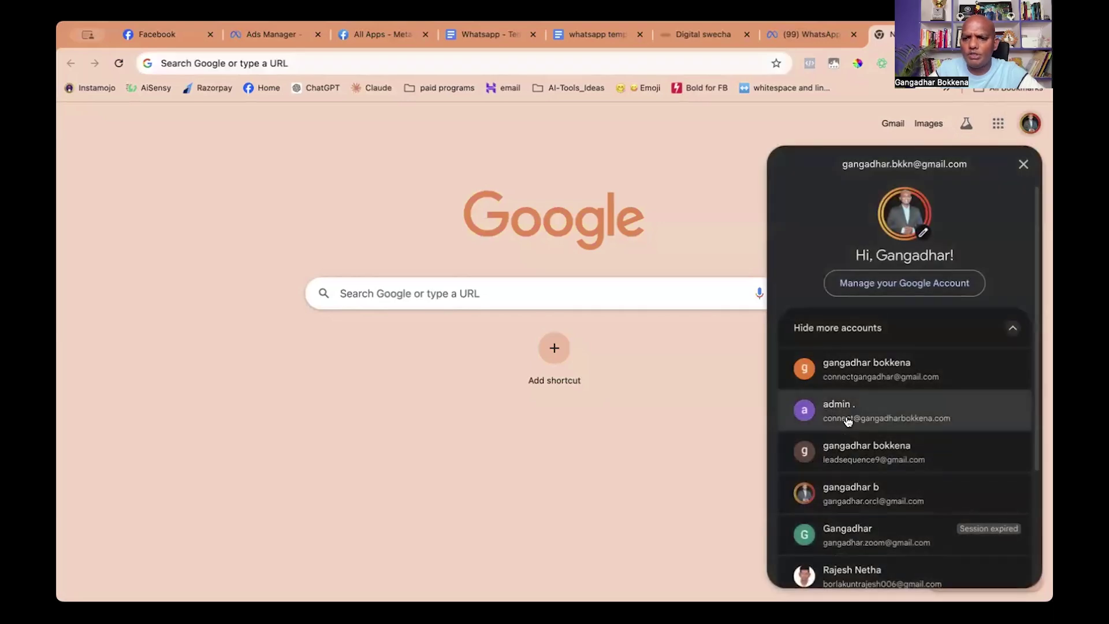
pyautogui.scroll(-2, 854, 520)
pyautogui.click(849, 506)
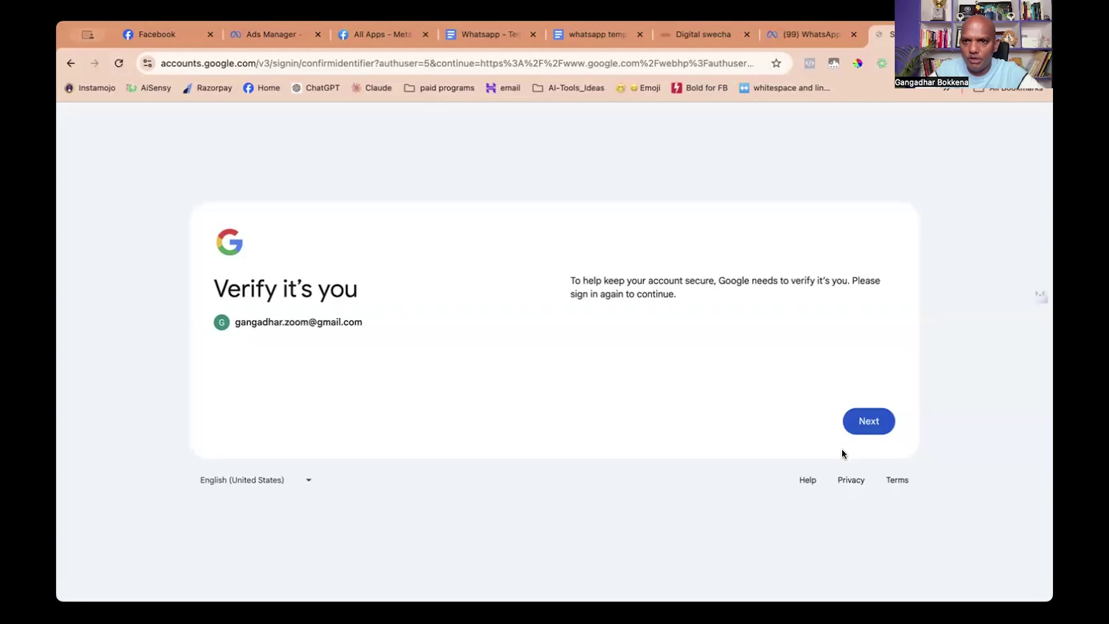
pyautogui.click(861, 414)
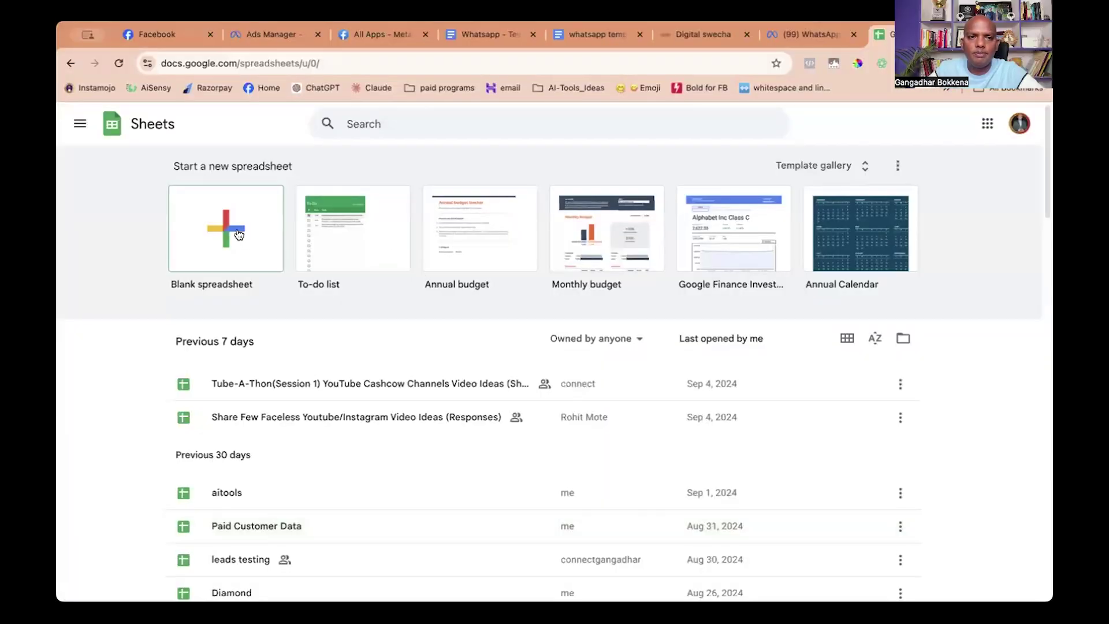
pyautogui.click(238, 233)
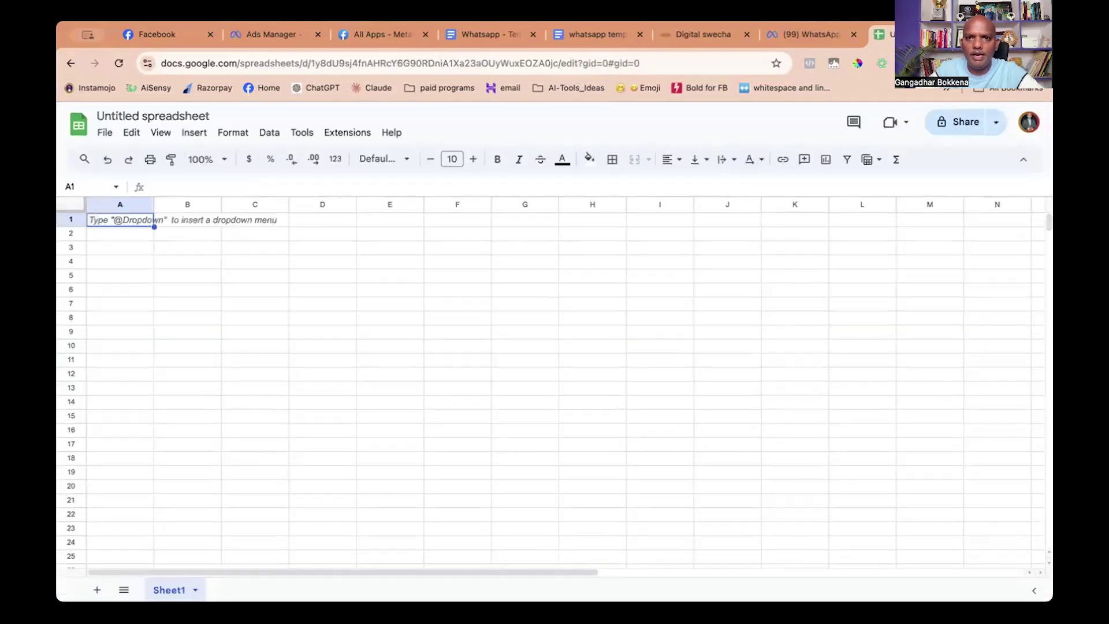
# Rename the untitled spreadsheet to 'my webinar Leads'.
pyautogui.click(164, 120)
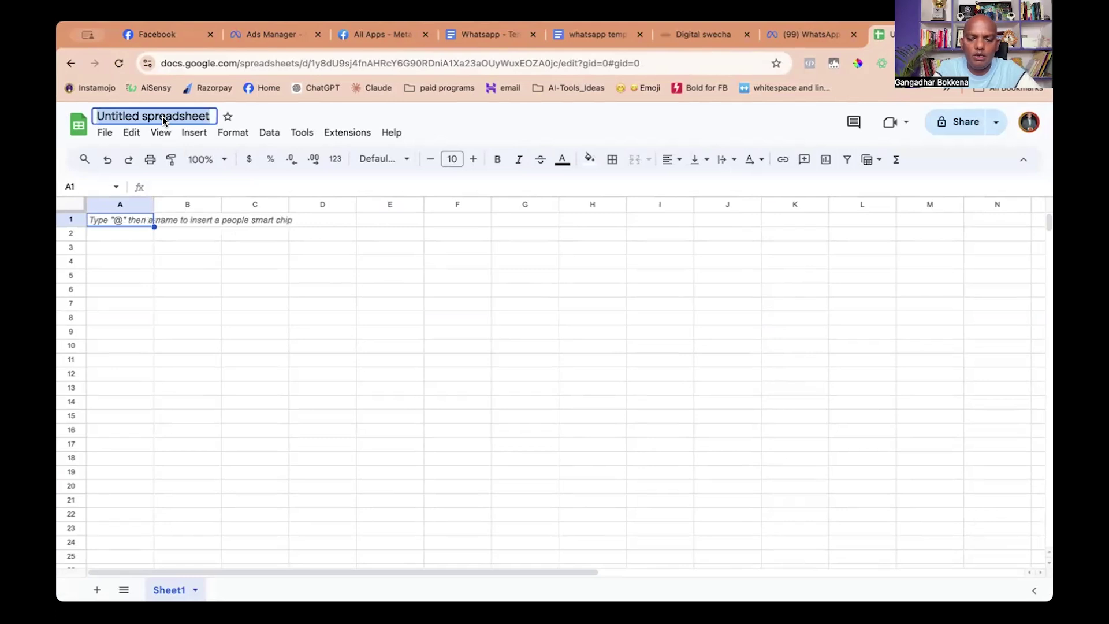
pyautogui.write('Leads')
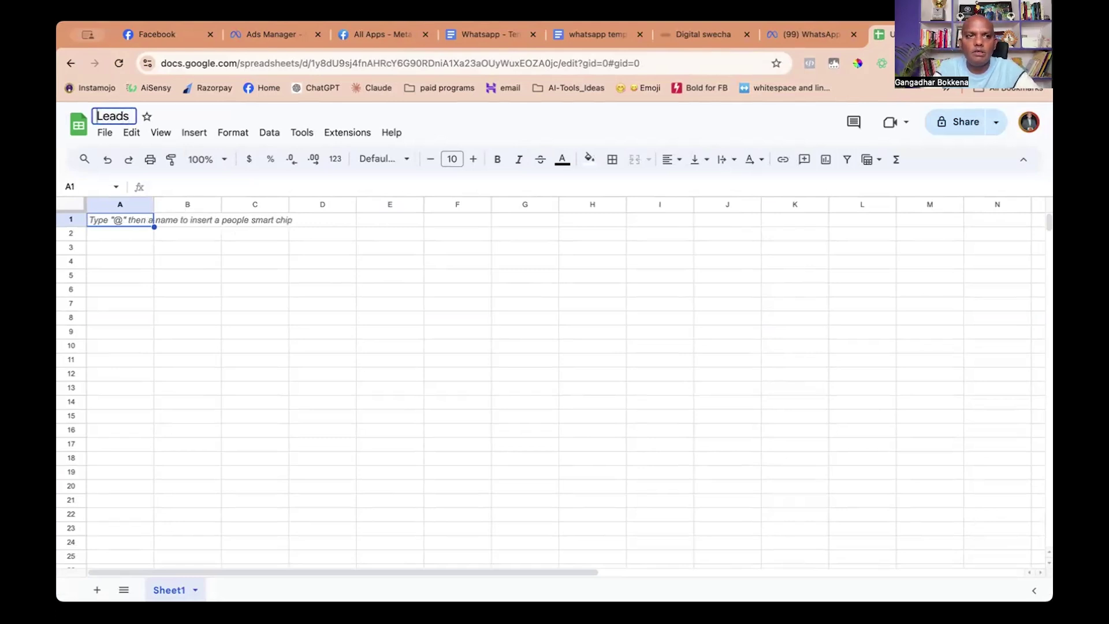
pyautogui.write('my ')
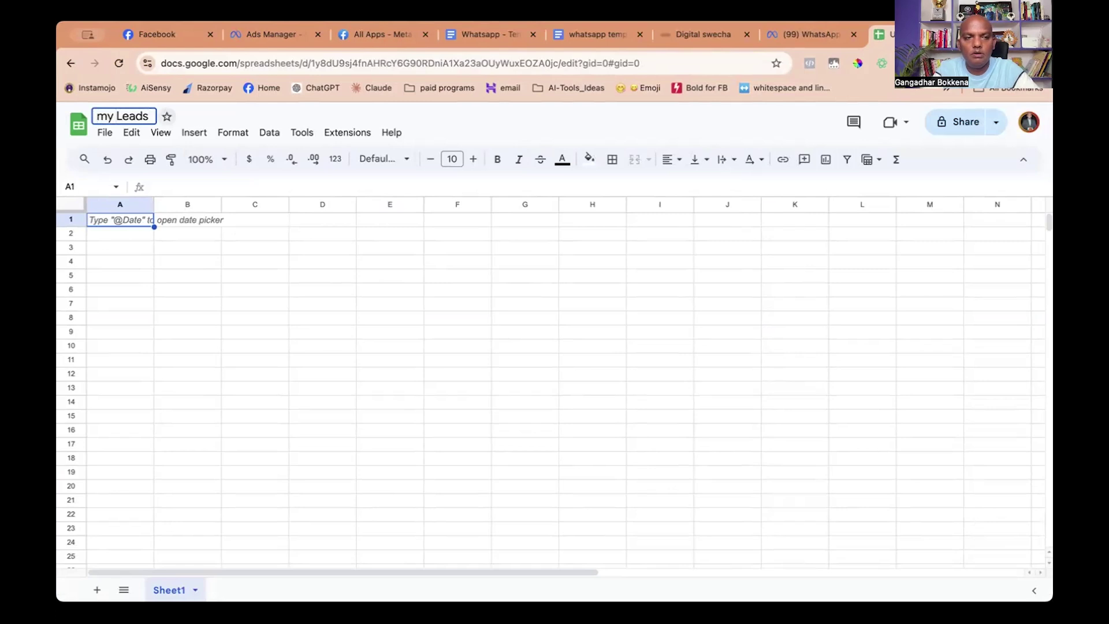
pyautogui.write('webinar')
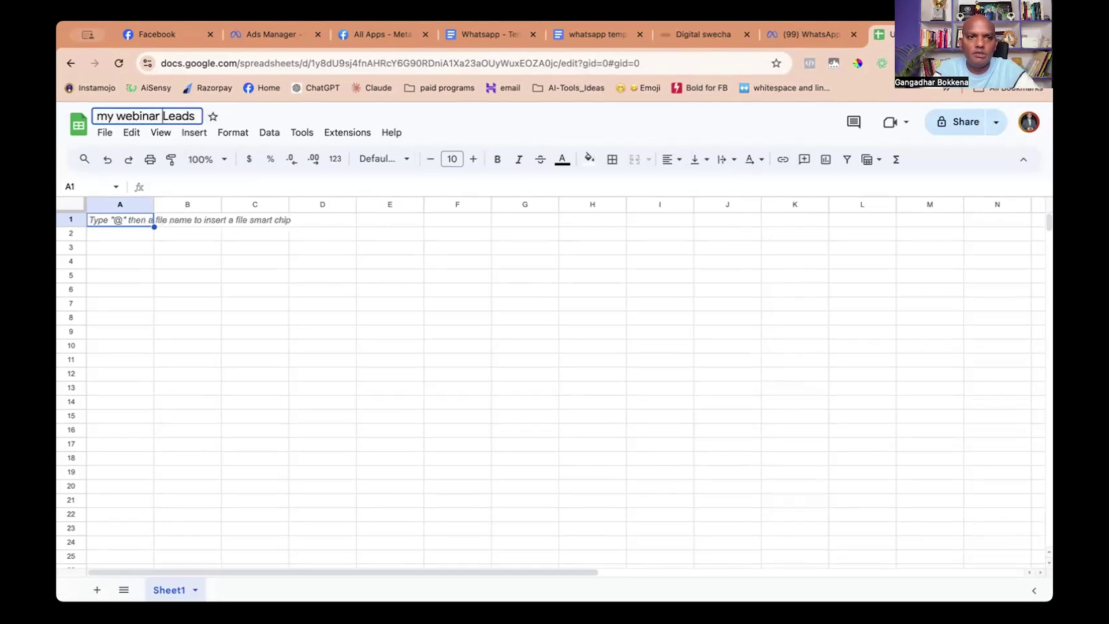
pyautogui.click(285, 114)
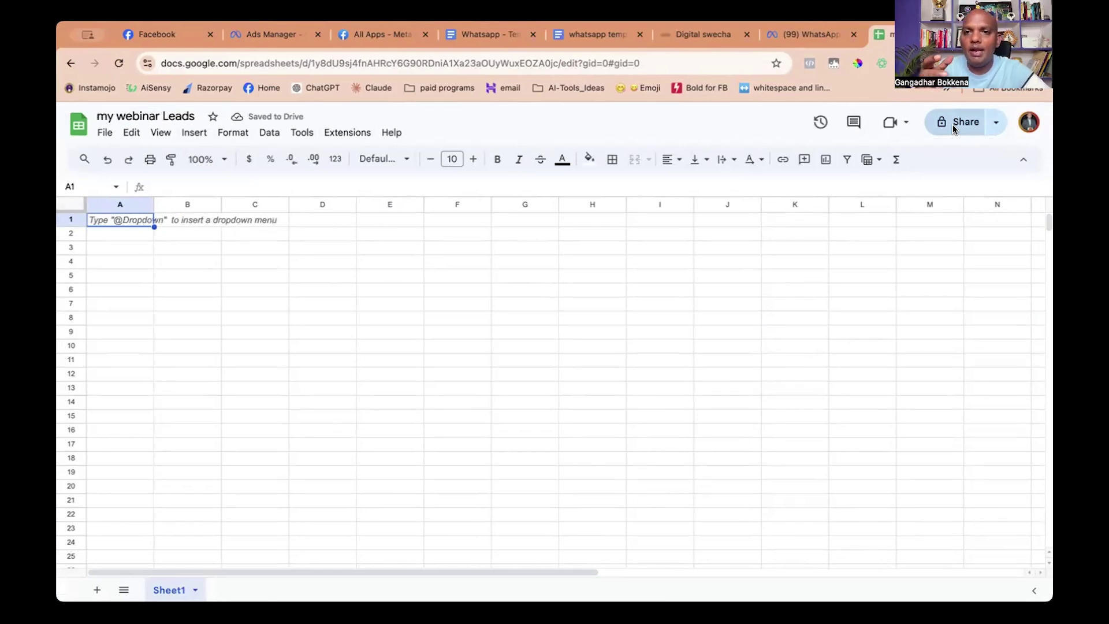
# Share the spreadsheet so anyone with the link has Editor access.
pyautogui.click(954, 125)
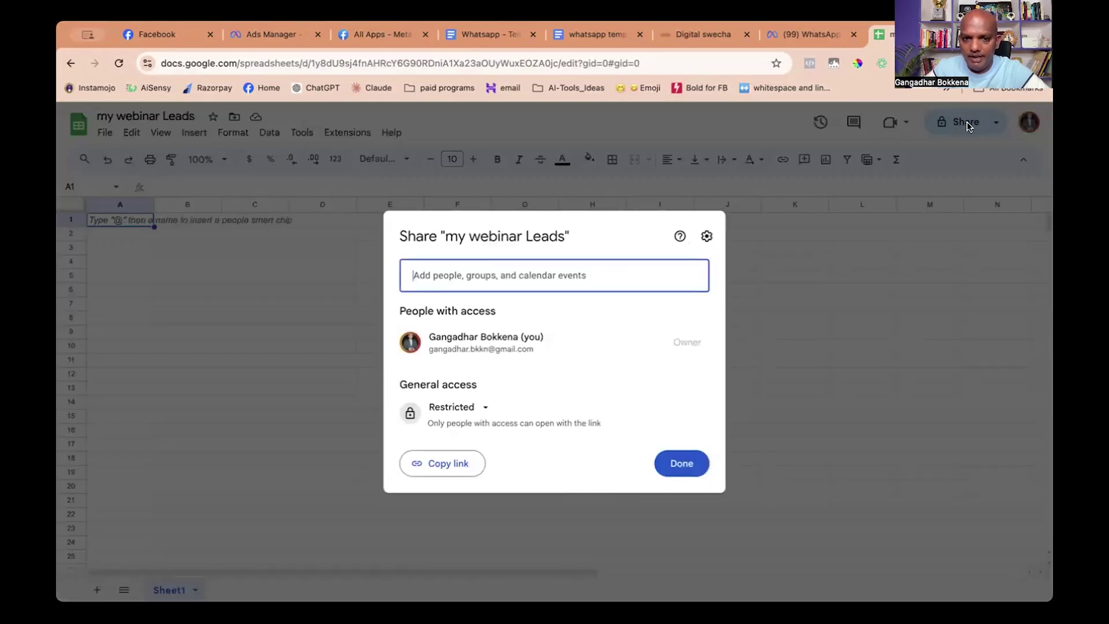
pyautogui.click(485, 409)
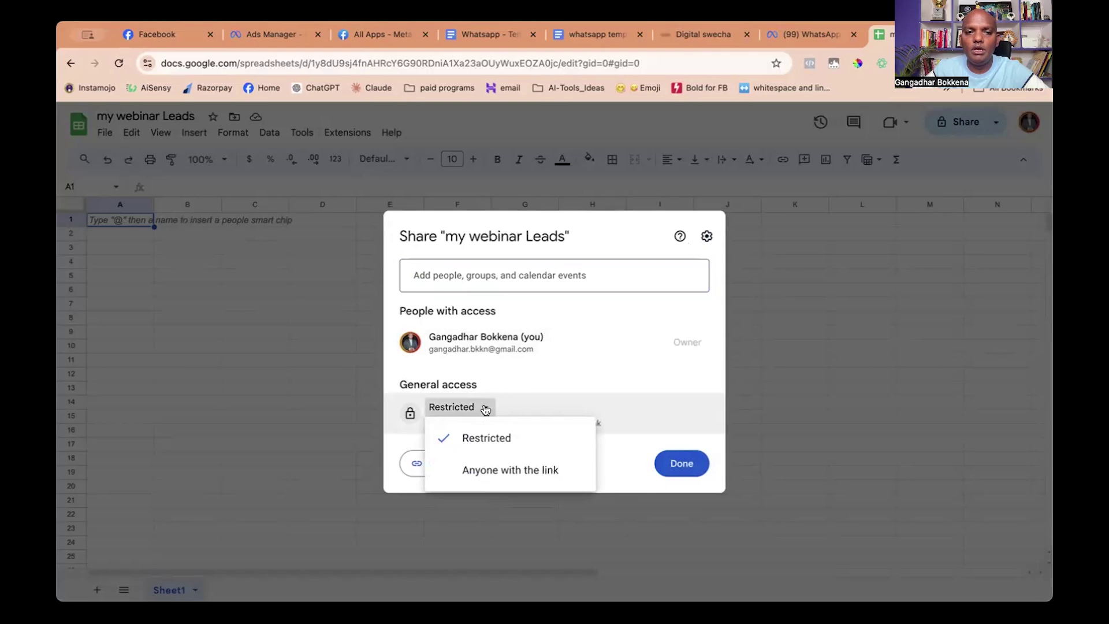
pyautogui.click(483, 476)
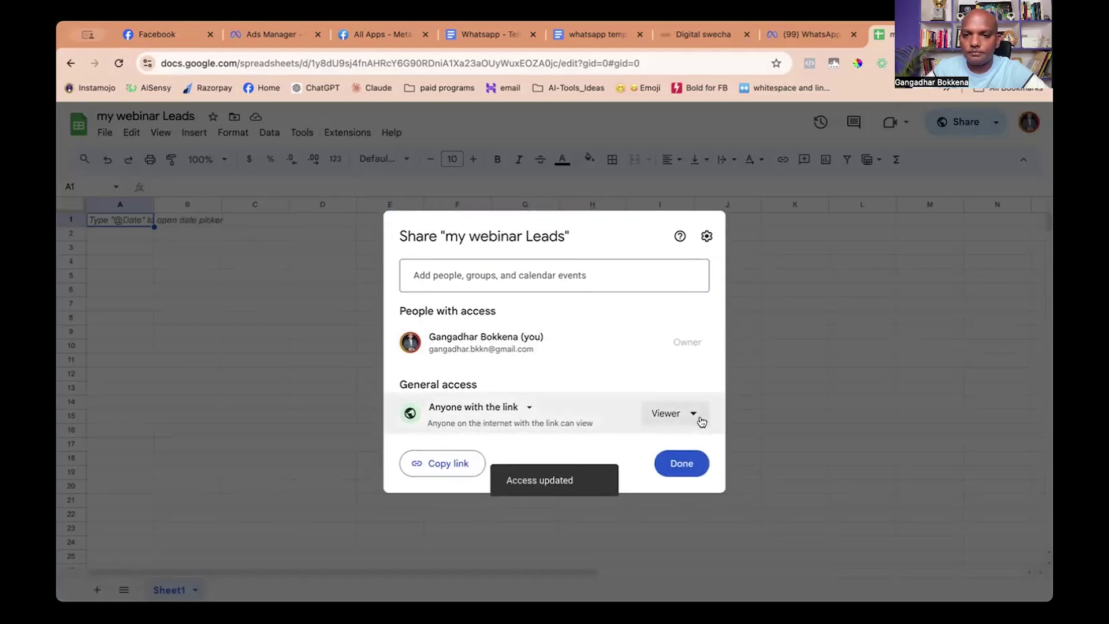
pyautogui.click(694, 415)
pyautogui.click(684, 527)
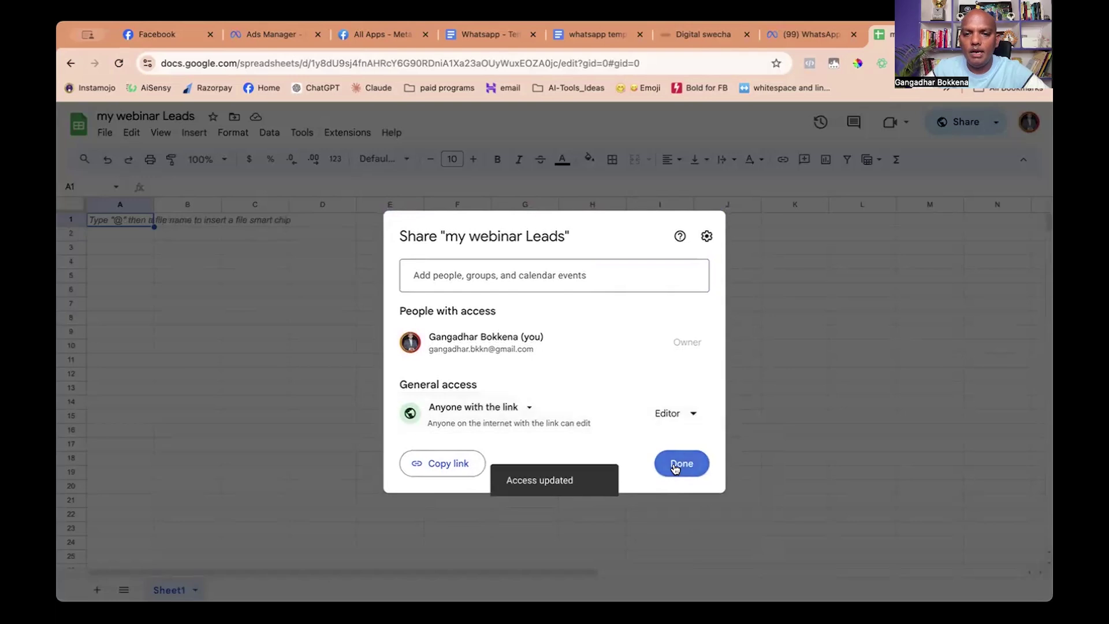
pyautogui.click(674, 465)
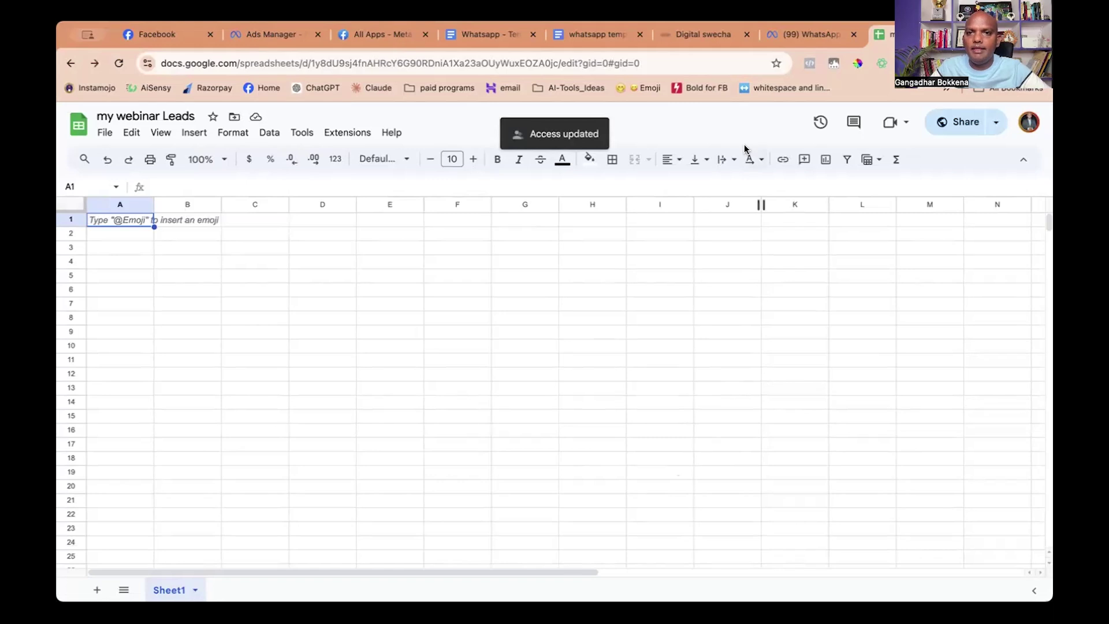
# Return to the Digital Swecha Templates page showing the masterclass welcome template.
pyautogui.click(807, 36)
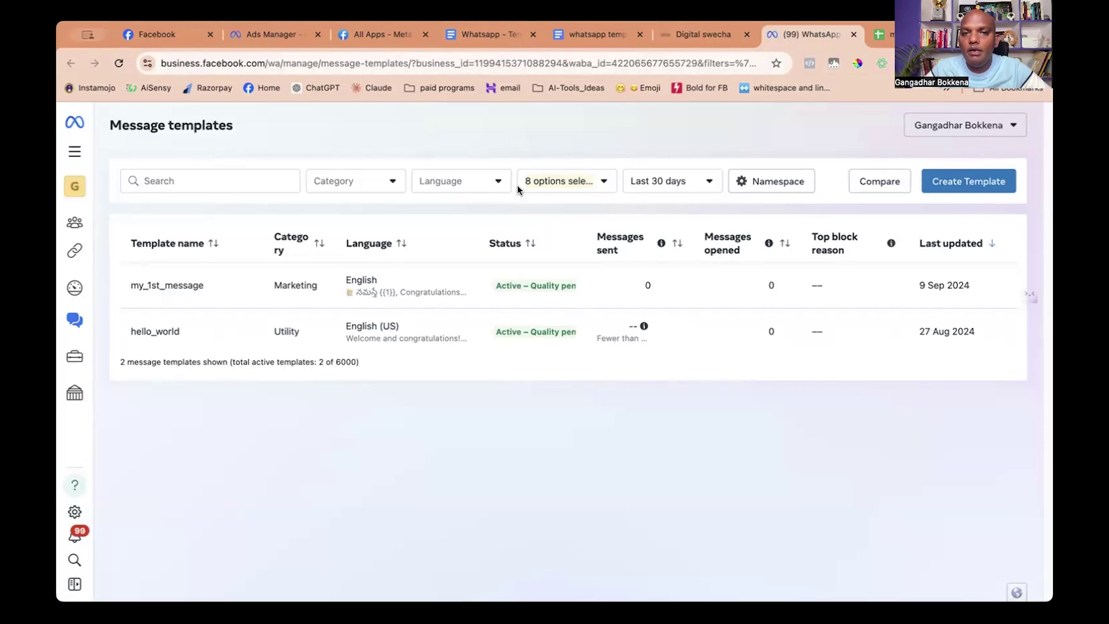
pyautogui.click(370, 36)
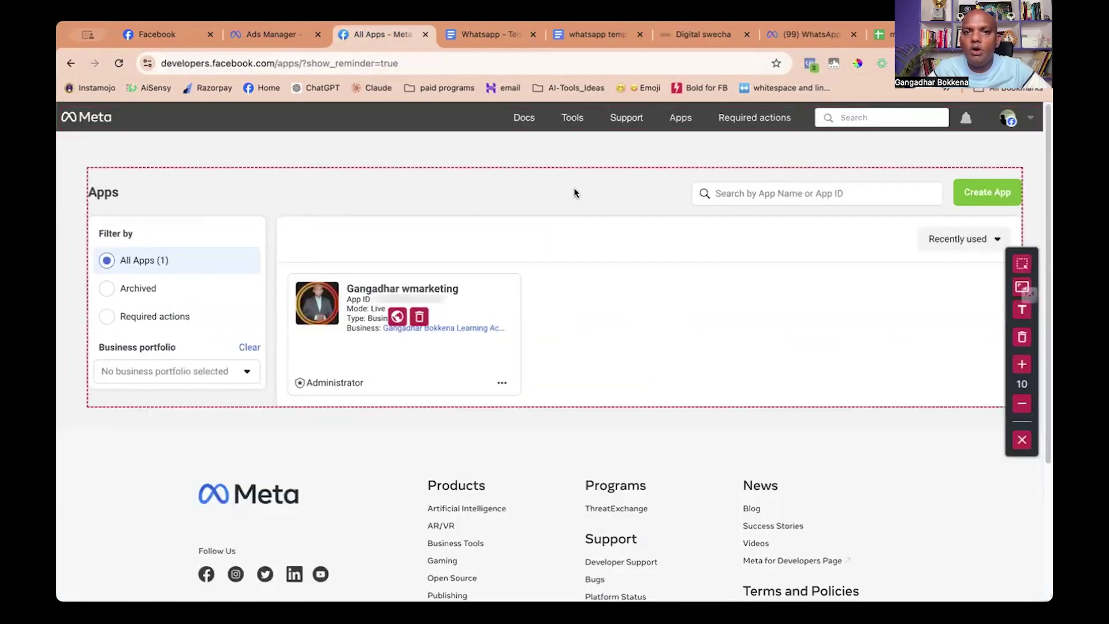
pyautogui.click(881, 34)
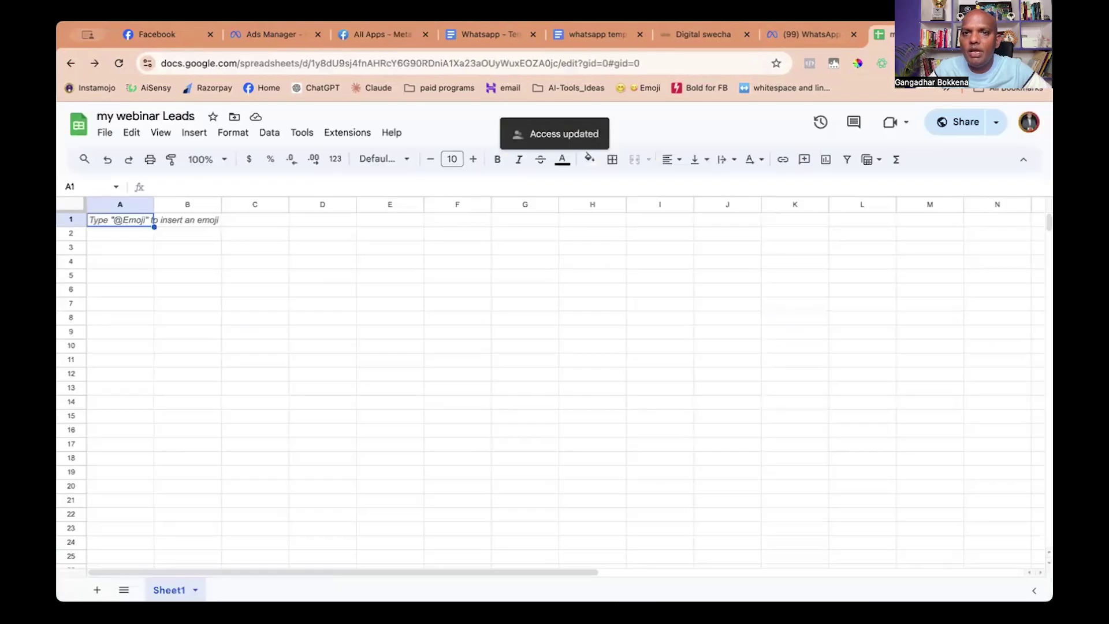
pyautogui.click(697, 38)
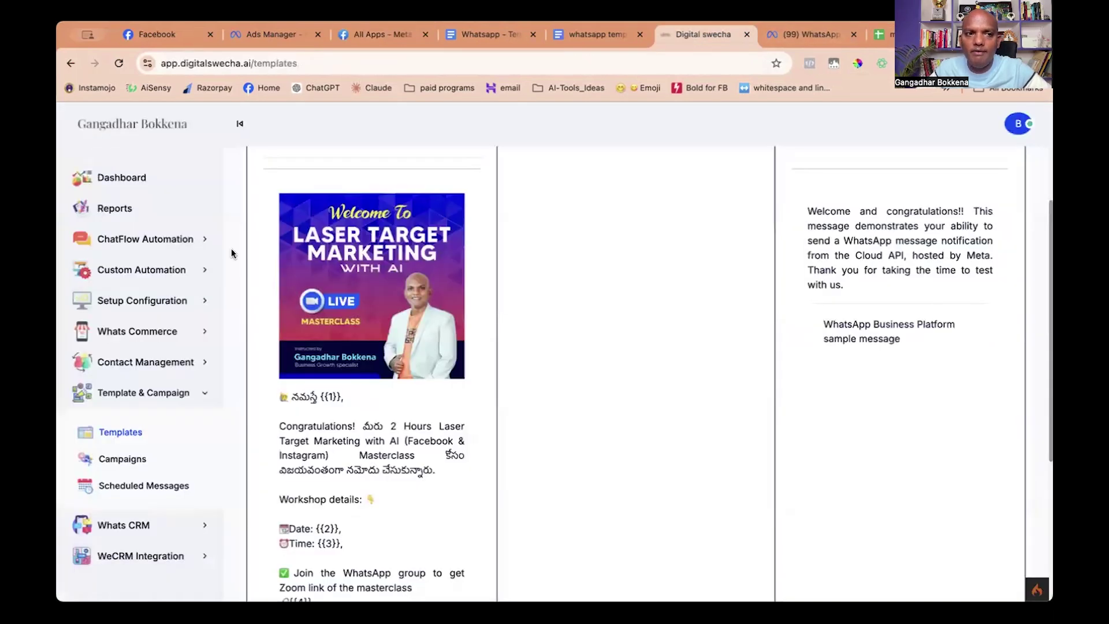
pyautogui.scroll(-1, 186, 300)
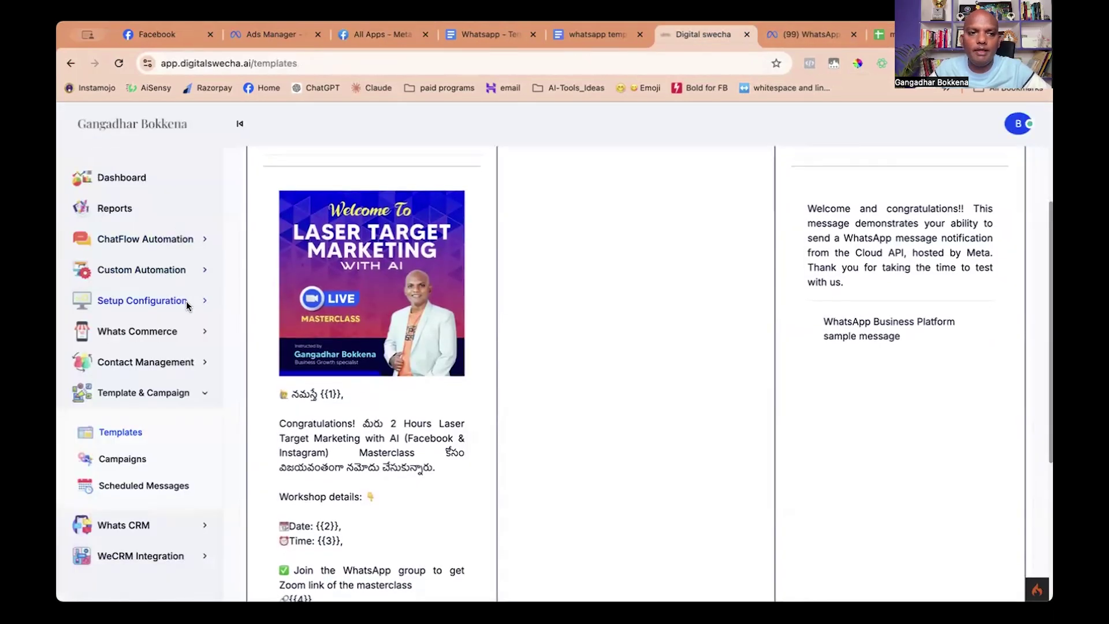
# Open the FB Lead Automation form under Custom Automation and reload it.
pyautogui.click(177, 270)
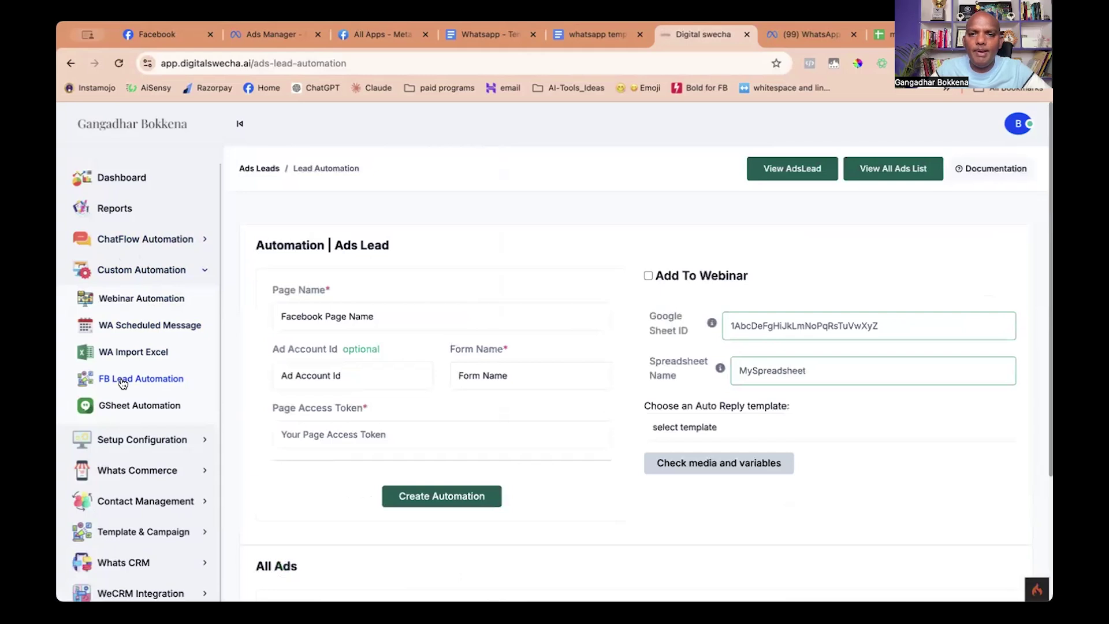
pyautogui.scroll(-5, 555, 419)
pyautogui.scroll(-1, 702, 486)
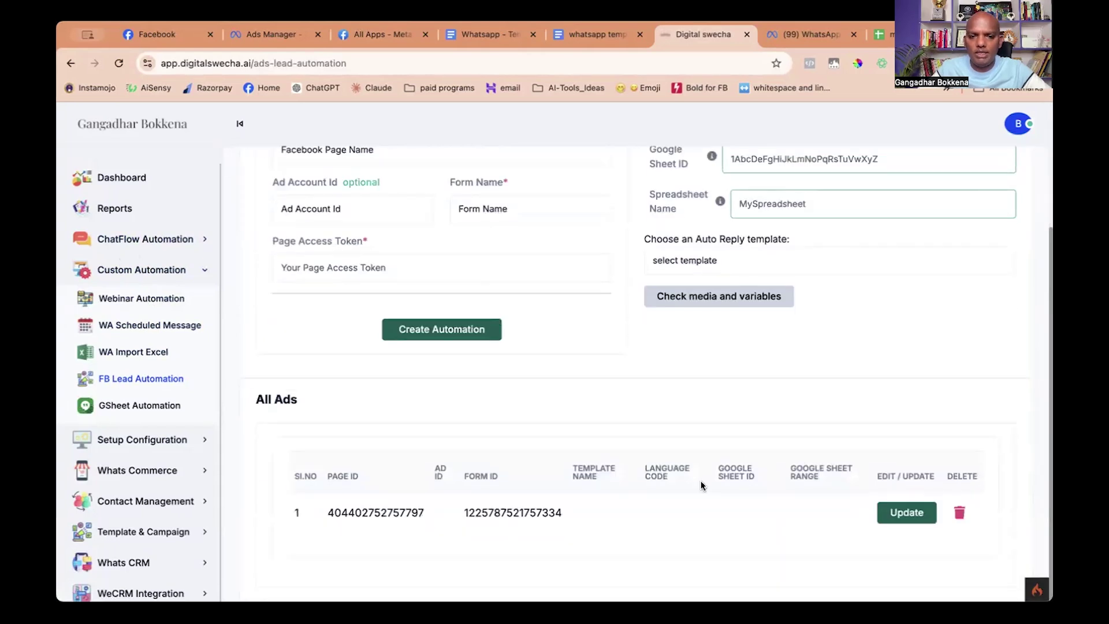
pyautogui.click(670, 149)
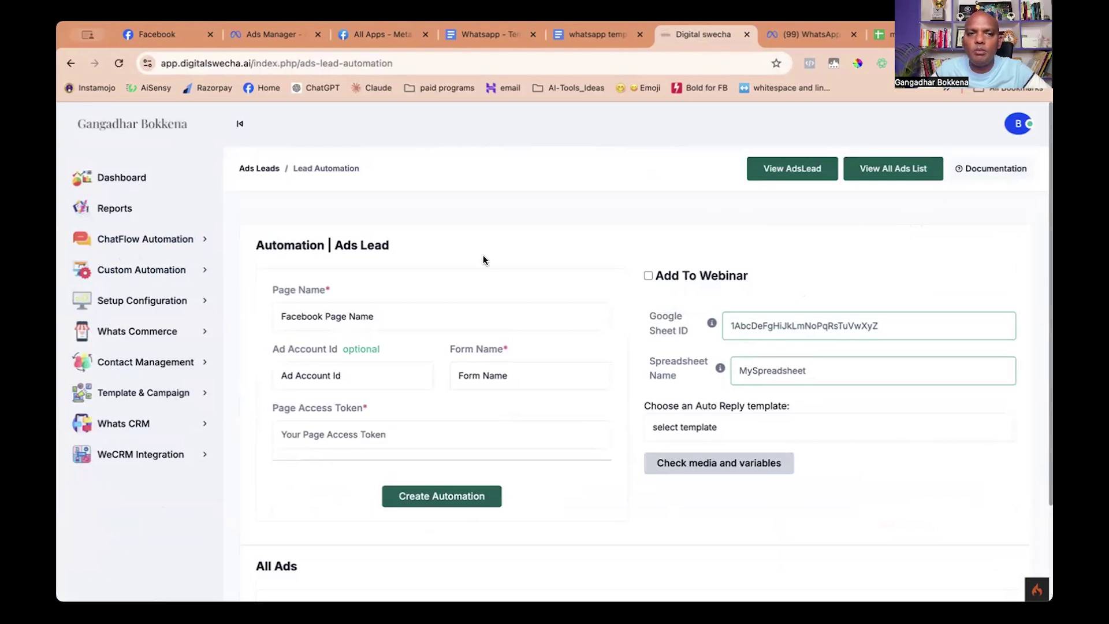
# Select the Digital Swecha Ai page and paste form name 'Untitled form 28/08/2024, 16:08'.
pyautogui.click(343, 318)
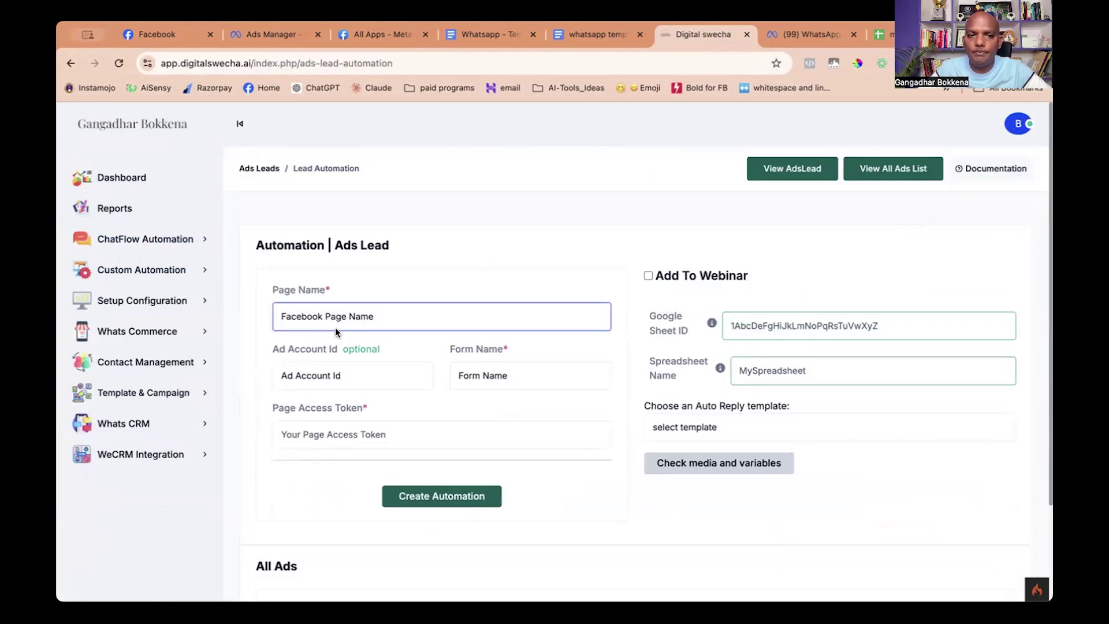
pyautogui.click(335, 328)
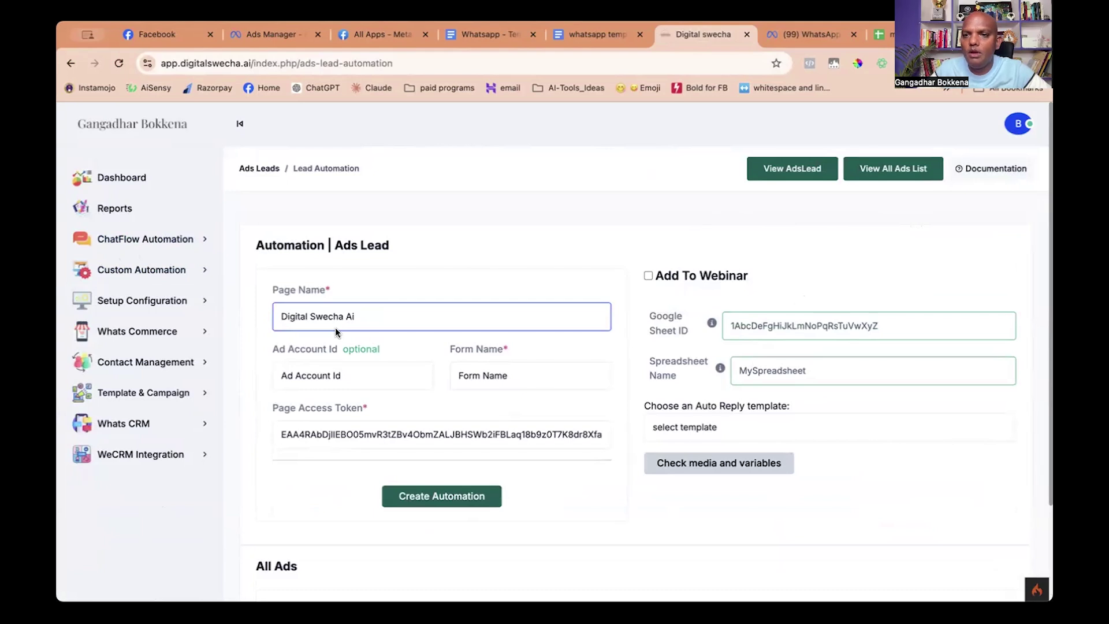
pyautogui.click(507, 376)
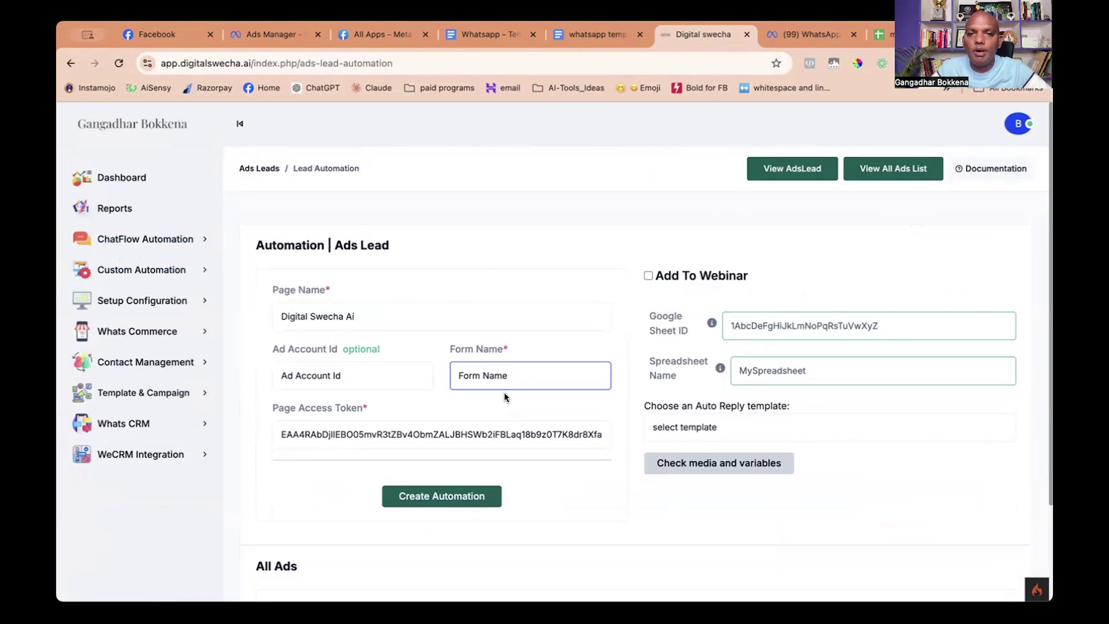
pyautogui.write('Untitled form 28/08/2024, 16:08')
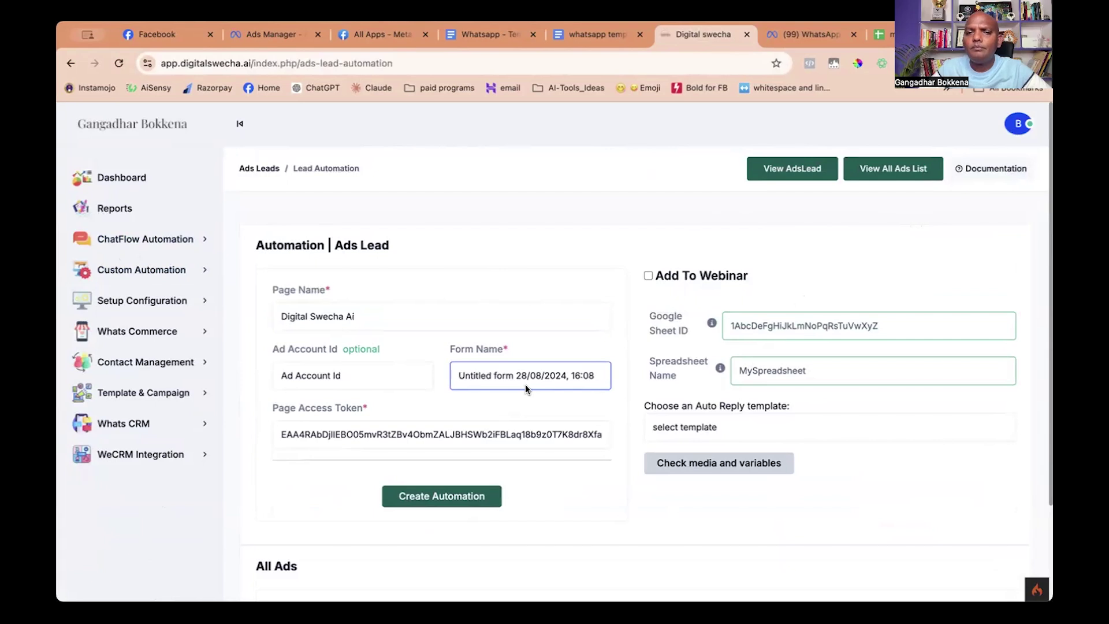
pyautogui.click(548, 250)
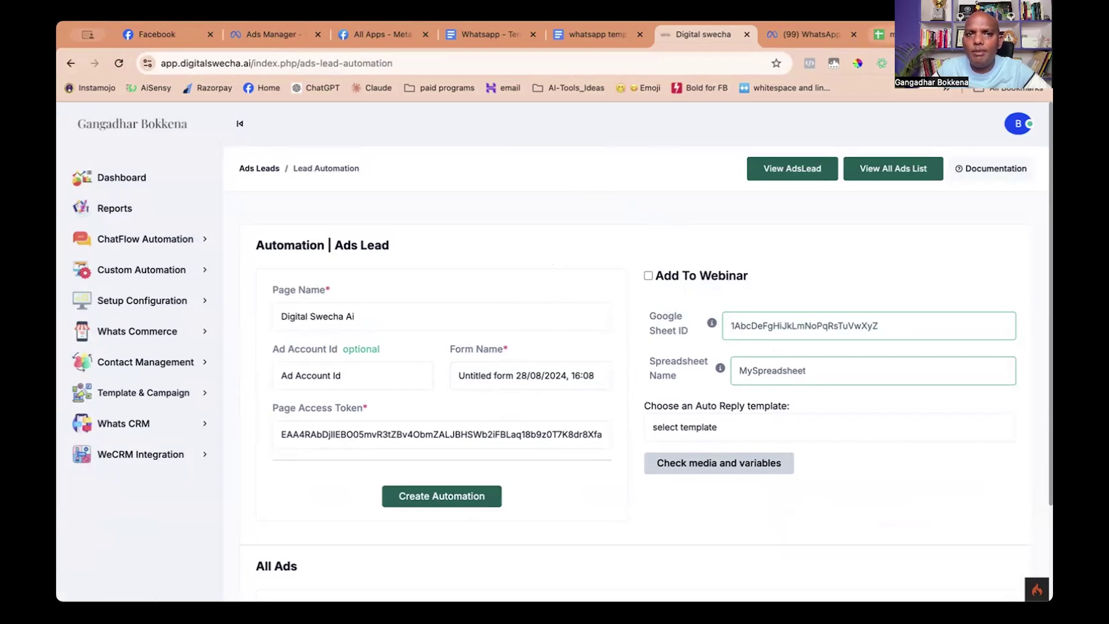
pyautogui.click(884, 34)
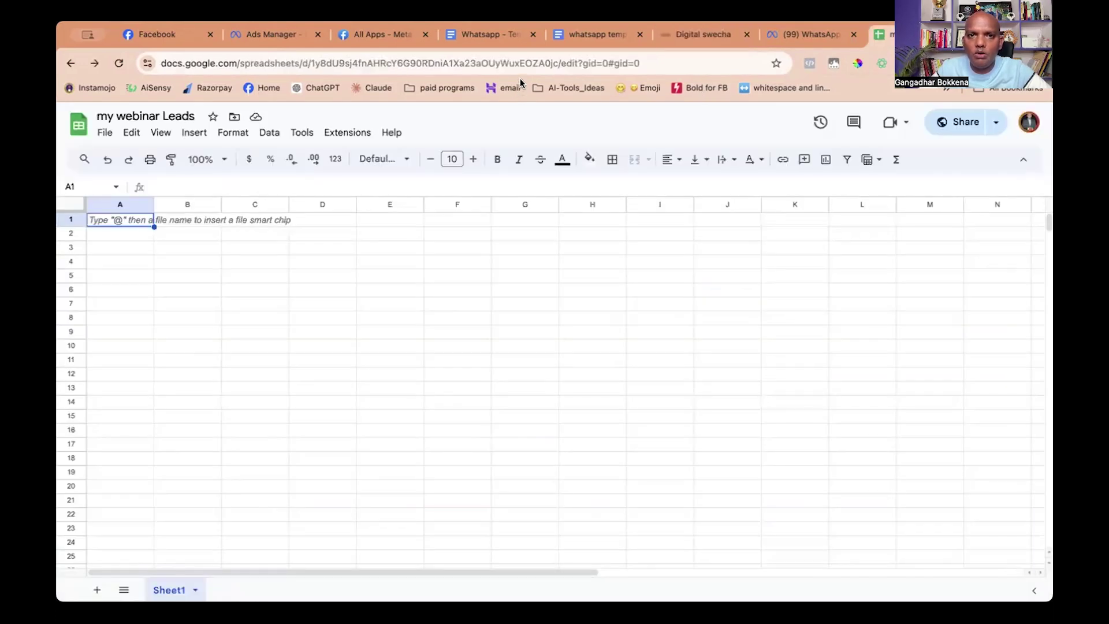
# Copy the spreadsheet ID from the Sheets URL into the Google Sheet ID field.
pyautogui.click(311, 65)
pyautogui.click(311, 64)
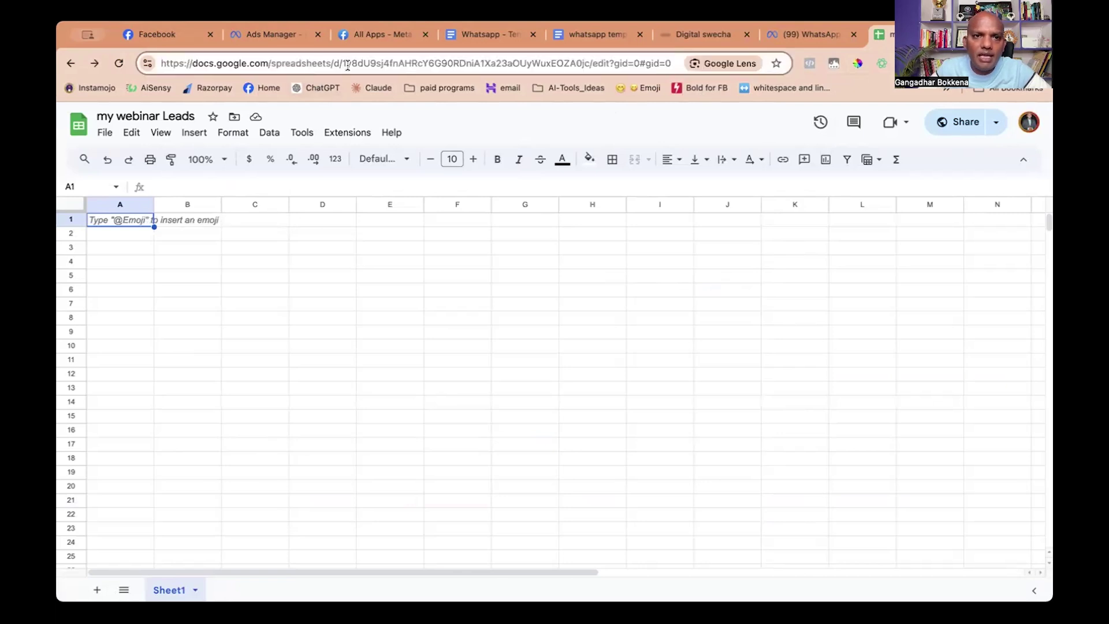
pyautogui.moveTo(341, 61); pyautogui.dragTo(497, 62)
pyautogui.moveTo(577, 60); pyautogui.dragTo(583, 60)
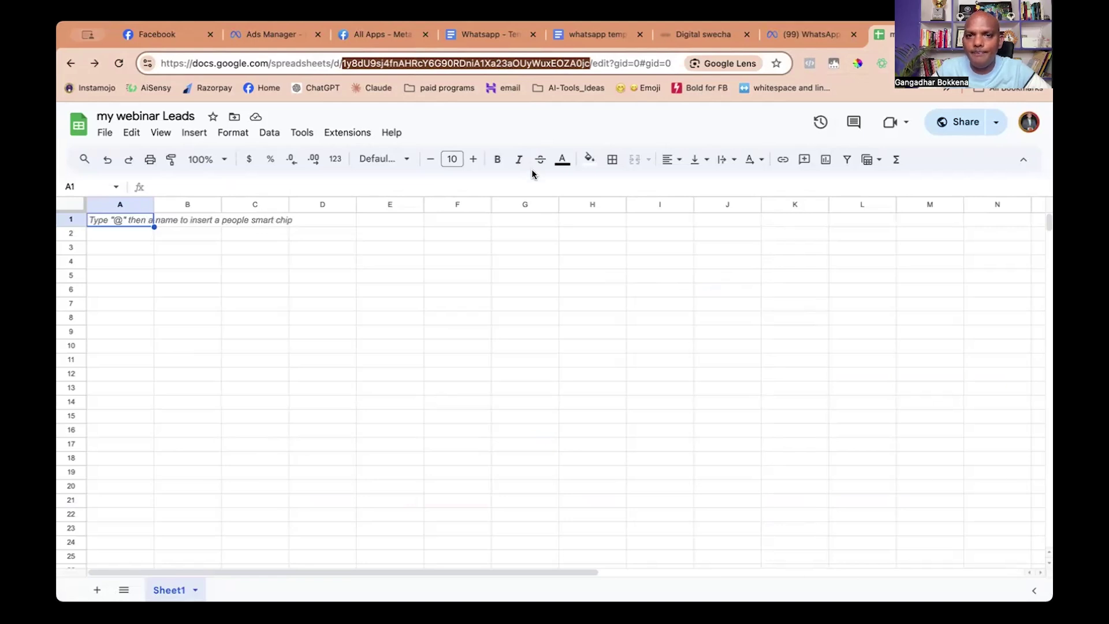
pyautogui.click(702, 34)
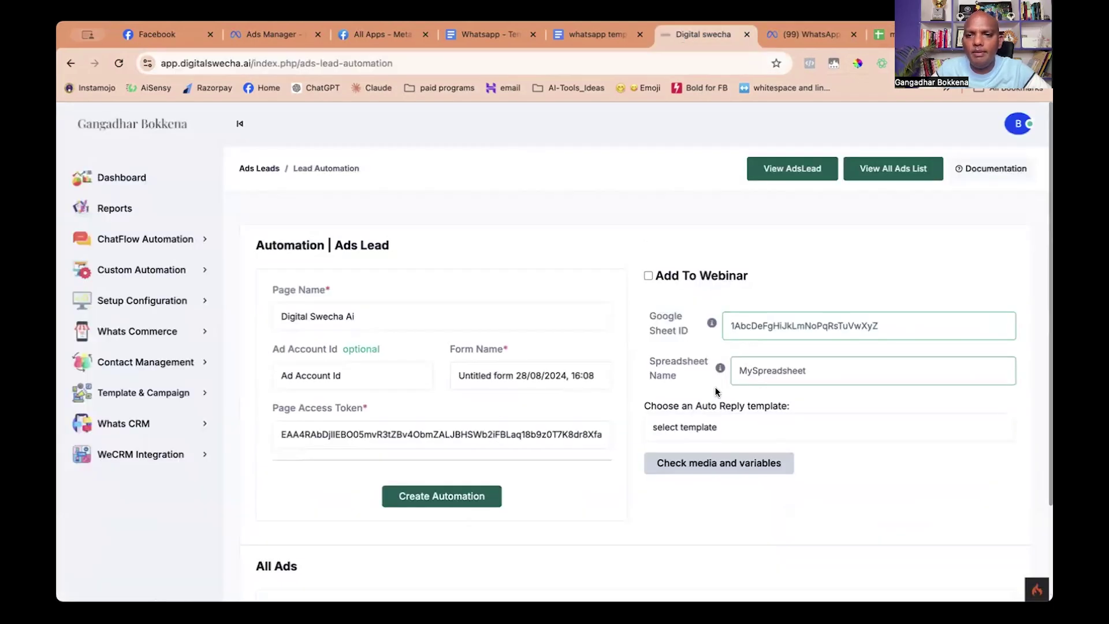
pyautogui.click(732, 326)
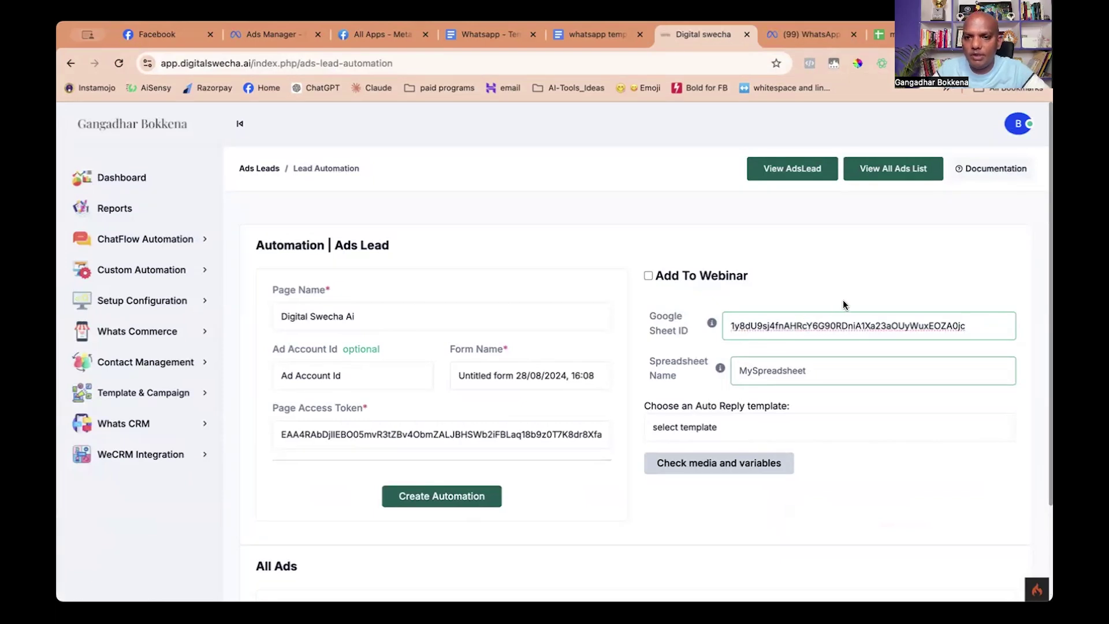
# Enter Sheet1 as the Spreadsheet Name in the Ads Lead form.
pyautogui.click(791, 168)
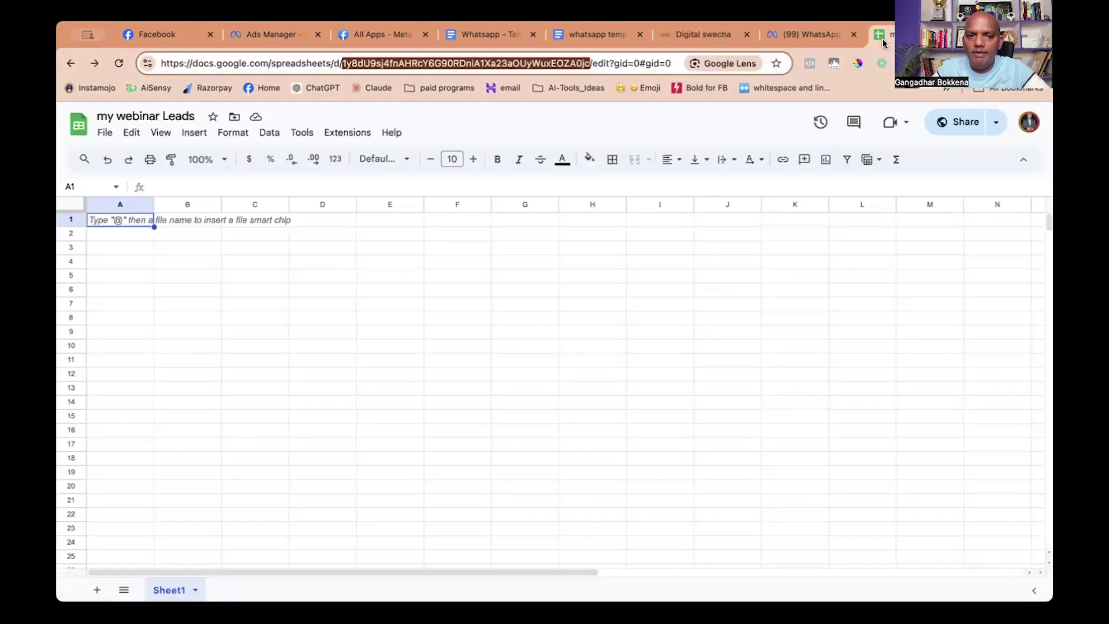
pyautogui.click(173, 595)
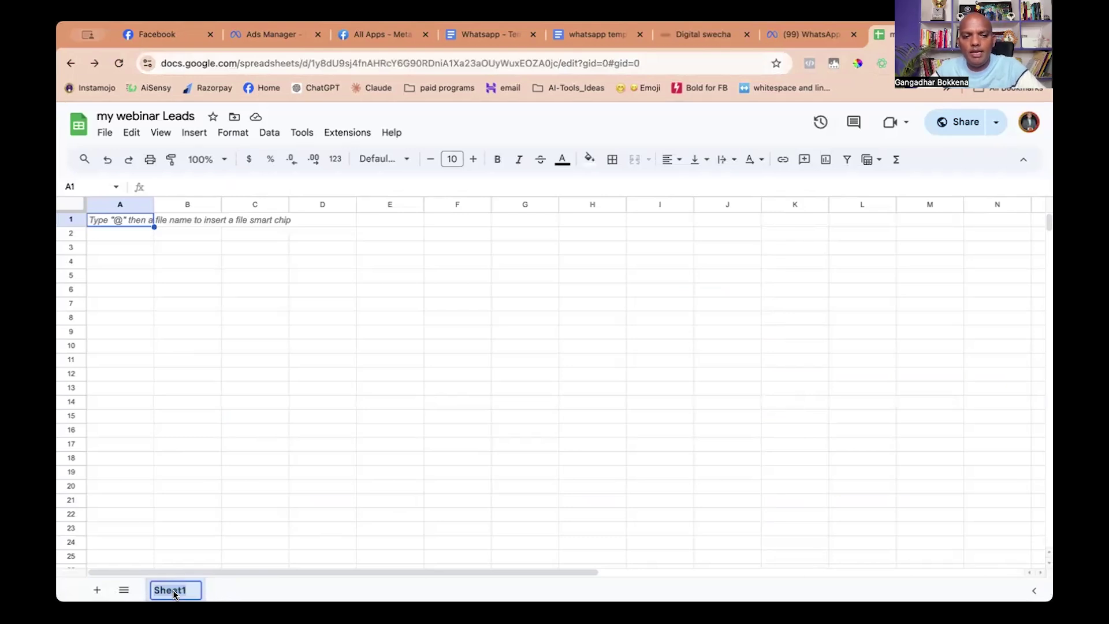
pyautogui.click(696, 35)
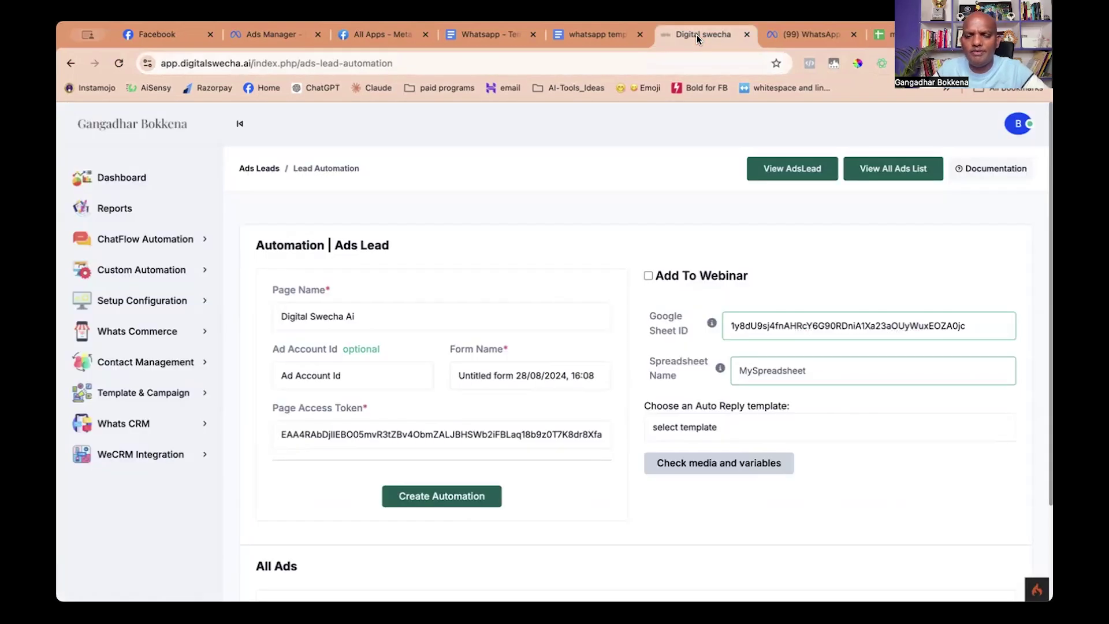
pyautogui.click(760, 374)
pyautogui.write('Sheet1')
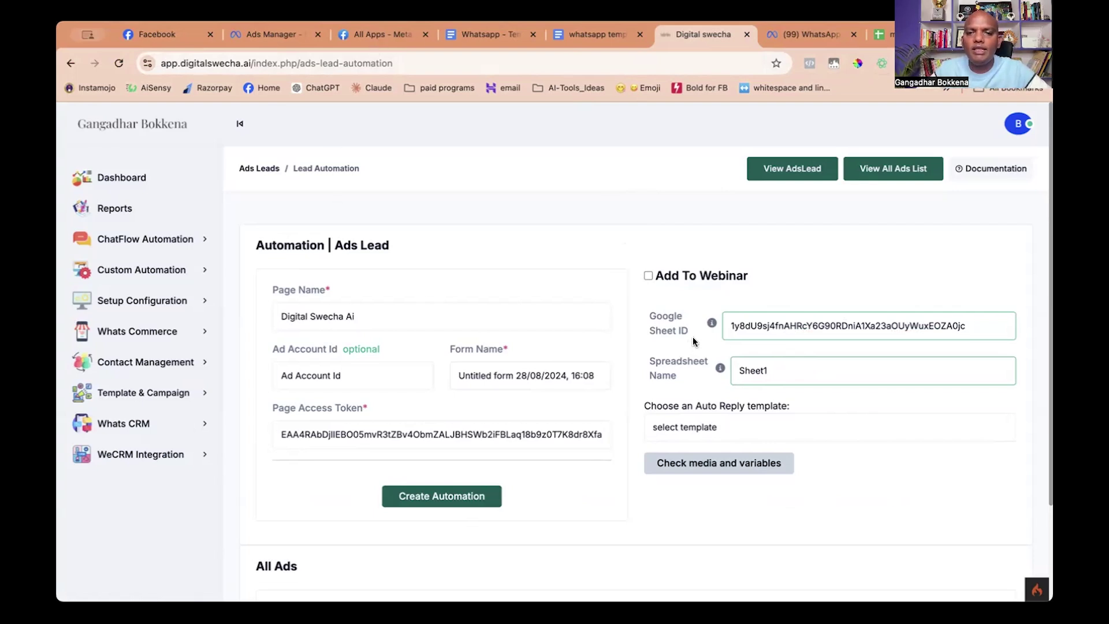
pyautogui.scroll(-1, 819, 435)
# Choose my_1st_message (en) as auto-reply template, preview its media and variables, and start attaching an image.
pyautogui.click(709, 417)
pyautogui.click(703, 431)
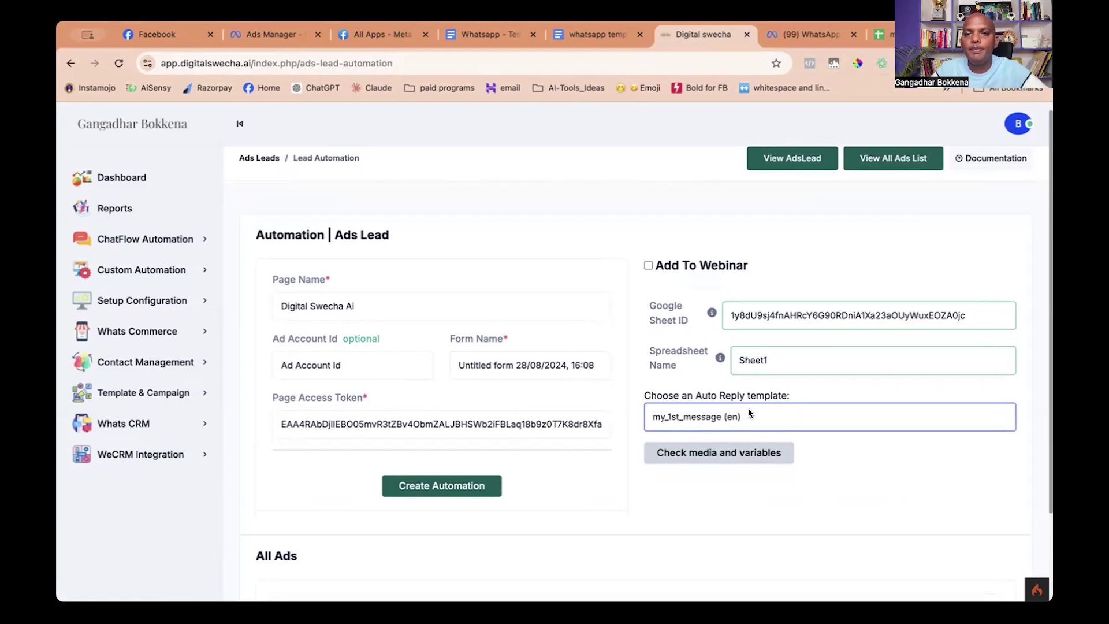
pyautogui.click(689, 454)
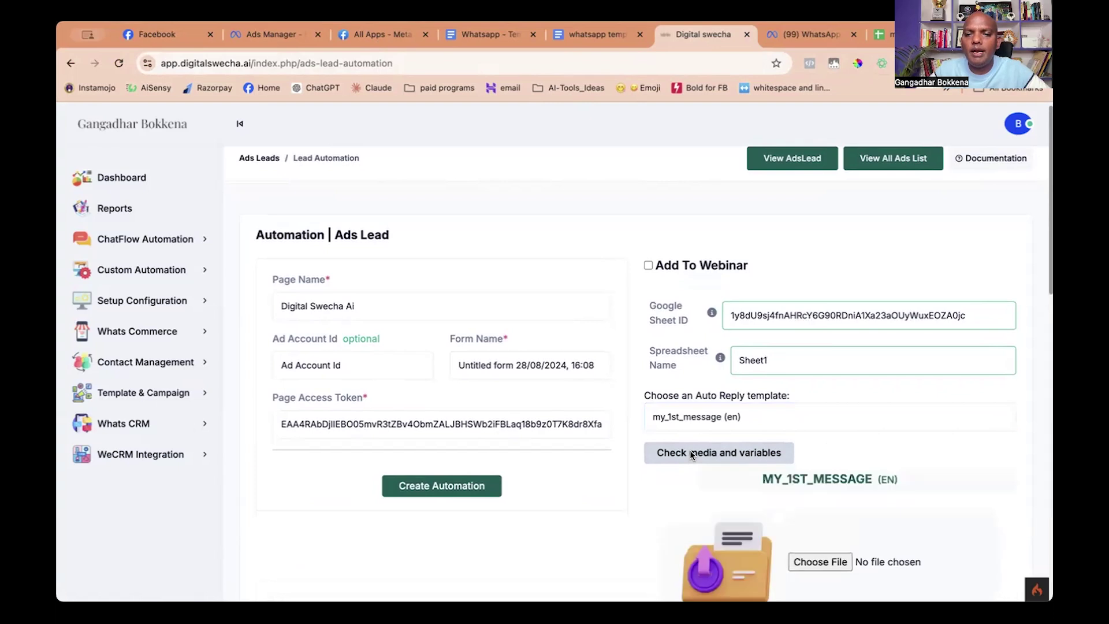
pyautogui.scroll(-7, 909, 454)
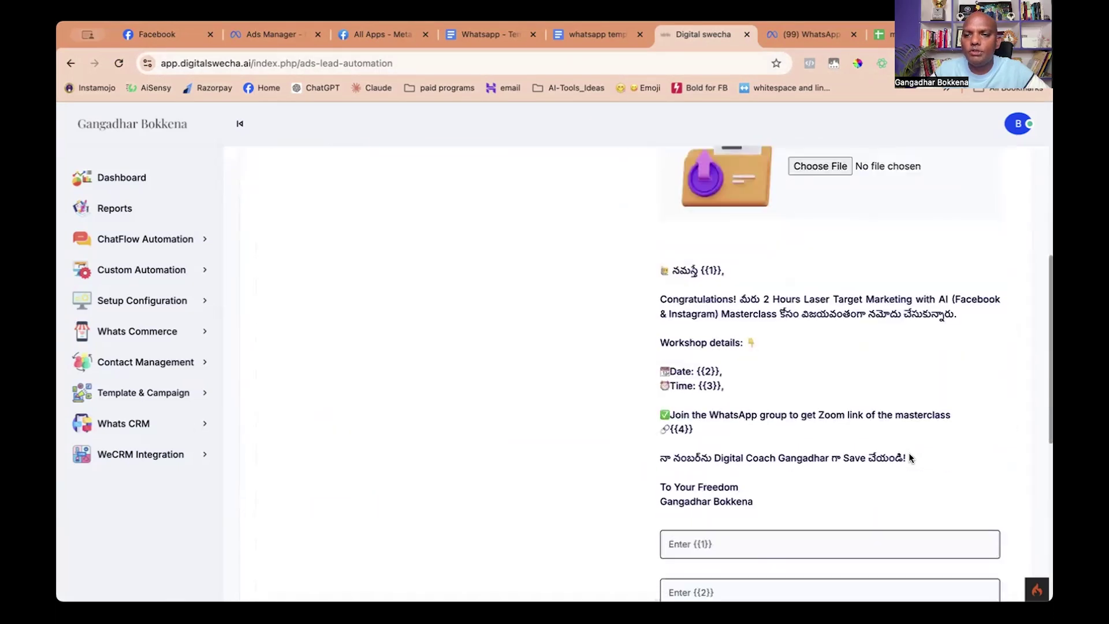
pyautogui.scroll(2, 909, 457)
pyautogui.click(810, 280)
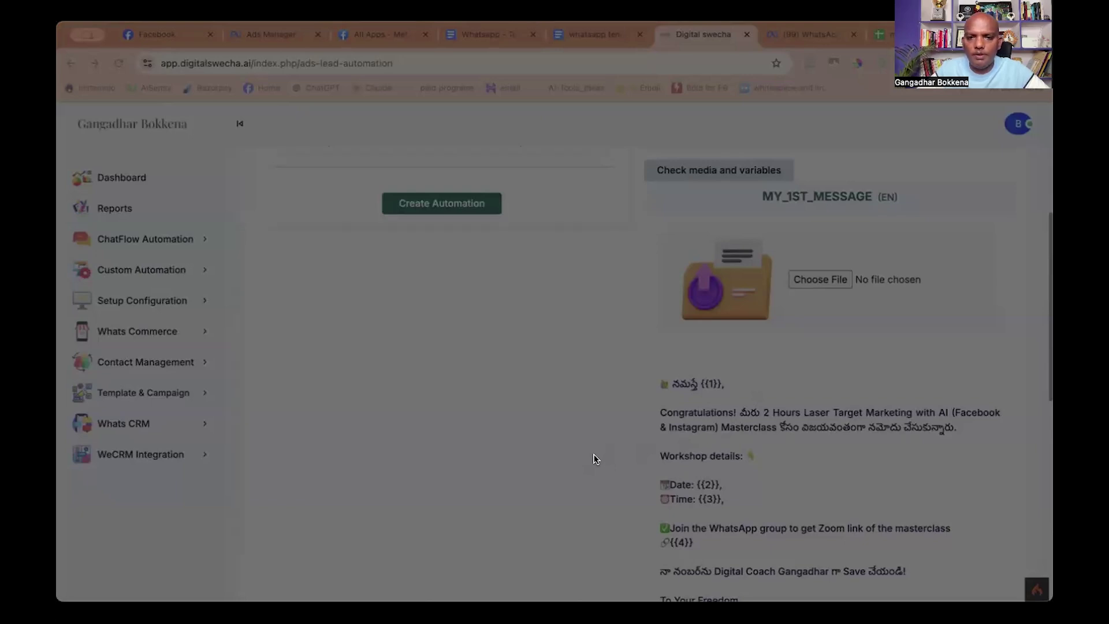
# Attach welcome.jpeg as the template's header image.
pyautogui.click(984, 532)
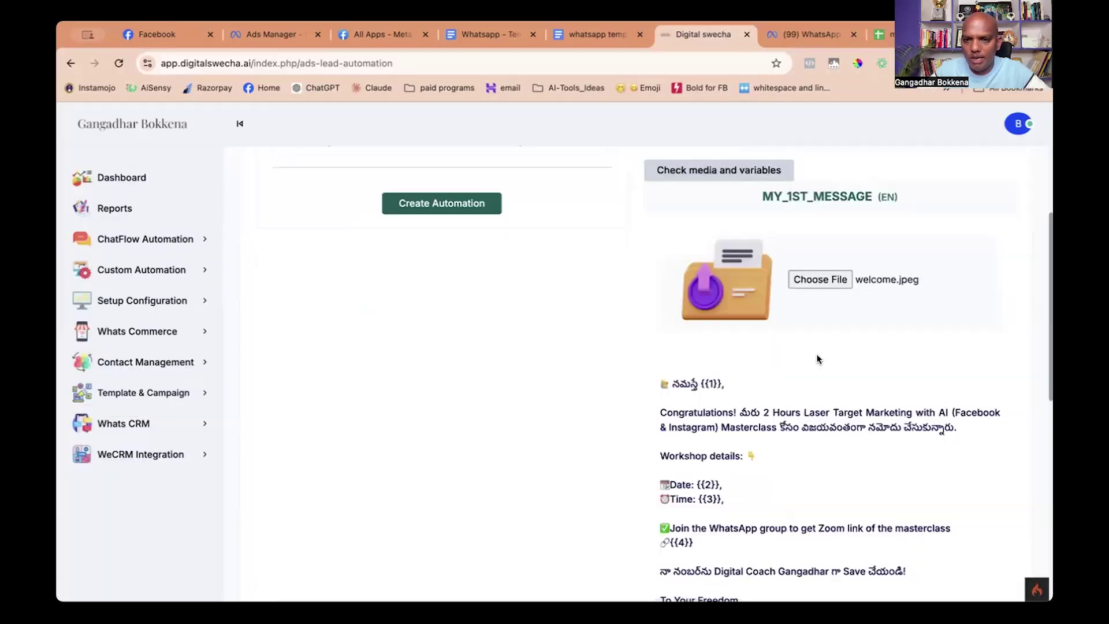
pyautogui.scroll(-5, 806, 354)
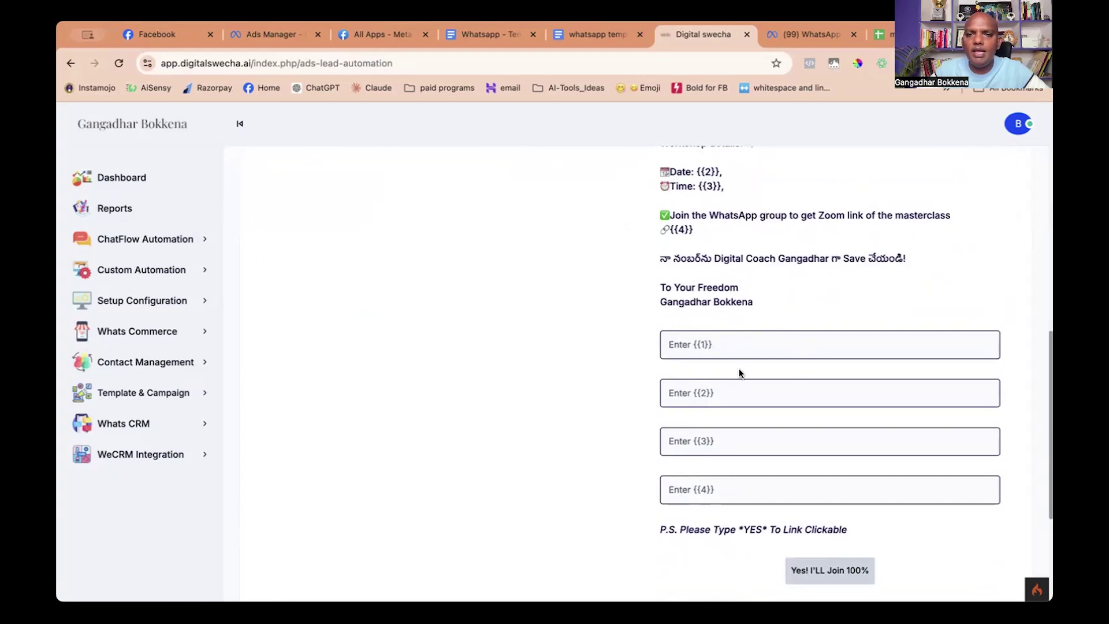
pyautogui.scroll(1, 739, 370)
pyautogui.scroll(-3, 740, 370)
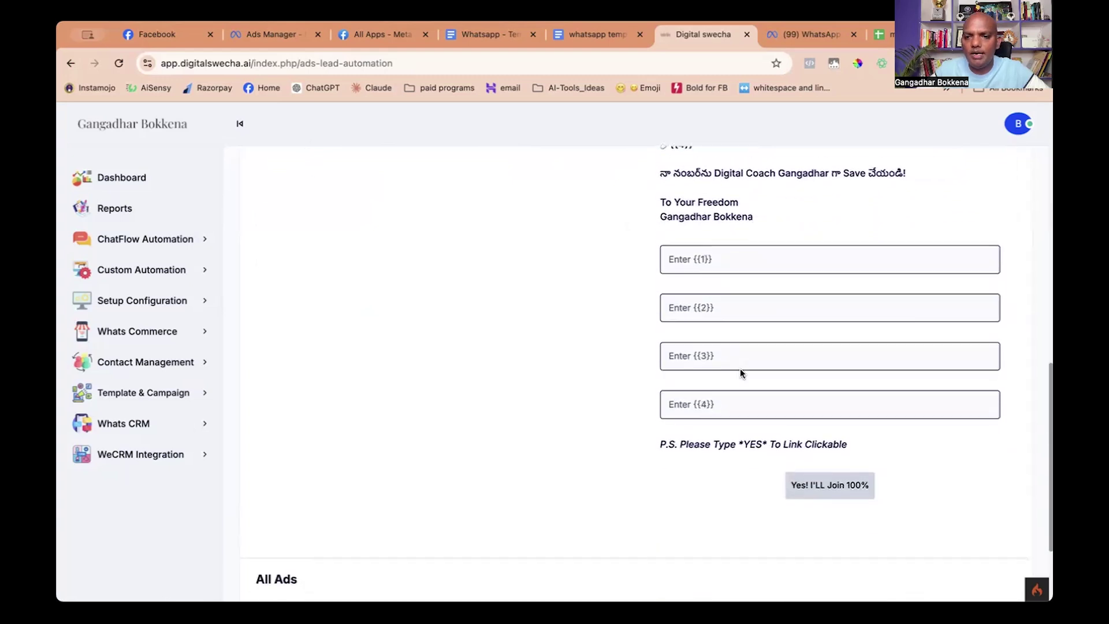
pyautogui.scroll(3, 740, 372)
pyautogui.scroll(-4, 741, 372)
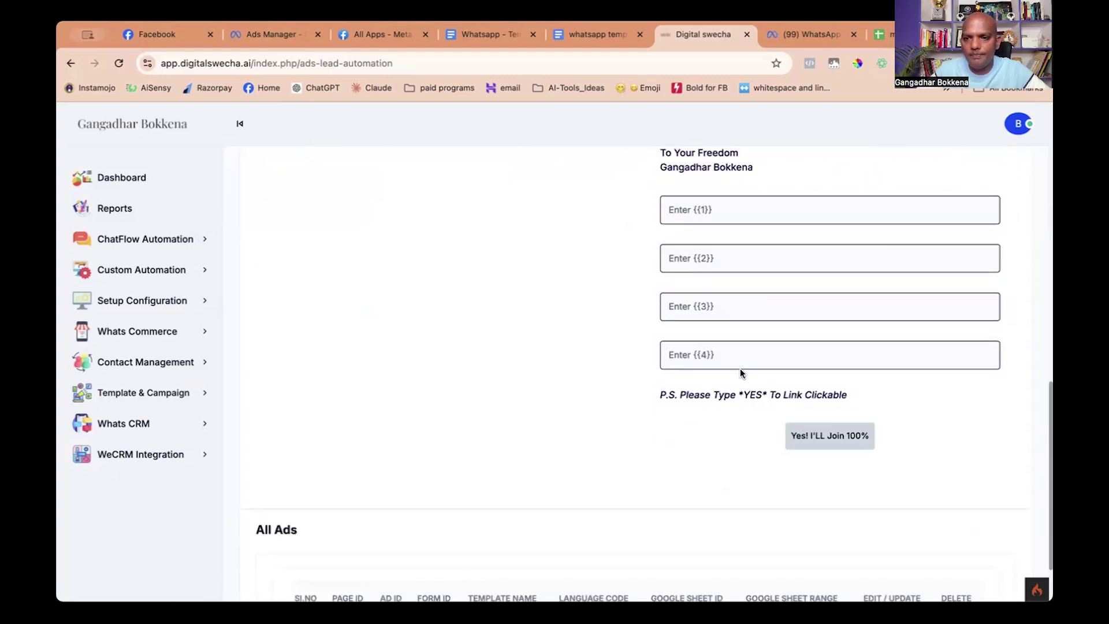
pyautogui.scroll(1, 741, 372)
pyautogui.scroll(-2, 741, 372)
pyautogui.scroll(4, 740, 372)
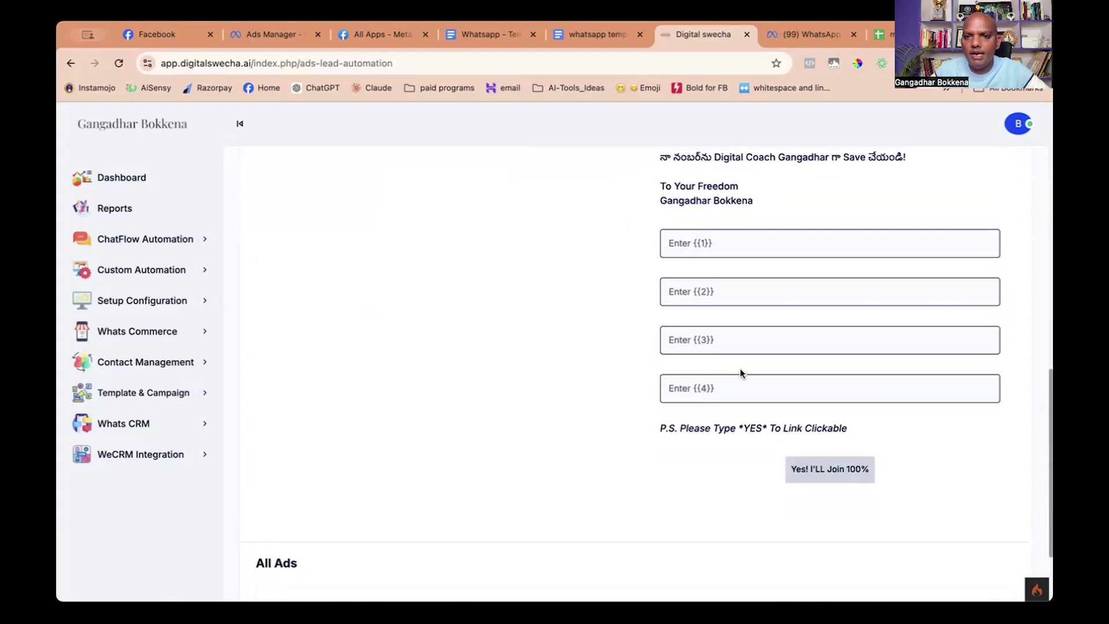
# Fill the {{1}} variable field with {{cutomer_name}}.
pyautogui.click(674, 371)
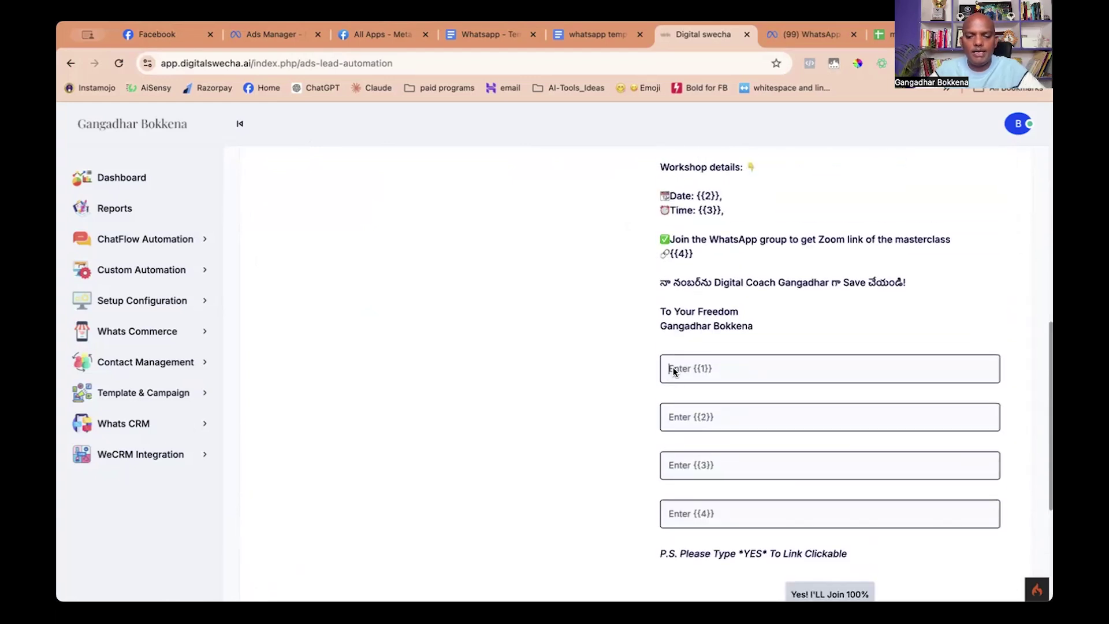
pyautogui.write('{{c')
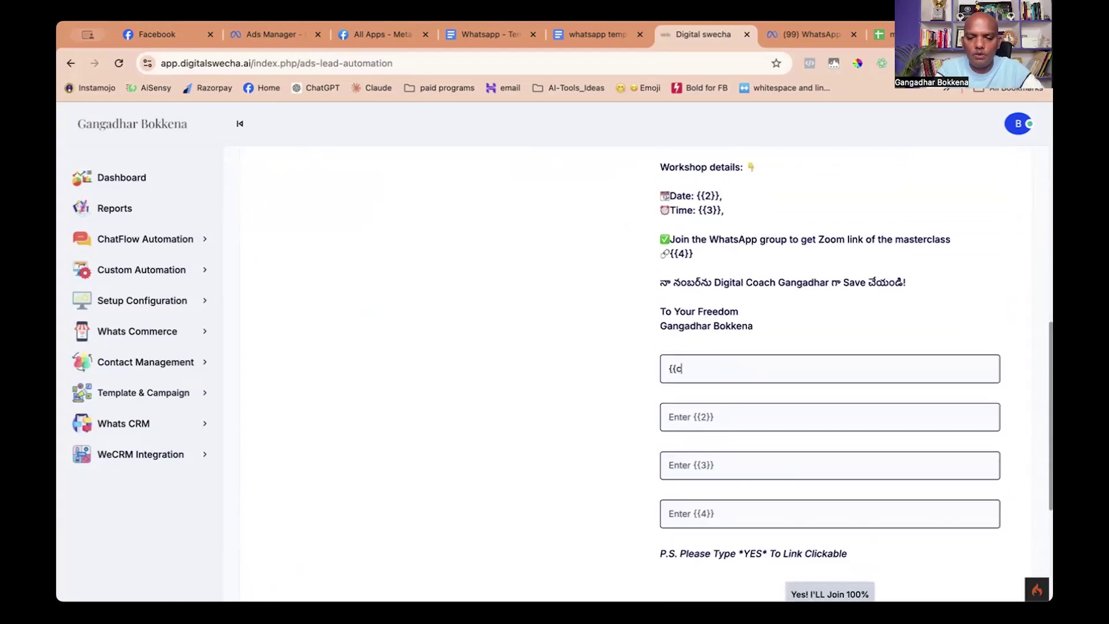
pyautogui.write('utome')
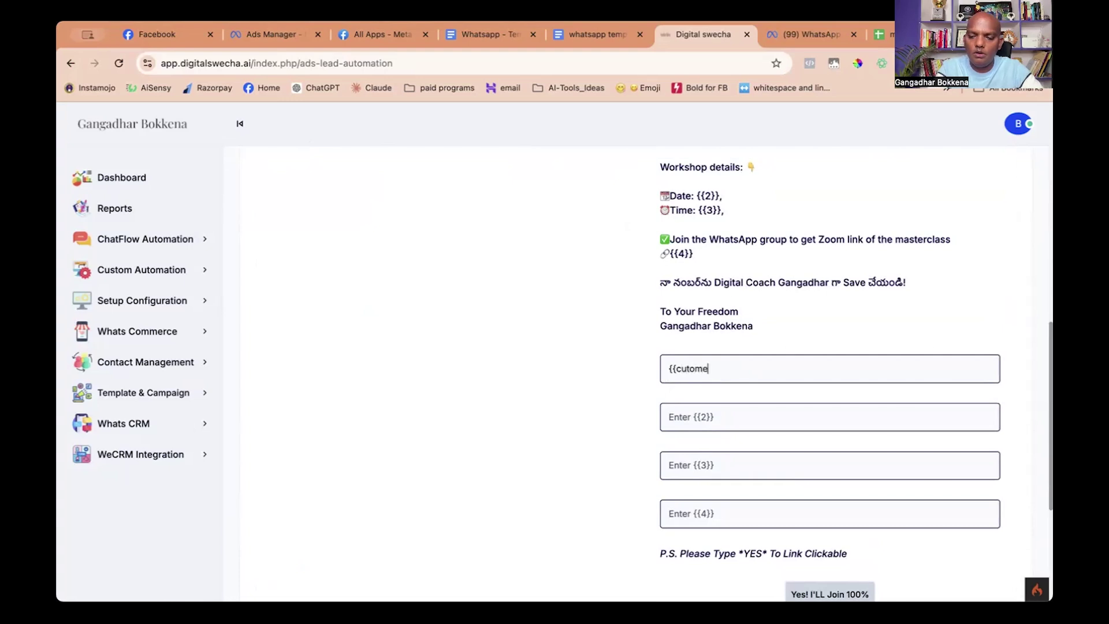
pyautogui.write('_name')
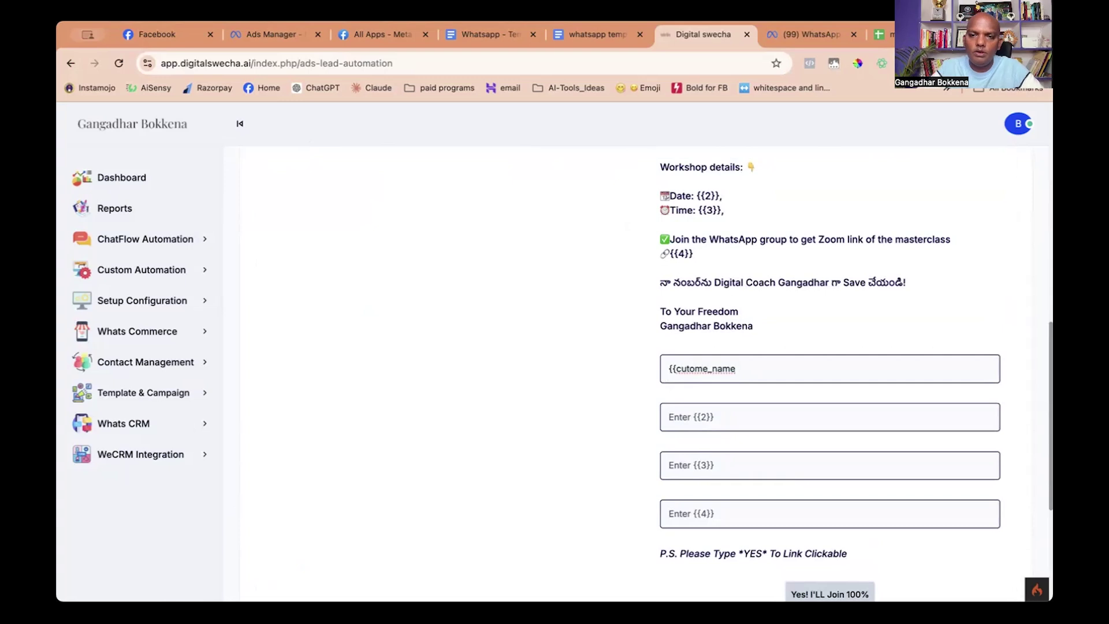
pyautogui.click(708, 371)
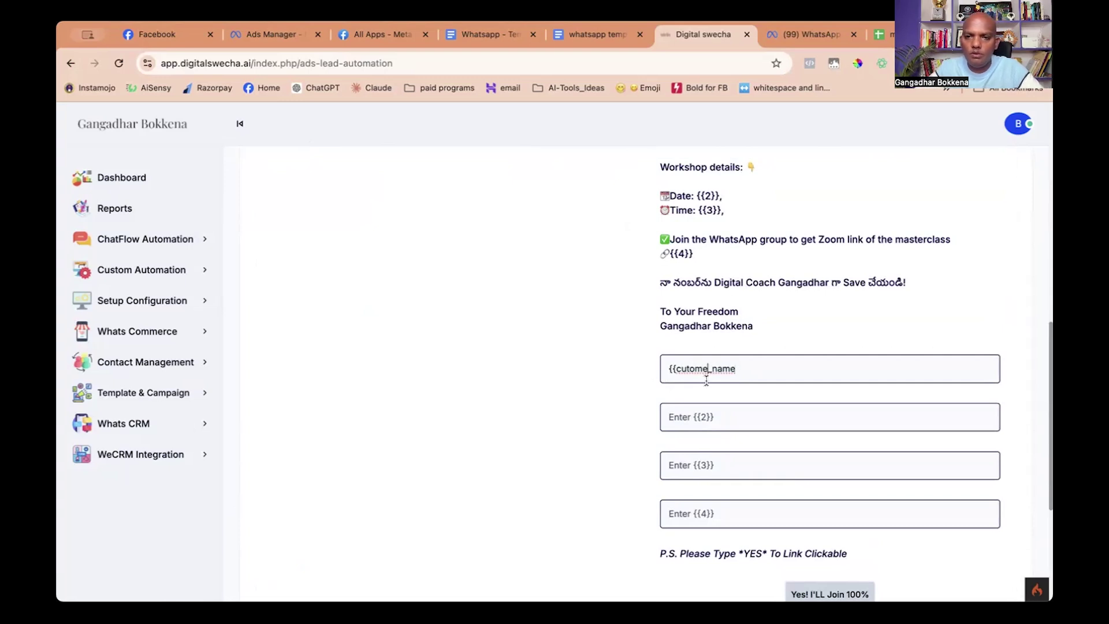
pyautogui.write('r')
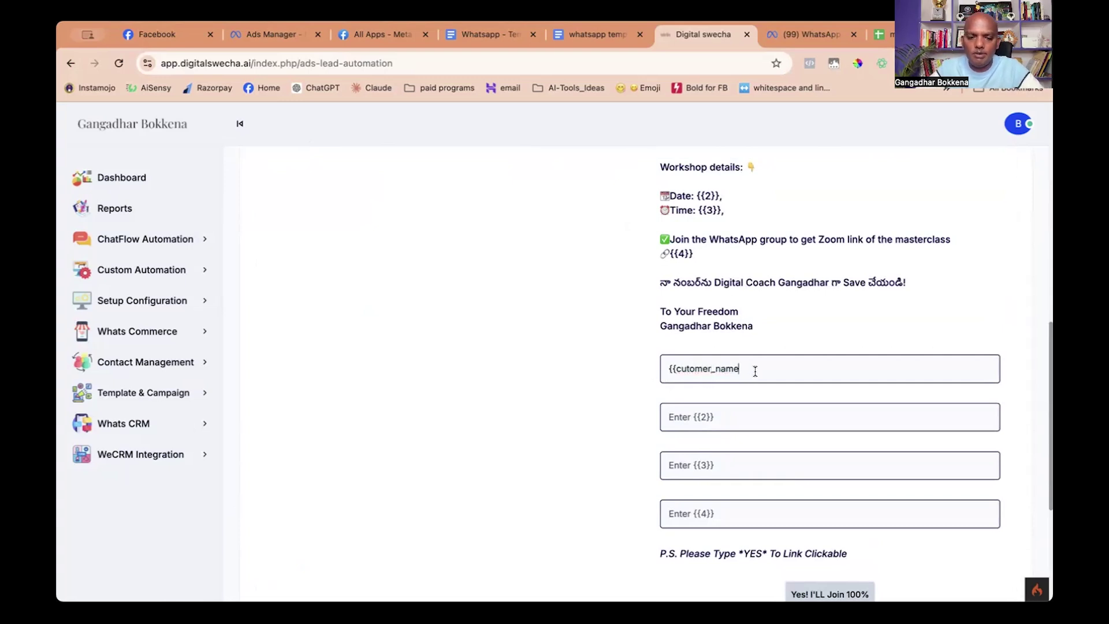
pyautogui.click(755, 371)
pyautogui.write('}}')
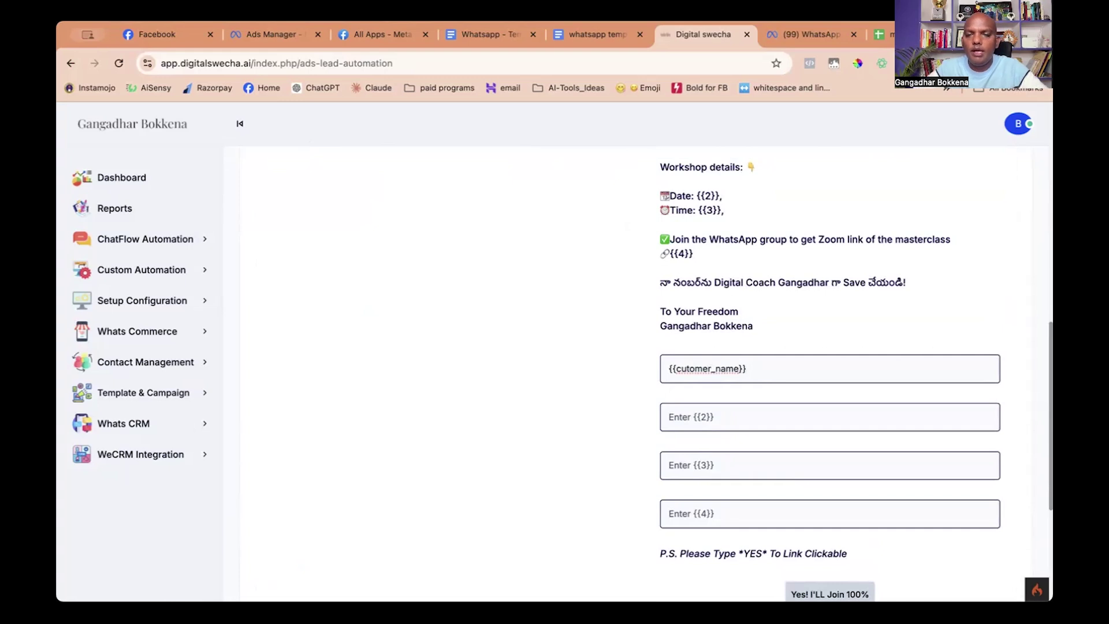
pyautogui.click(732, 425)
pyautogui.scroll(5, 727, 312)
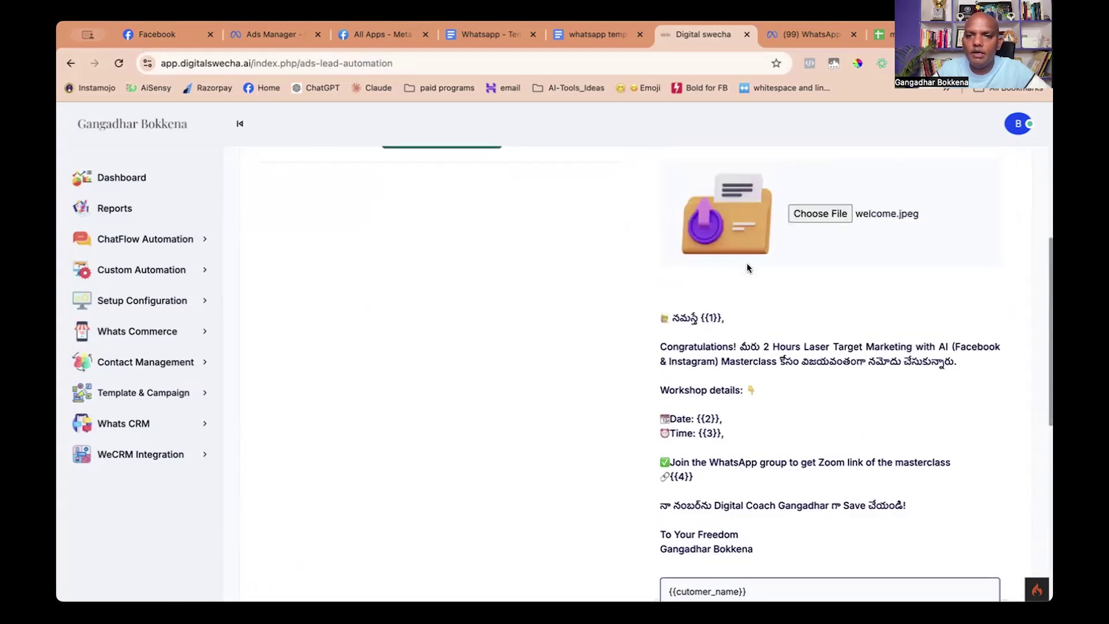
# Fill template variables {{2}}, {{3}} and {{4}} with 9th Sep 2024, 7:00 PM IST and the WhatsApp group link.
pyautogui.scroll(-2, 729, 309)
pyautogui.scroll(-1, 705, 523)
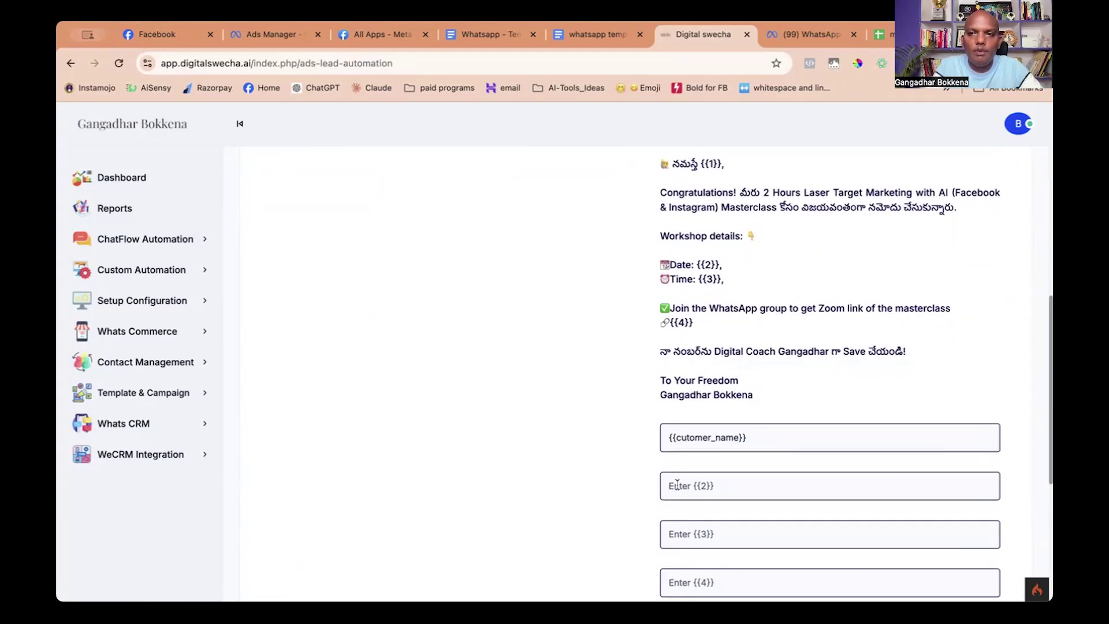
pyautogui.write('9th ')
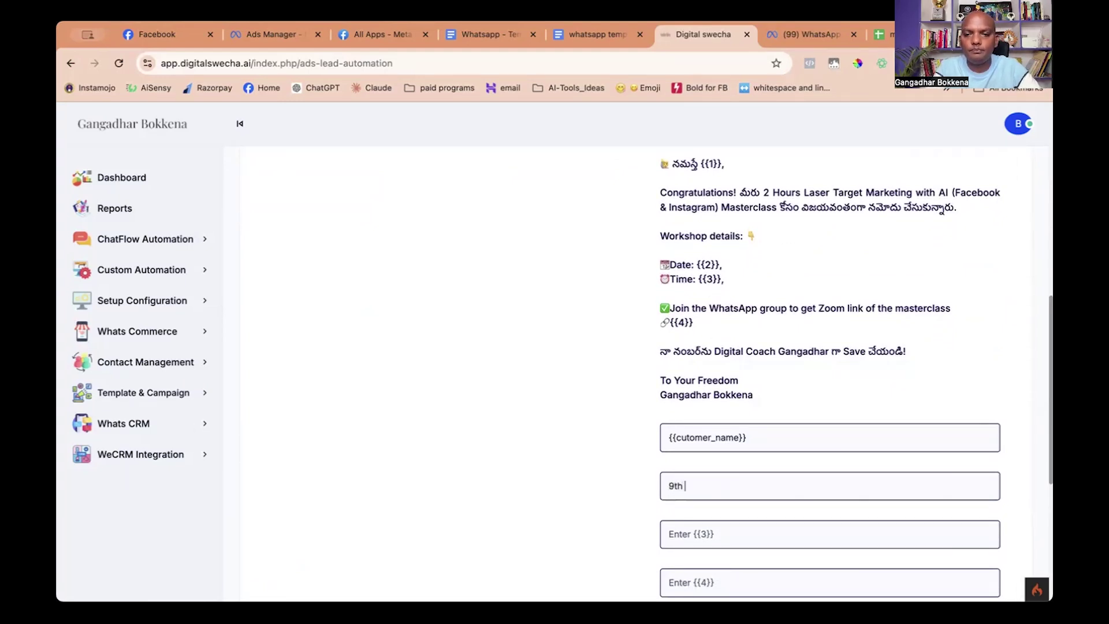
pyautogui.write('Sep 2024')
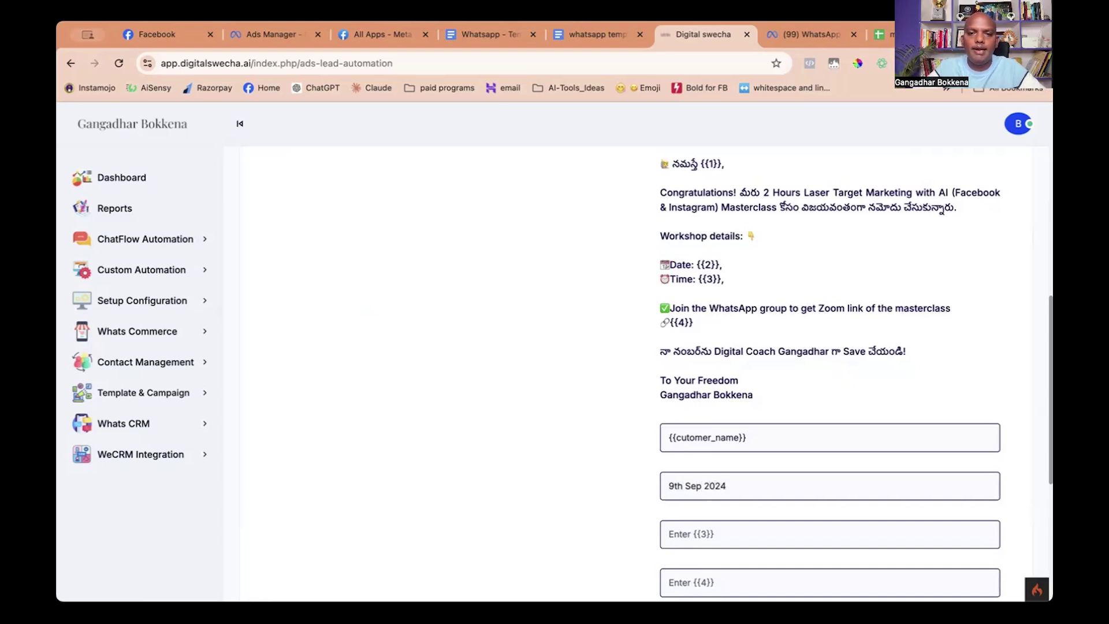
pyautogui.scroll(-3, 678, 481)
pyautogui.click(681, 440)
pyautogui.write('7:00 PM IST')
pyautogui.click(676, 492)
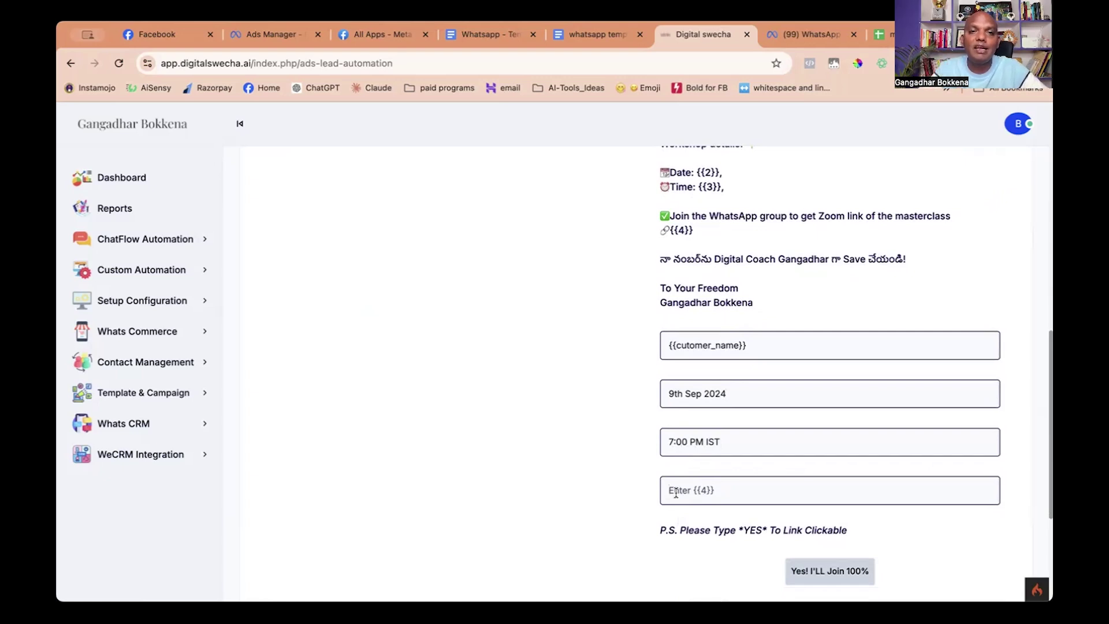
pyautogui.click(676, 492)
pyautogui.write('htt')
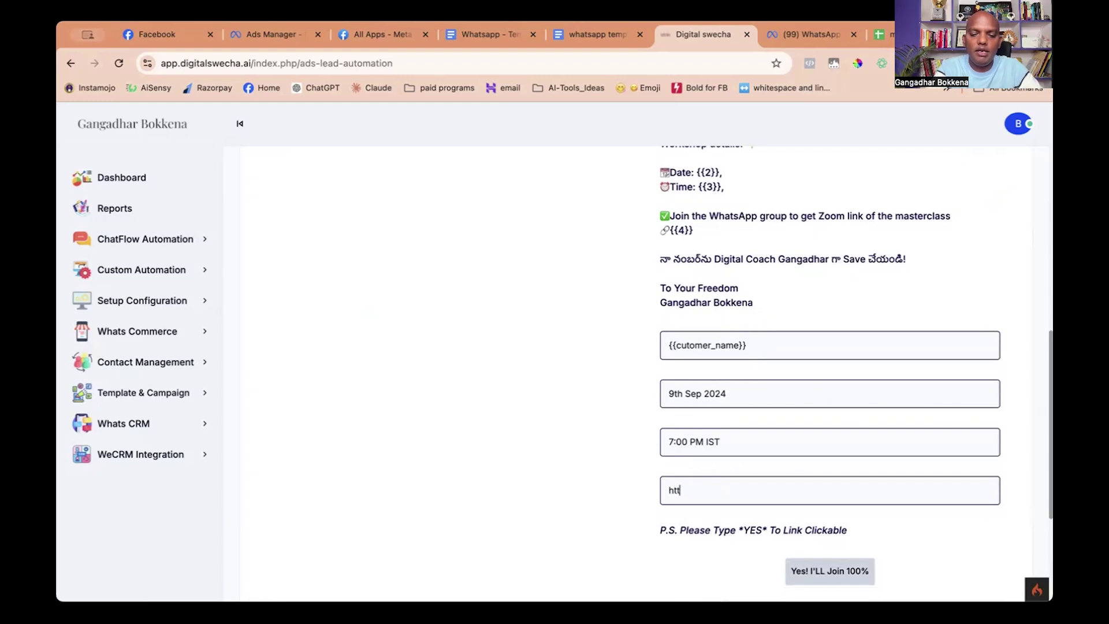
pyautogui.write('ps:')
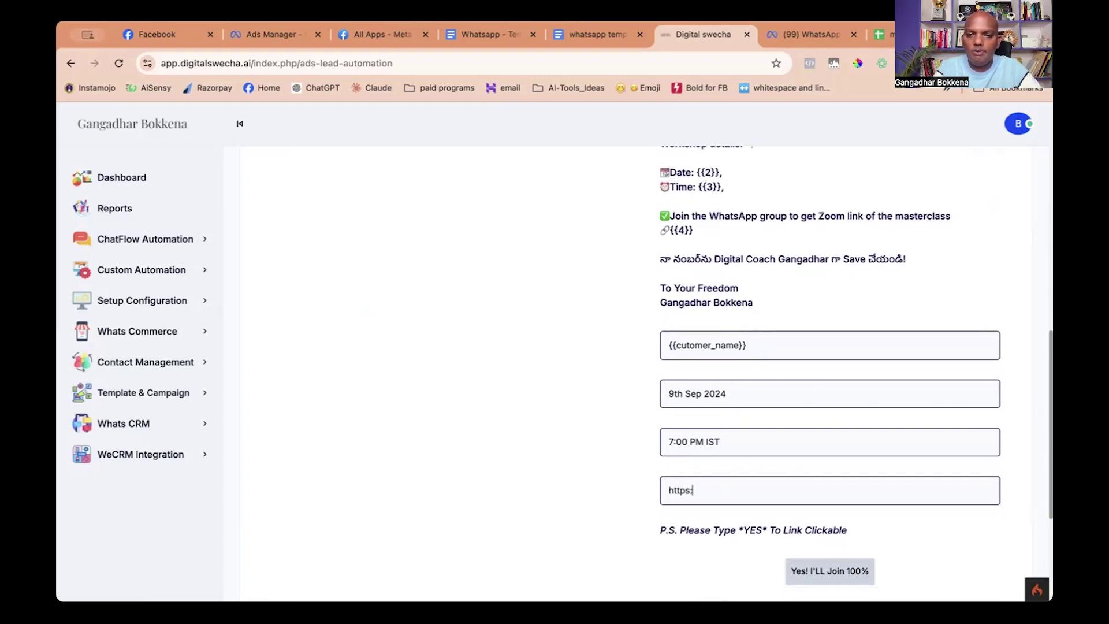
pyautogui.write('//gangadhar.co')
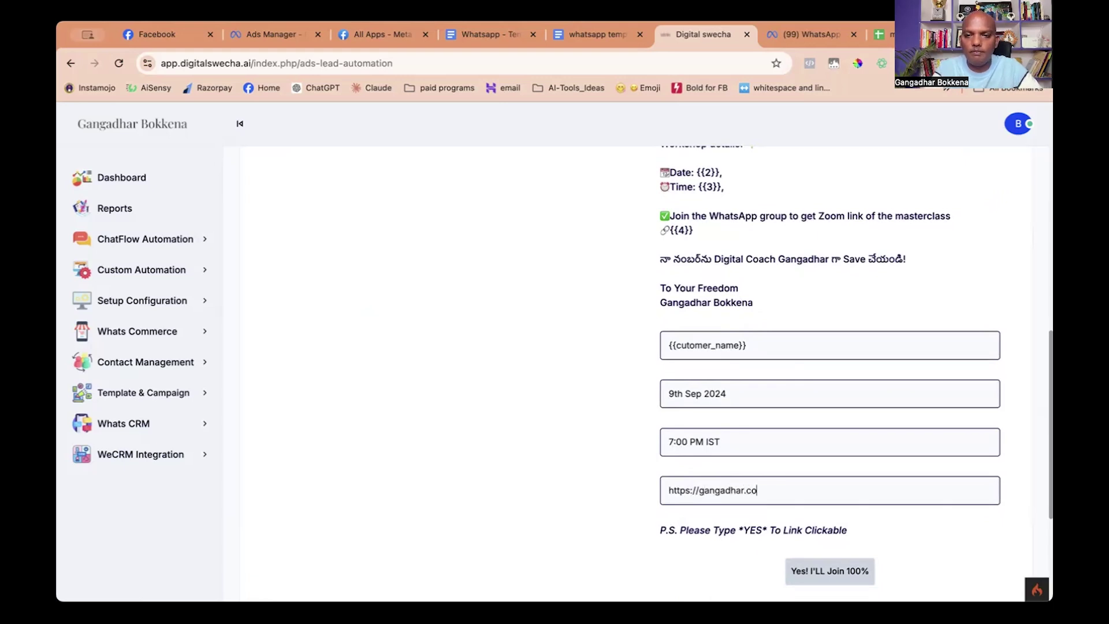
pyautogui.write('/')
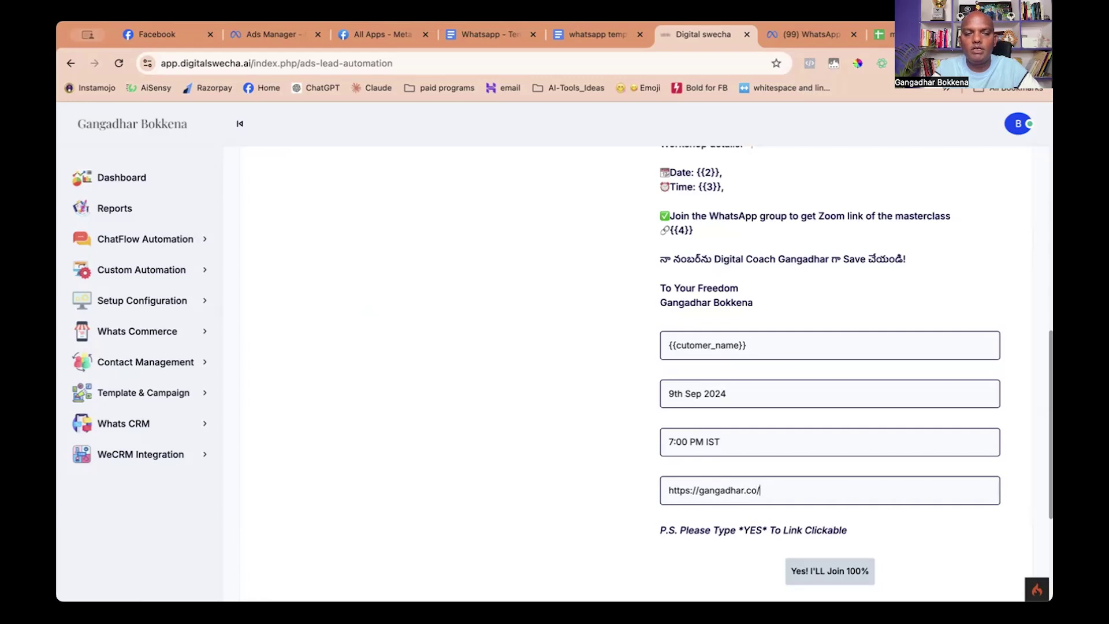
pyautogui.write('whatsapp')
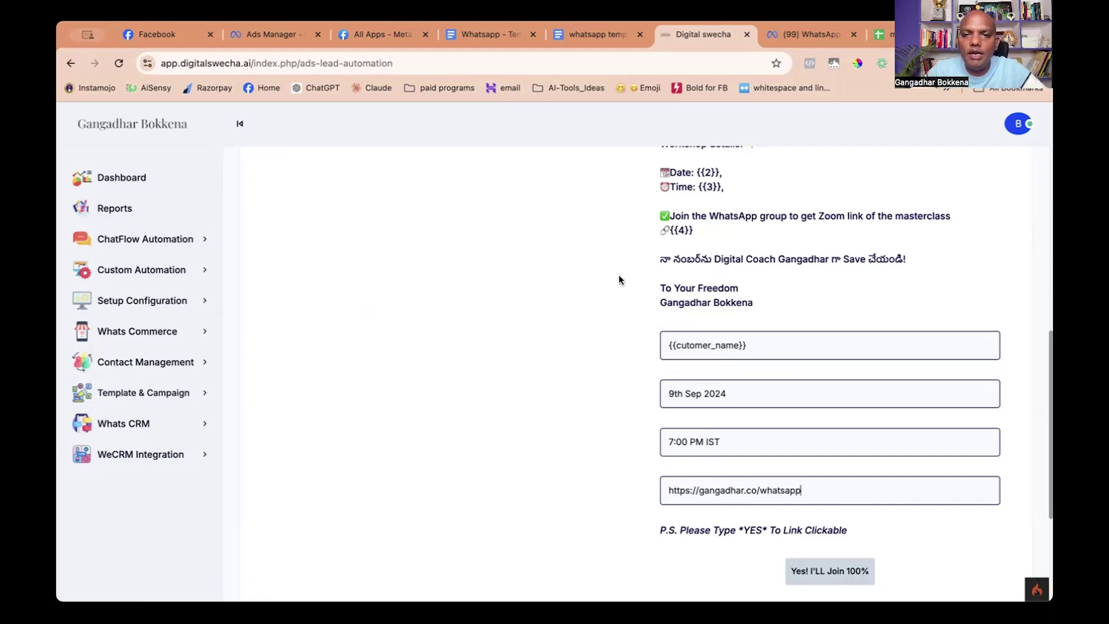
pyautogui.scroll(3, 618, 275)
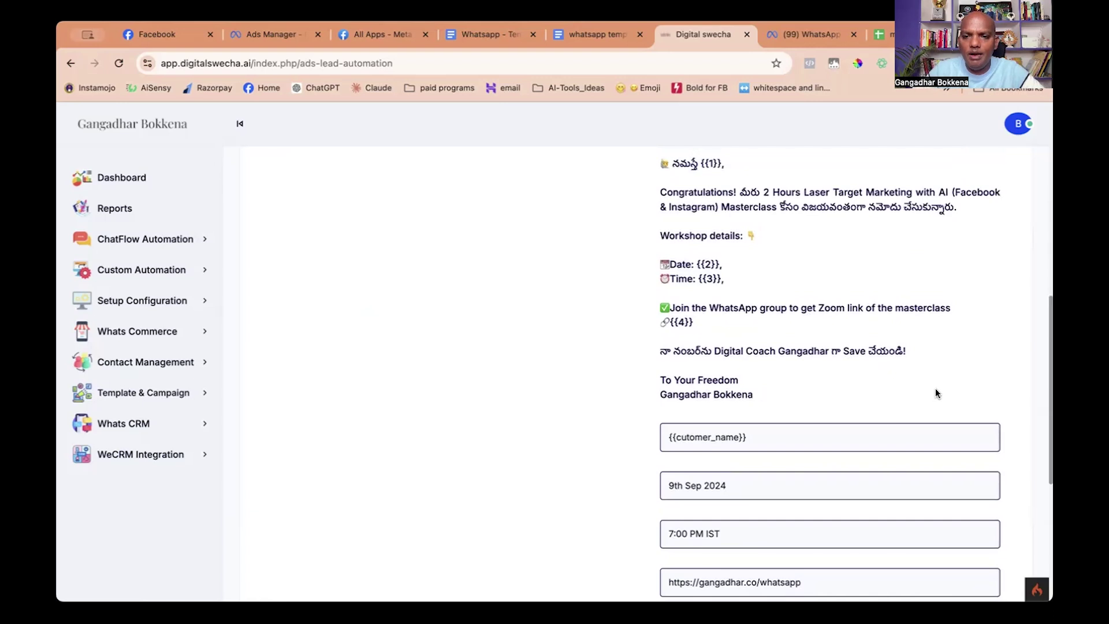
# Check the new All Ads entry for template my_1st_message (en), the sheet ID and range Sheet1.
pyautogui.scroll(5, 792, 376)
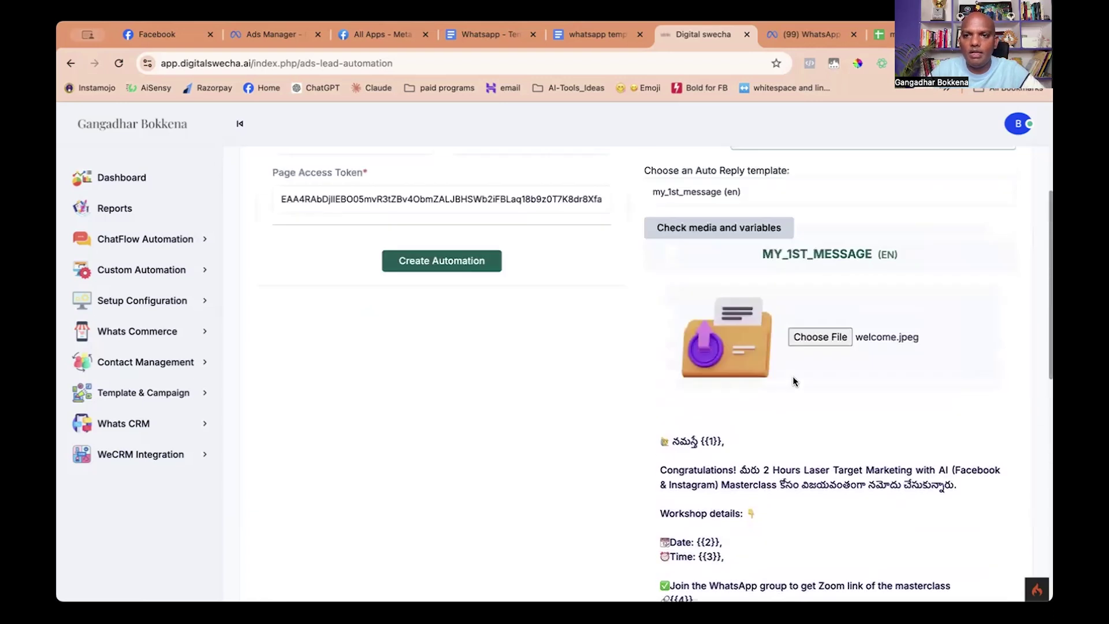
pyautogui.scroll(1, 792, 376)
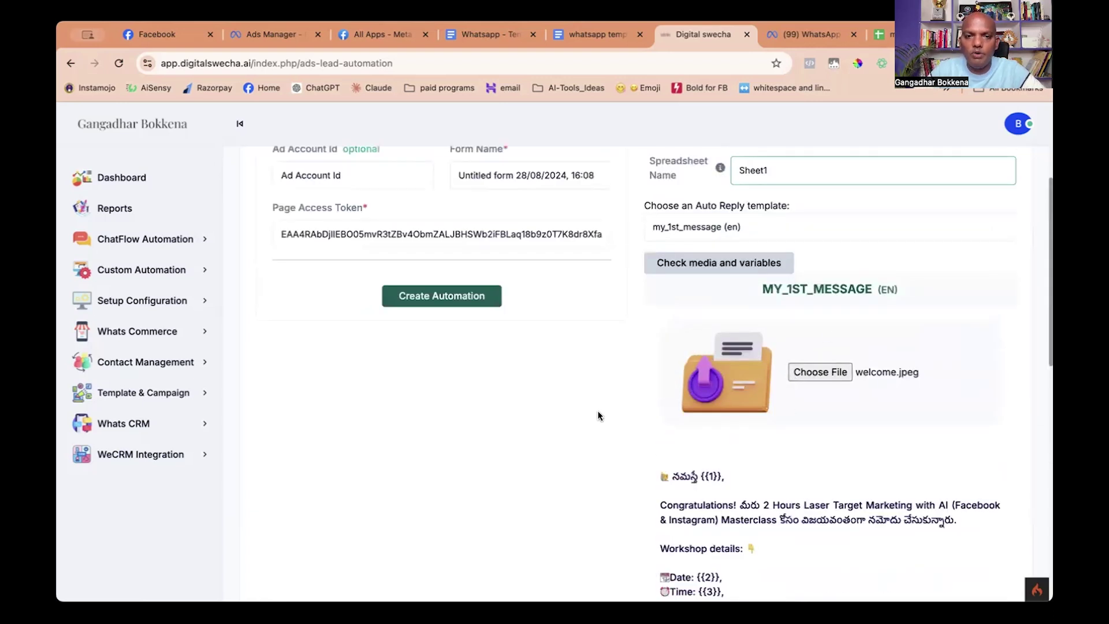
pyautogui.scroll(2, 598, 411)
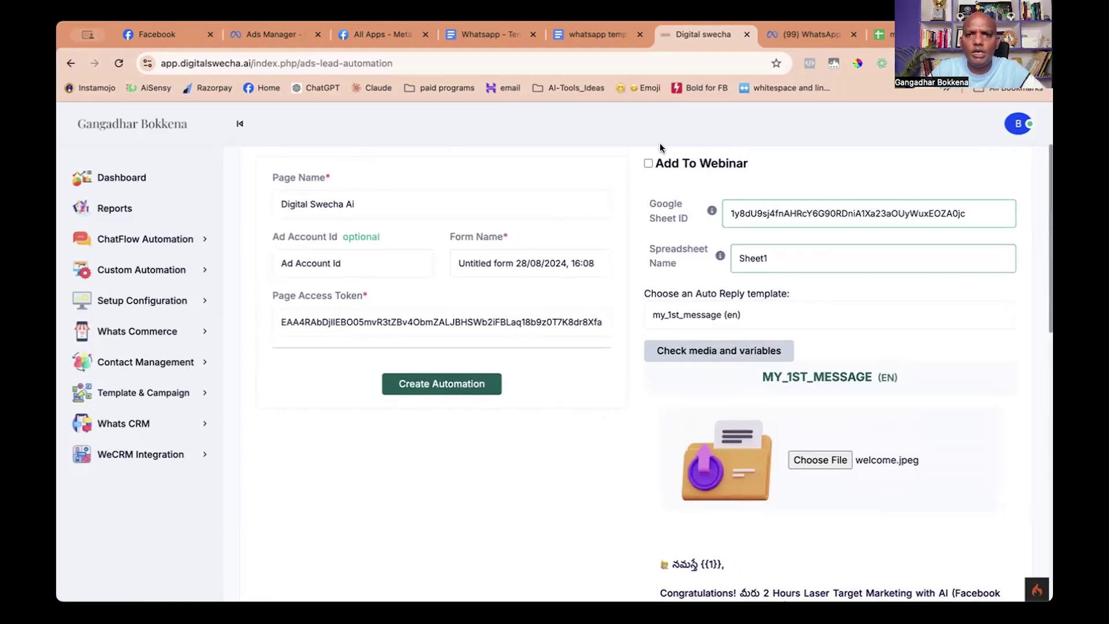
pyautogui.scroll(-10, 581, 464)
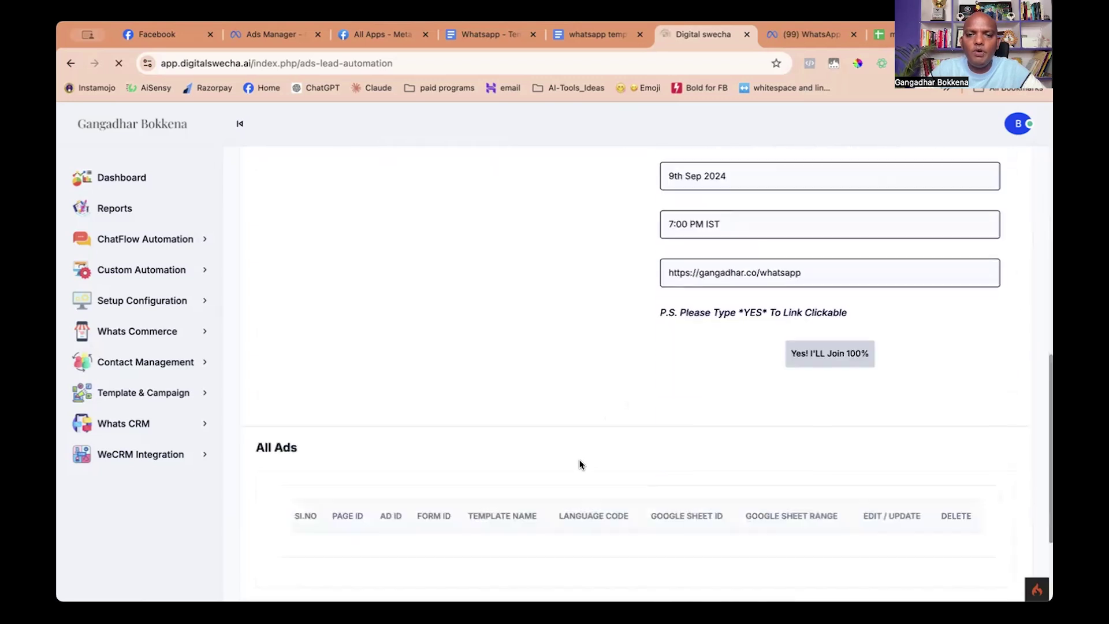
pyautogui.moveTo(521, 543); pyautogui.dragTo(791, 556)
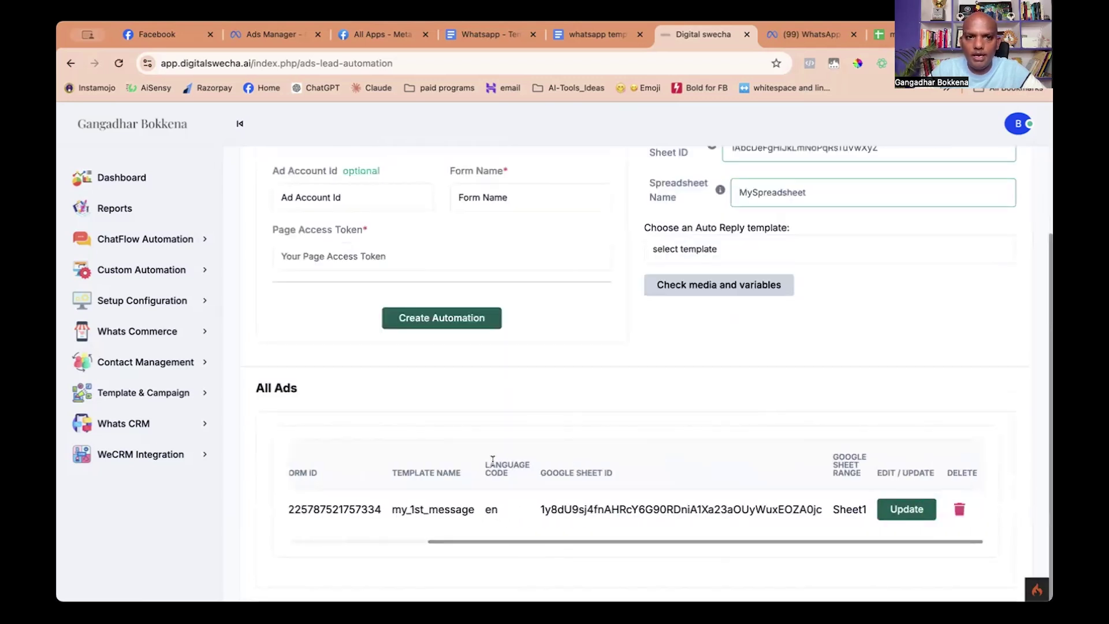